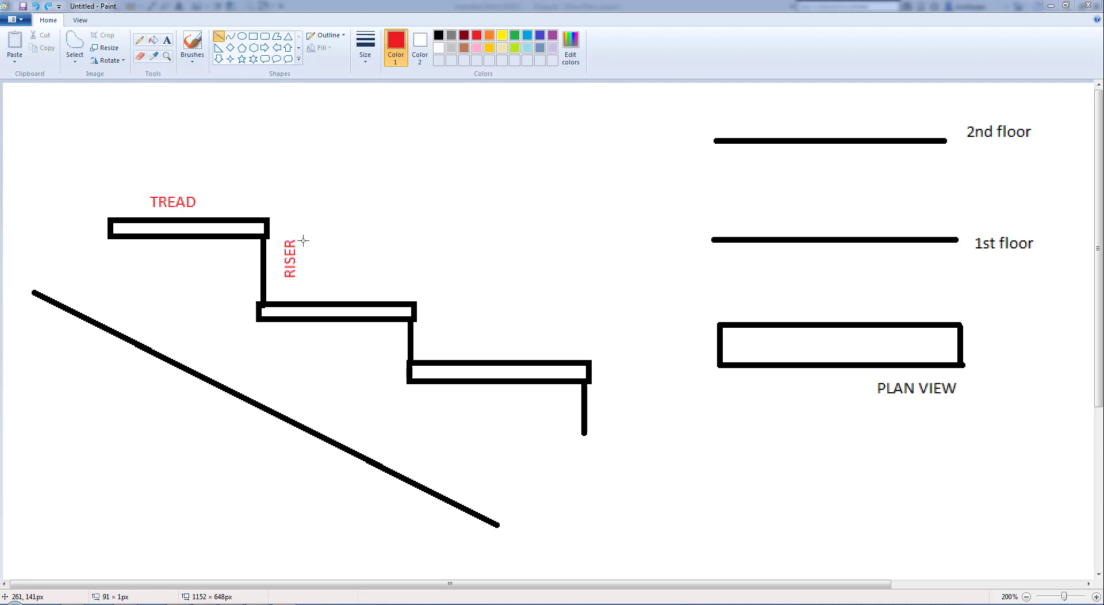
Step: Underline the RISER and TREAD labels in red and draw a red floor-to-floor dimension with ticks between the 1st and 2nd floor lines
drag(304, 234, 303, 282)
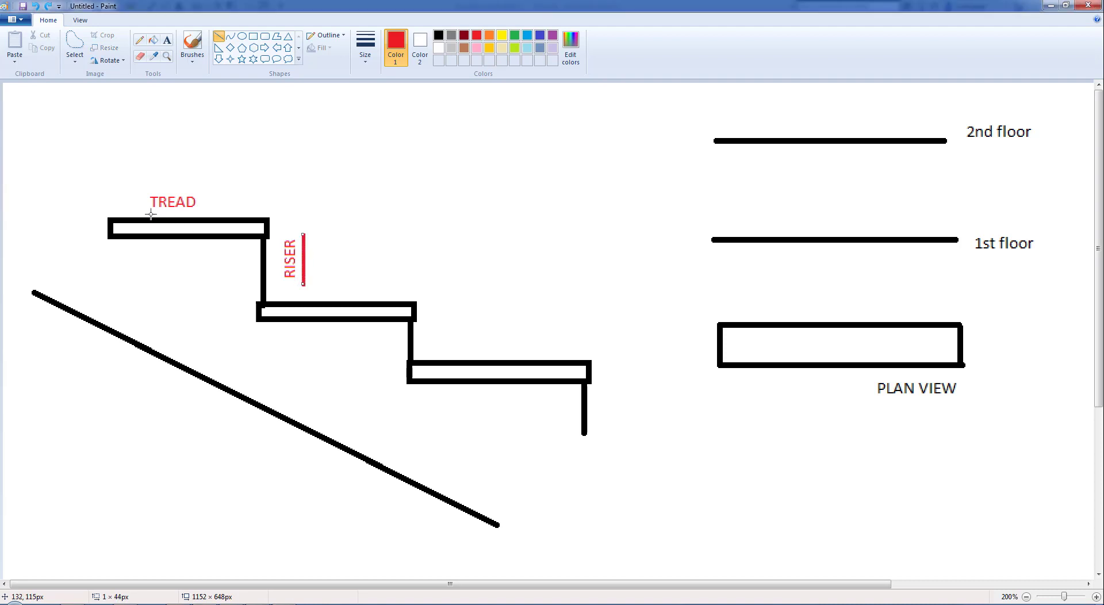
drag(143, 213, 201, 212)
drag(620, 142, 700, 141)
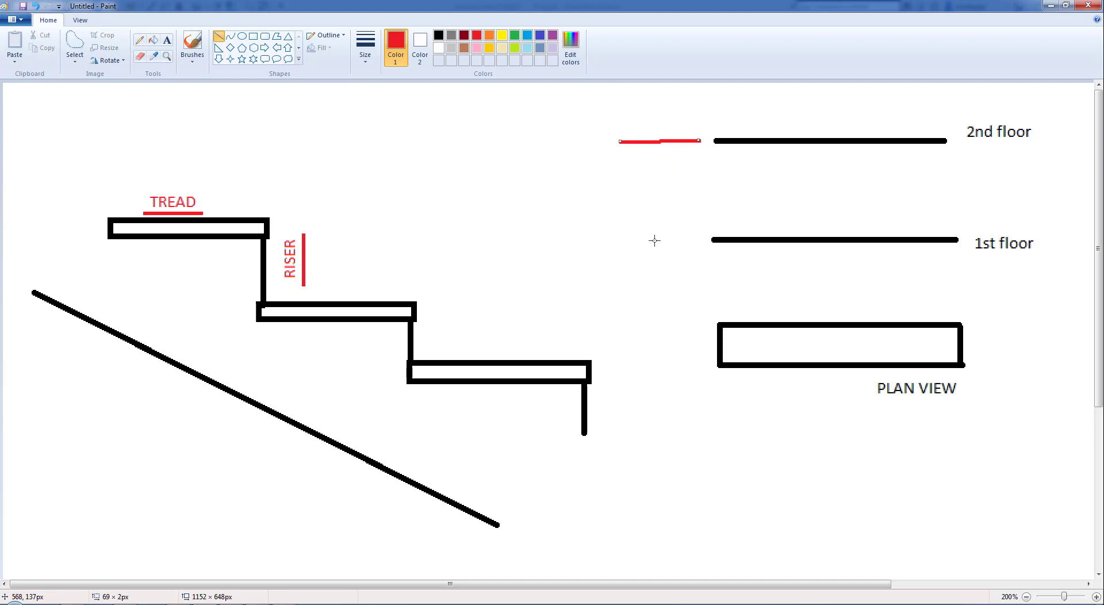
drag(622, 244, 701, 243)
mouse_move(663, 127)
mouse_down()
mouse_move(673, 260)
mouse_move(654, 258)
mouse_up()
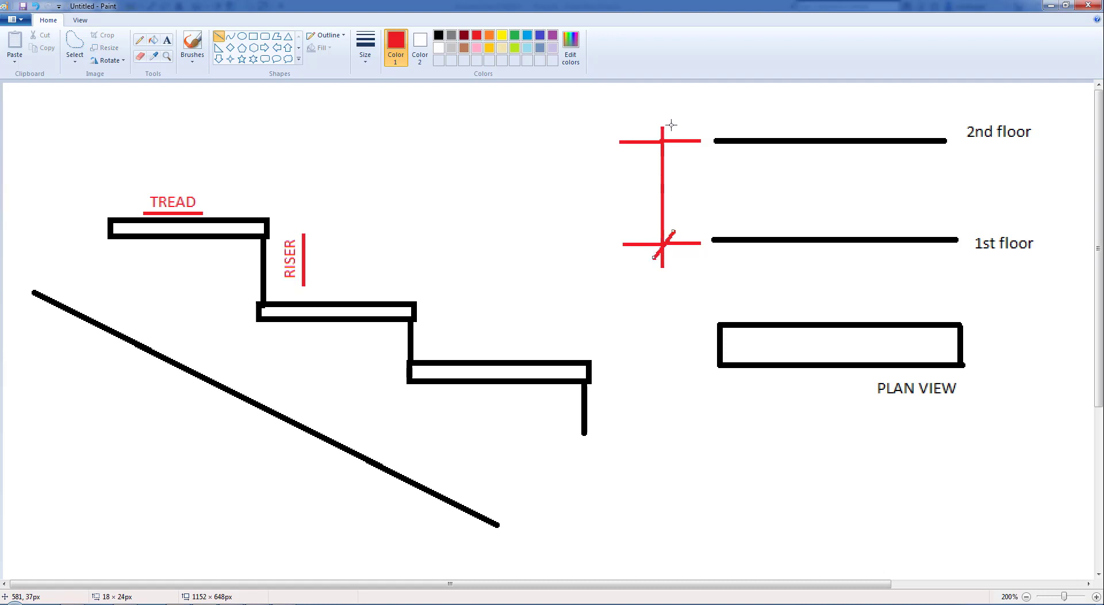
drag(672, 125, 651, 153)
Step: Draw a red riser-height dimension beside the upper step and short vertical risers descending from the 2nd floor to the 1st floor
drag(290, 218, 496, 218)
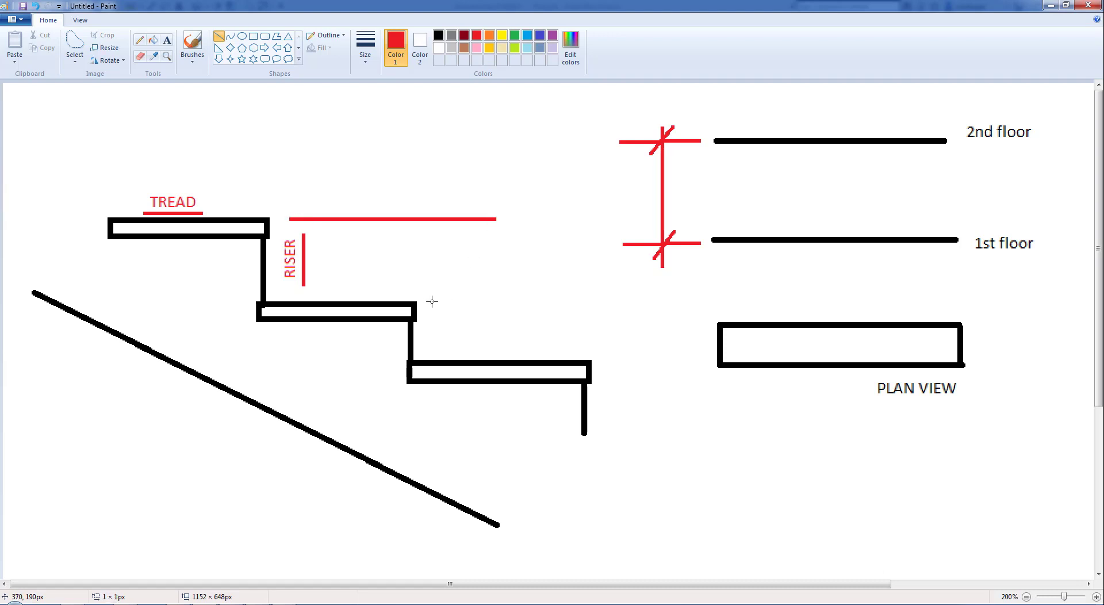
drag(427, 301, 514, 302)
mouse_move(474, 198)
mouse_down()
mouse_move(472, 316)
mouse_move(468, 305)
mouse_move(461, 317)
mouse_move(482, 219)
mouse_move(465, 233)
mouse_up()
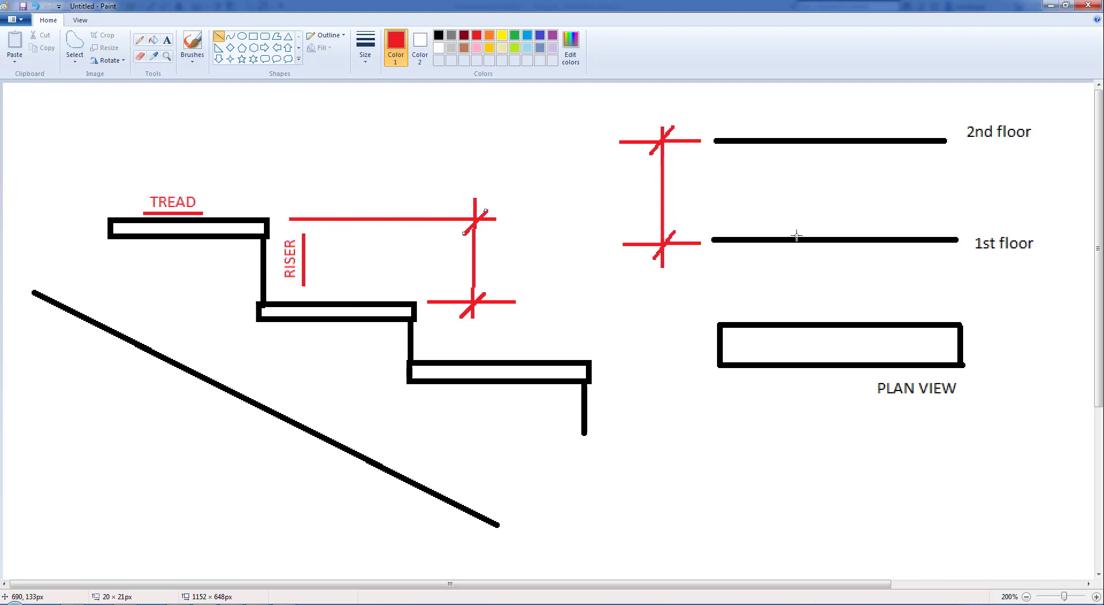
mouse_move(790, 141)
mouse_down()
mouse_move(807, 184)
mouse_move(851, 210)
mouse_move(872, 240)
mouse_up()
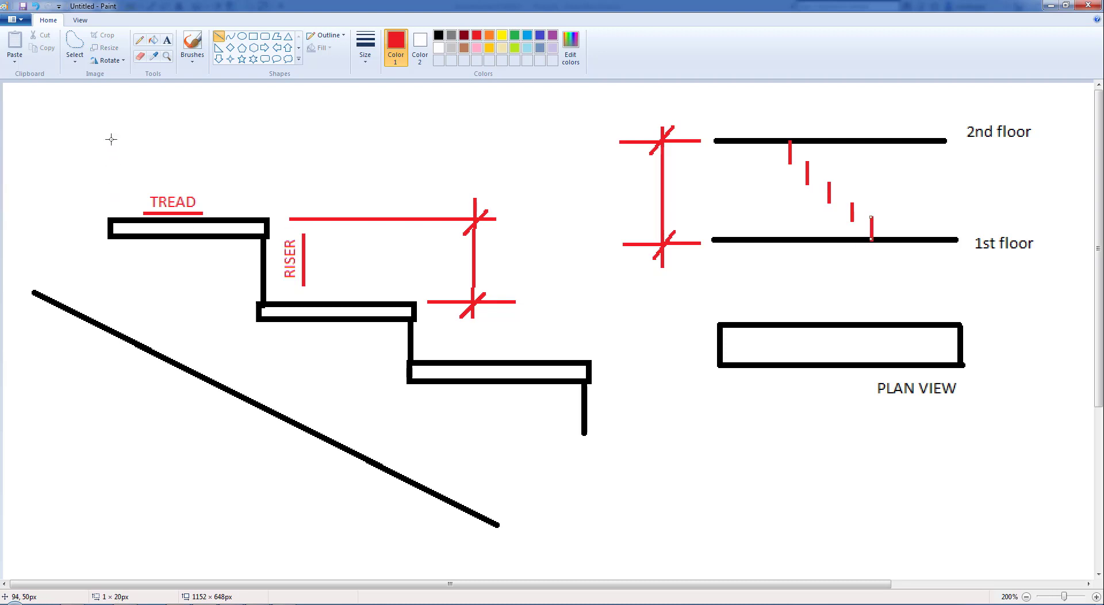
Step: Draw a red tread-depth dimension with extension lines and ticks above the top tread
drag(109, 121, 110, 189)
drag(264, 123, 265, 201)
mouse_move(87, 143)
mouse_down()
mouse_move(284, 145)
mouse_move(254, 161)
mouse_up()
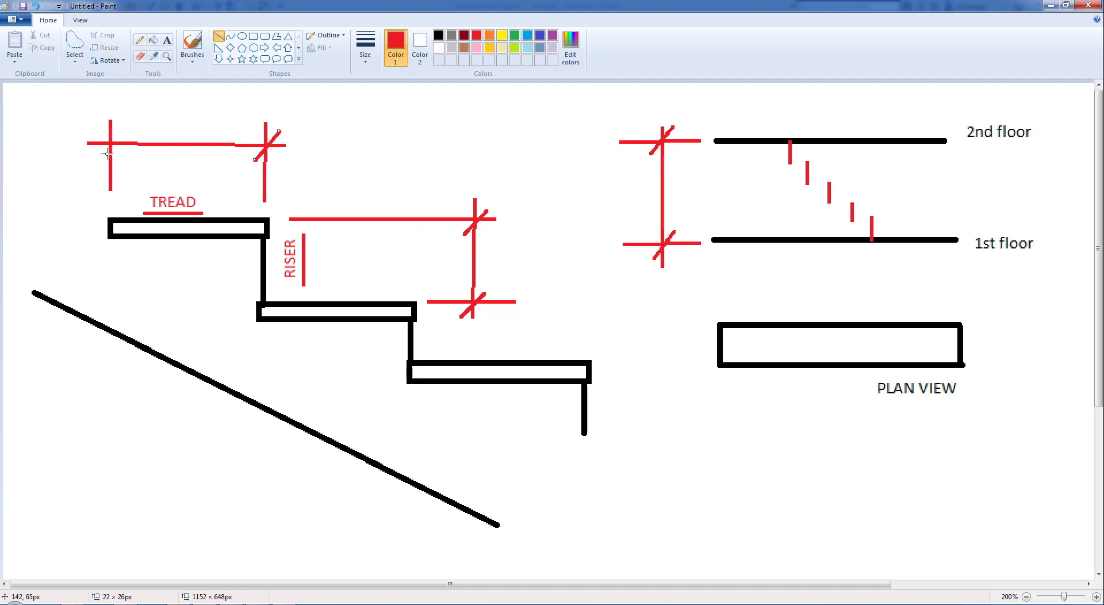
drag(126, 128, 96, 159)
Step: Add red treads to the stair between the floors, project its ends down to the plan view and draw the tread lines there
mouse_move(770, 142)
mouse_down()
mouse_move(798, 143)
mouse_move(850, 204)
mouse_move(880, 218)
mouse_up()
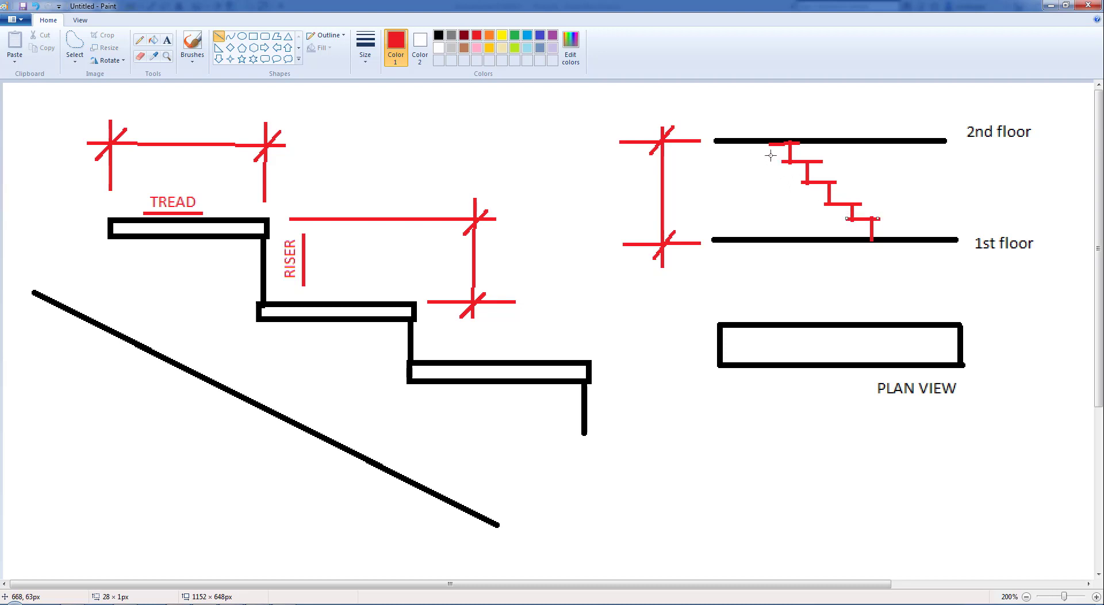
drag(771, 155, 774, 364)
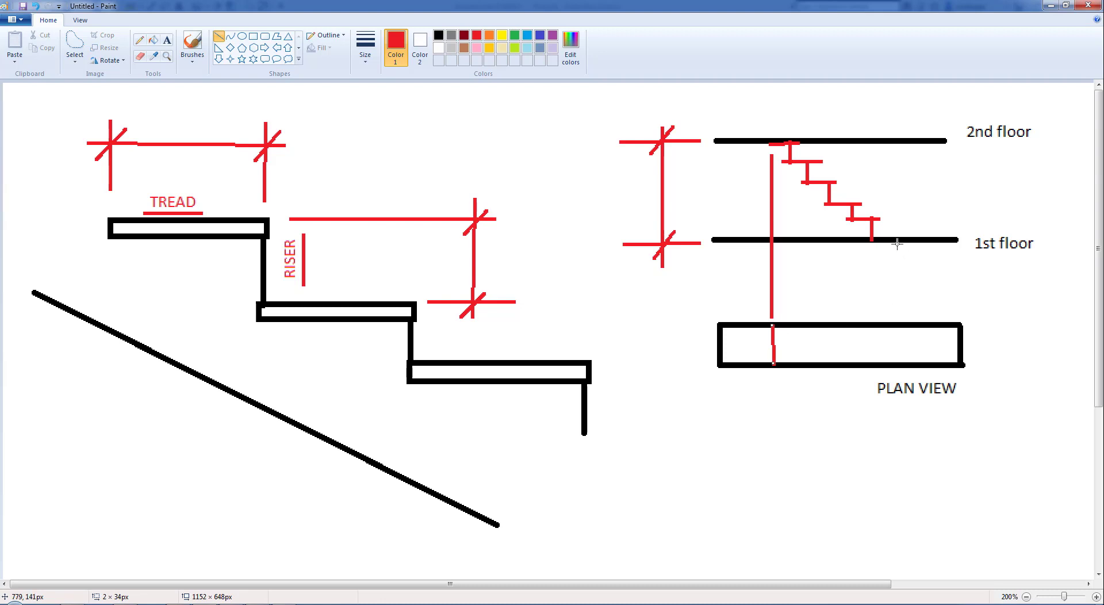
drag(884, 226, 889, 364)
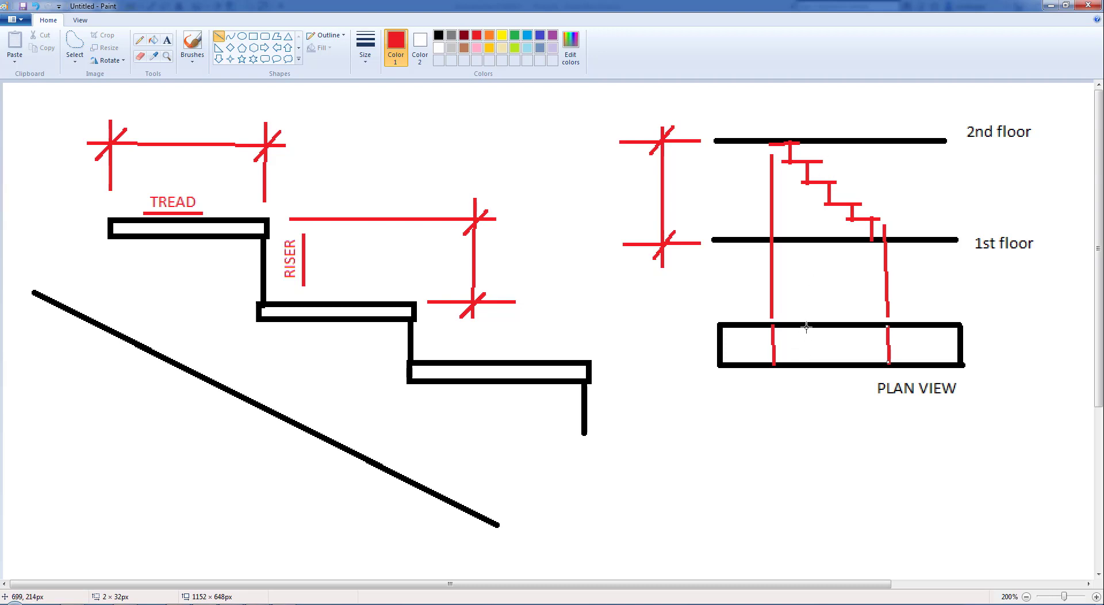
mouse_move(808, 328)
mouse_down()
mouse_move(808, 363)
mouse_move(826, 371)
mouse_up()
drag(853, 328, 853, 362)
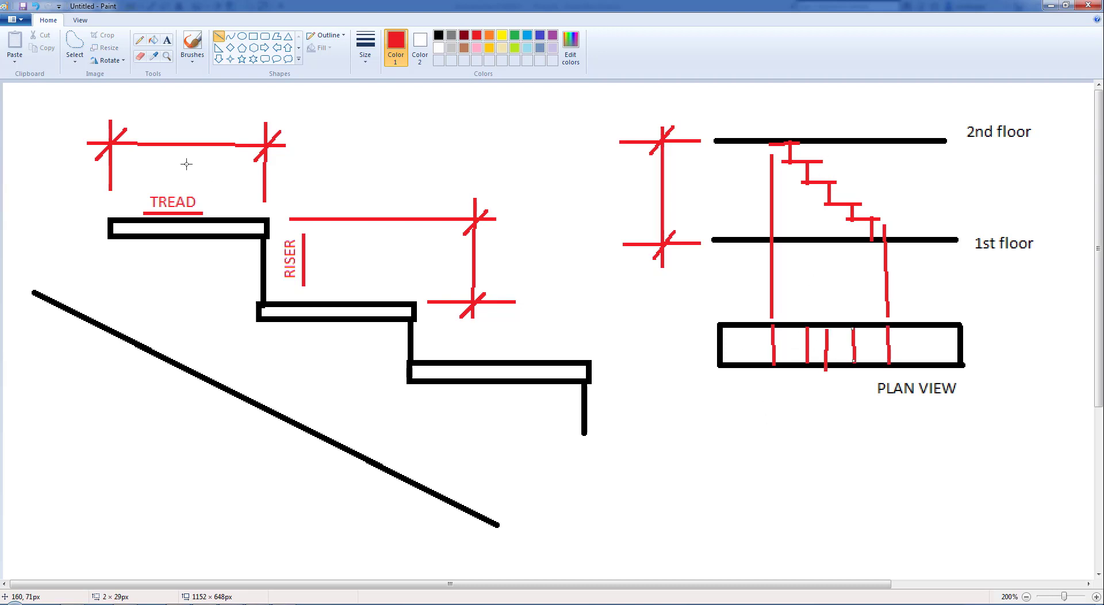
Step: Mark the tread-depth and riser-height dimensions with red ovals
mouse_move(180, 112)
mouse_down()
mouse_move(176, 122)
mouse_move(197, 115)
mouse_up()
click(242, 36)
drag(165, 122, 197, 137)
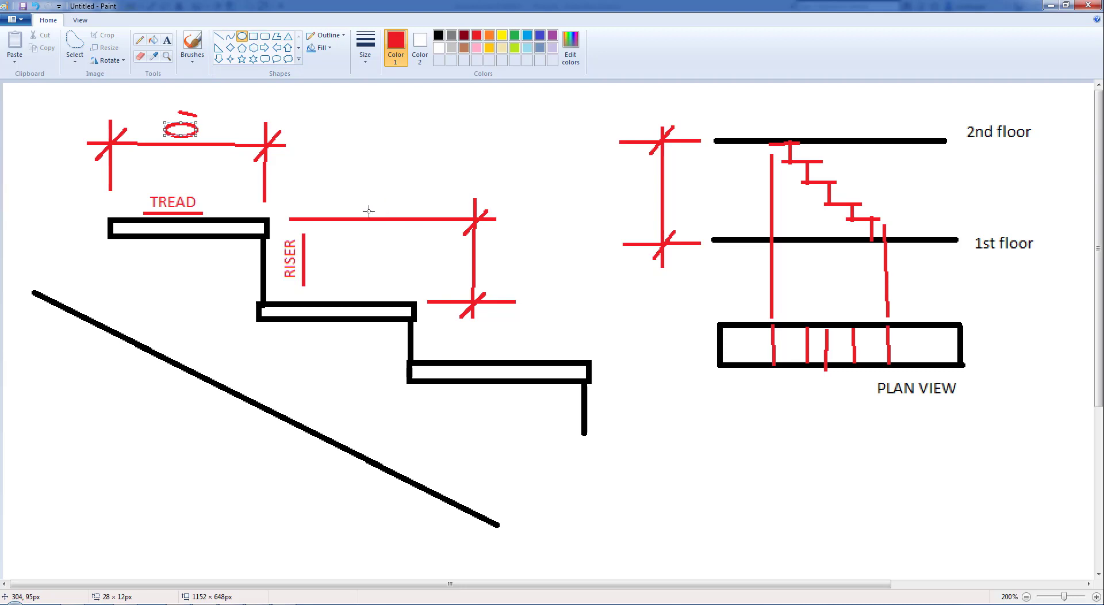
drag(483, 239, 507, 284)
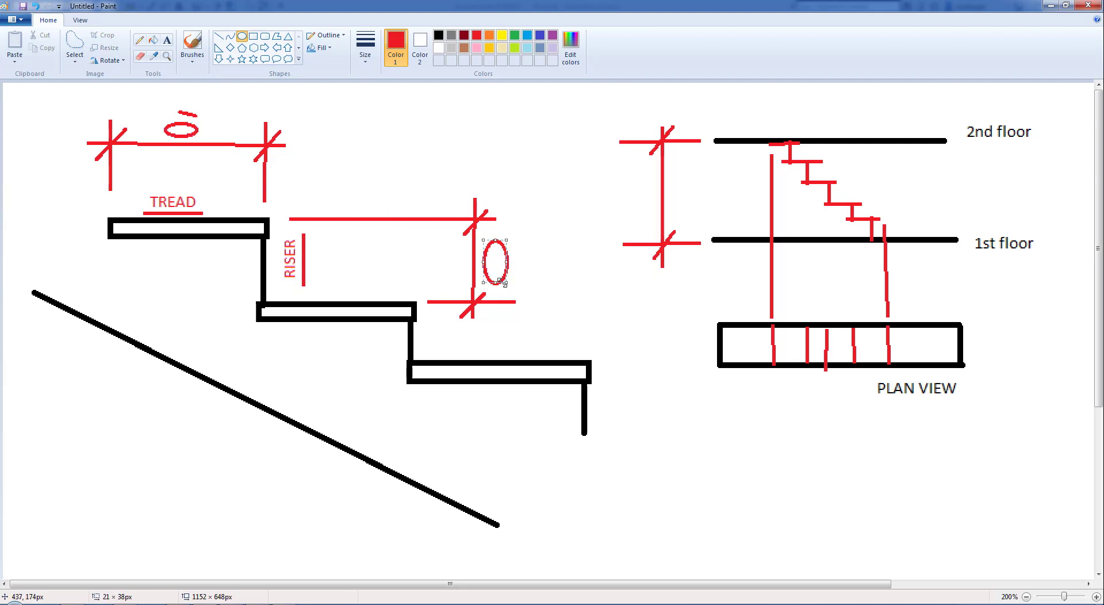
Step: Draw a red overall stair-run dimension below the plan view, with an extension line at each end of the stair
click(219, 36)
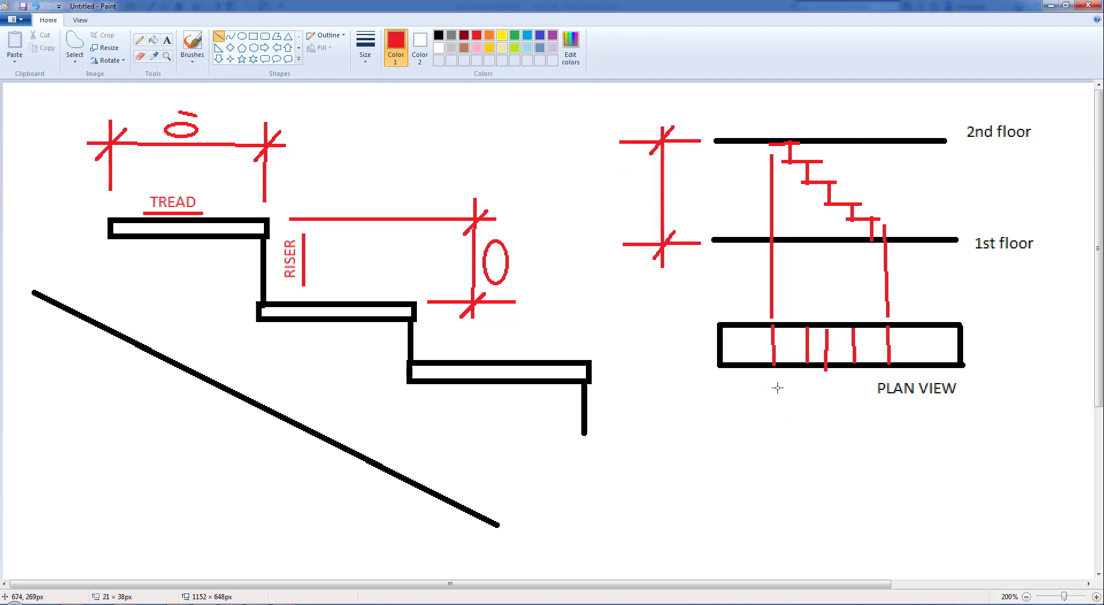
drag(774, 379, 775, 461)
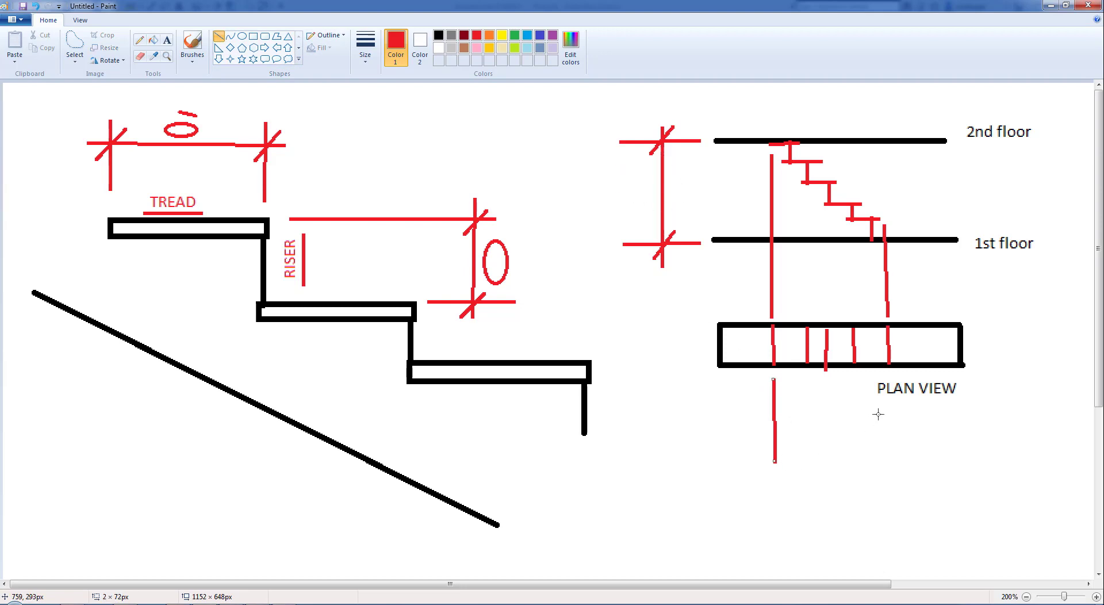
drag(893, 378, 892, 463)
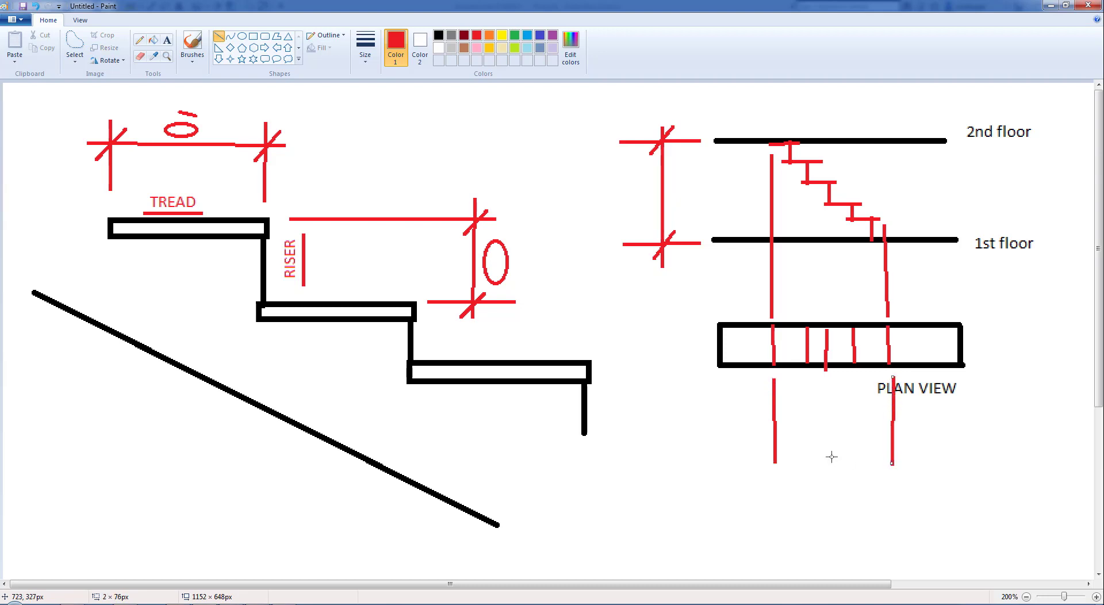
drag(742, 437, 918, 439)
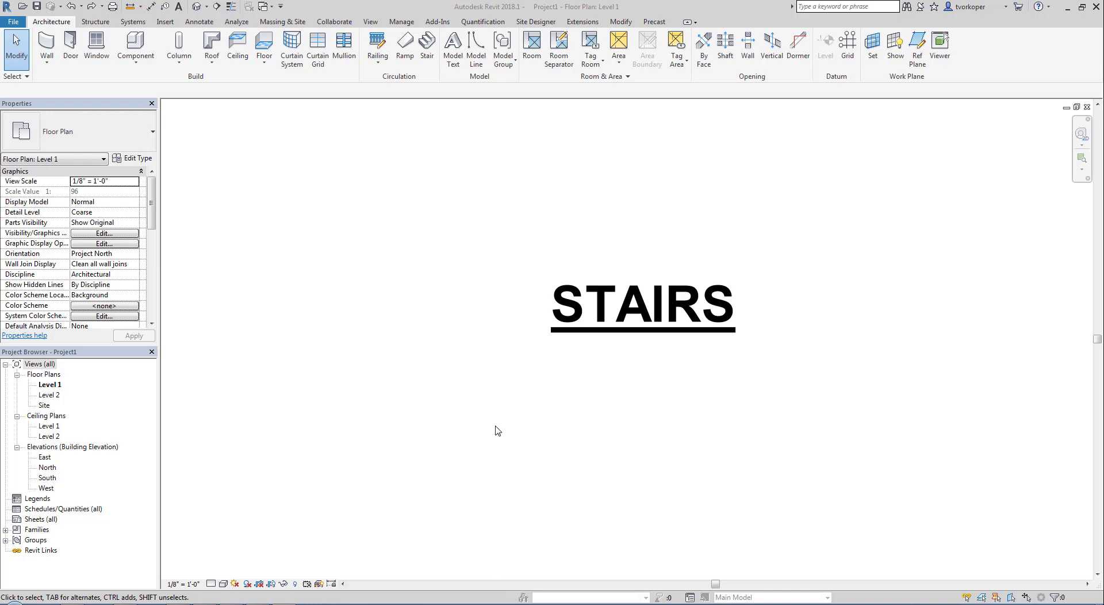
Step: Switch to Revit, delete the STAIRS text note from the Level 1 floor plan and start the Stair command
click(585, 336)
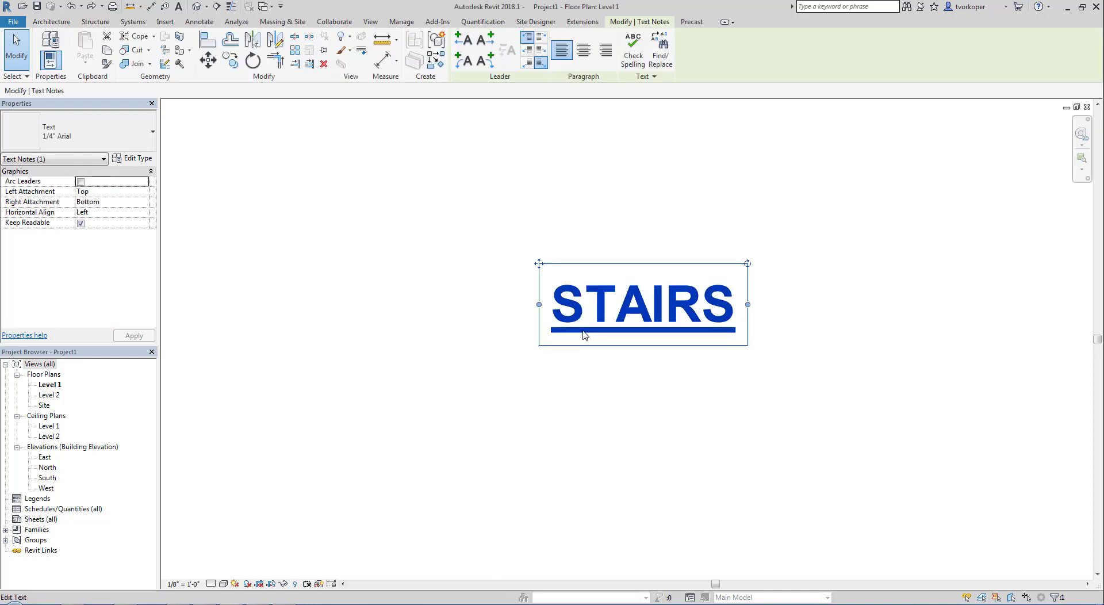
key(Delete)
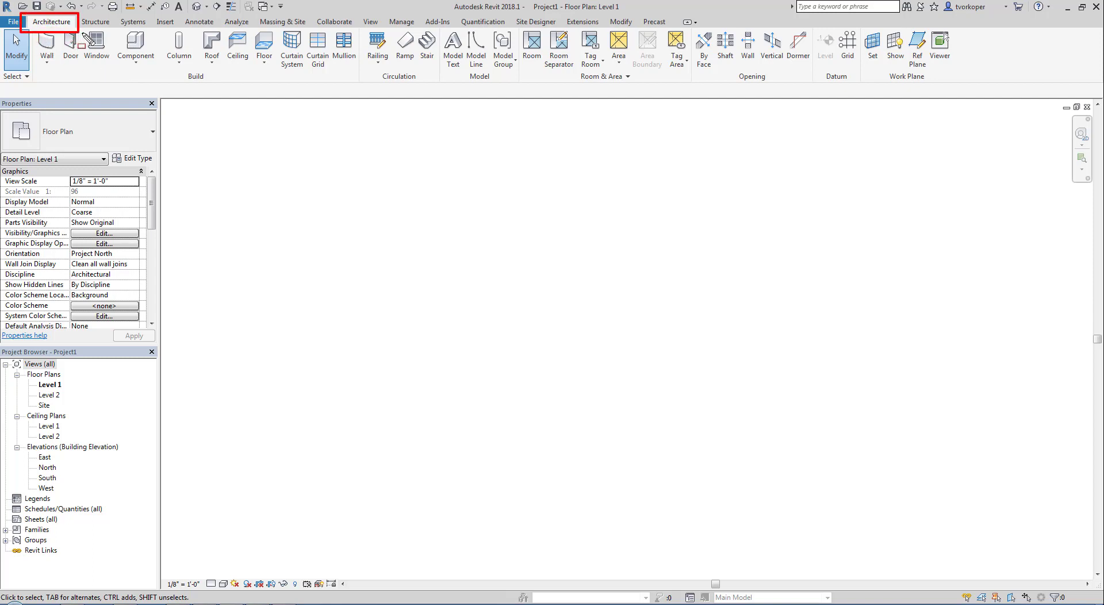
click(426, 51)
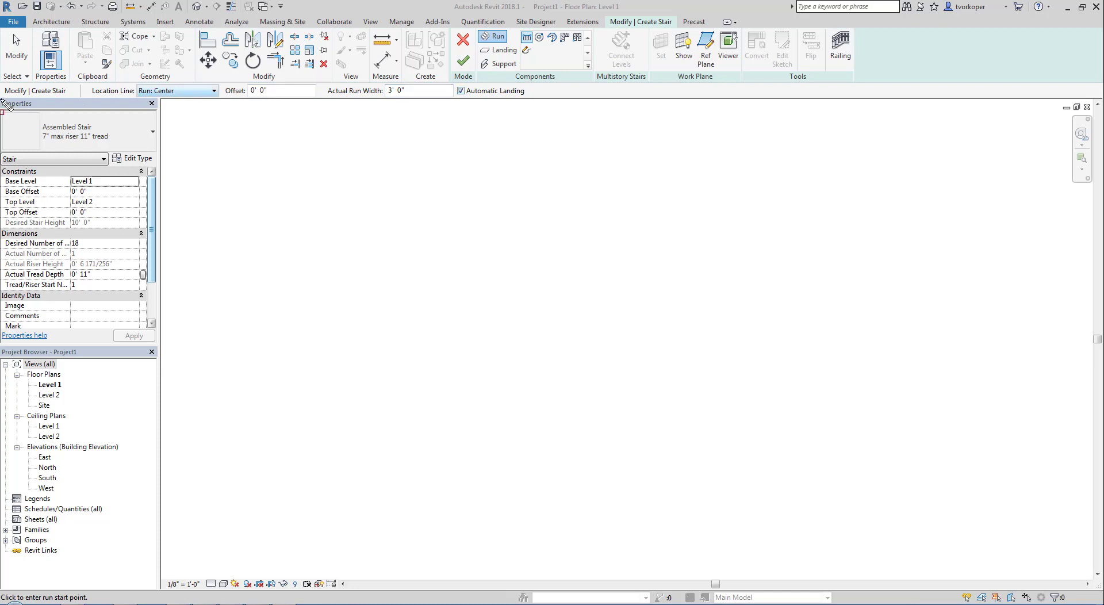
Step: Review the new stair's base and top level constraints and the list of available stair types
mouse_move(3, 105)
mouse_down()
mouse_move(115, 322)
mouse_move(162, 344)
mouse_up()
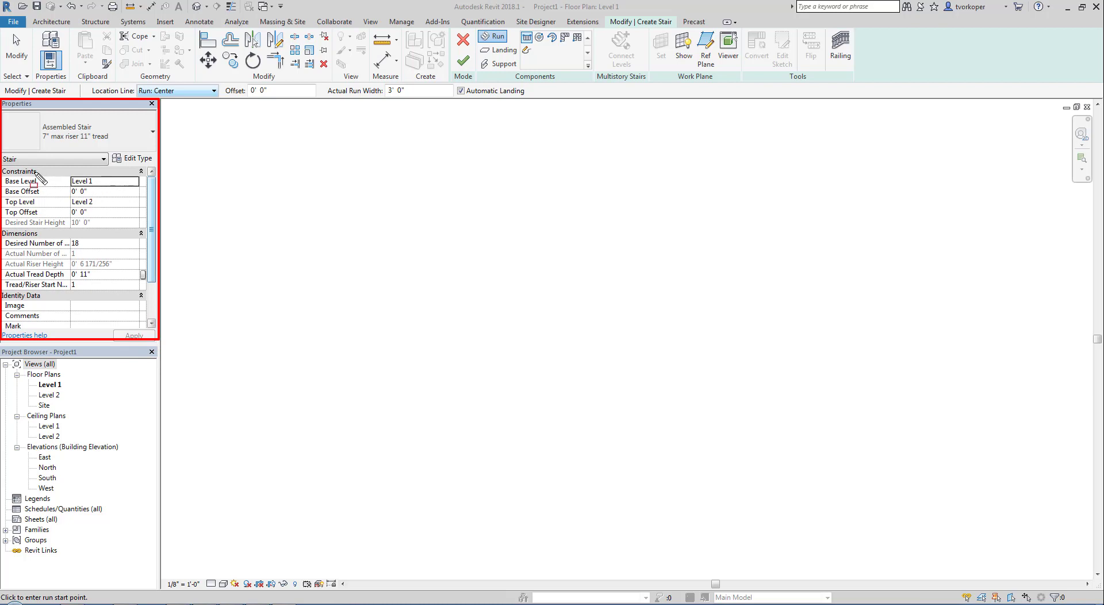
drag(9, 172, 119, 190)
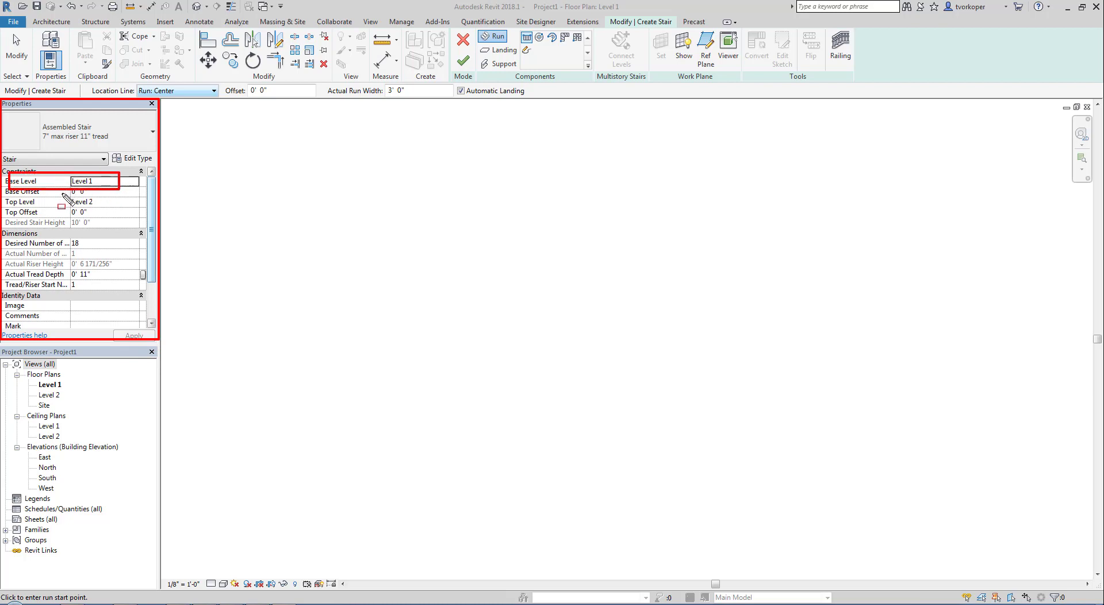
mouse_move(3, 197)
mouse_down()
mouse_move(115, 211)
mouse_move(105, 210)
mouse_up()
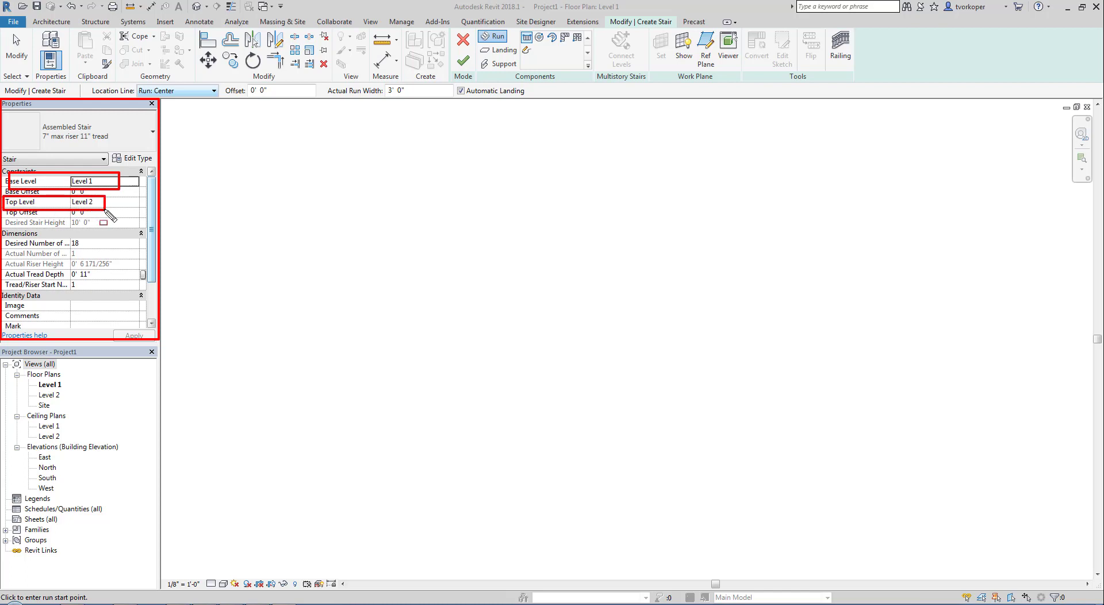
key(Escape)
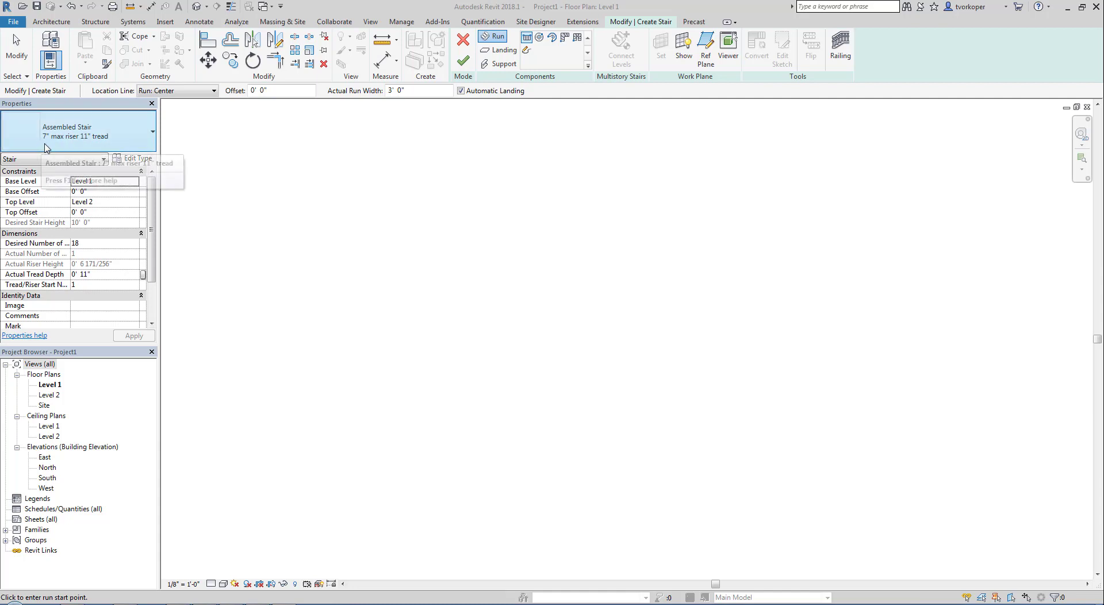
click(115, 148)
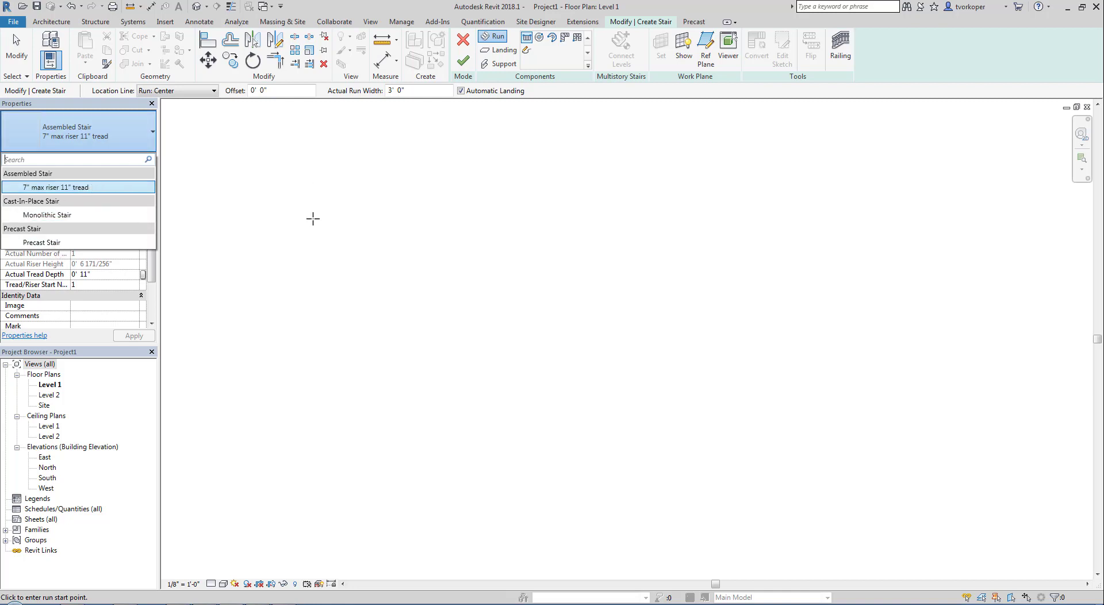
click(313, 219)
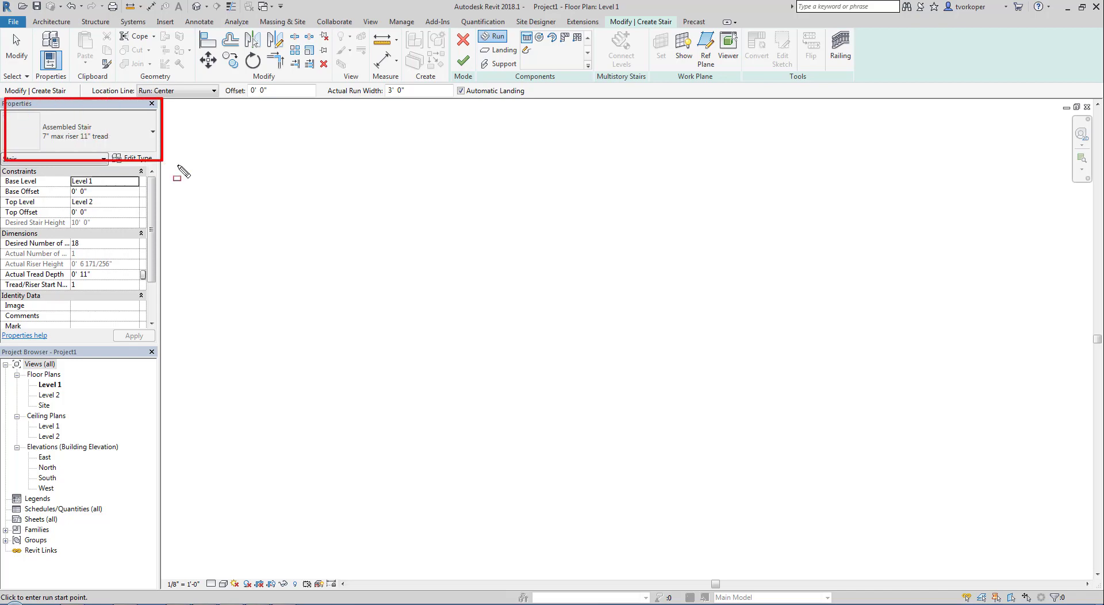
Step: Duplicate the 7" max riser 11" tread stair type and name the copy 7.75" max riser 10" tread
click(138, 159)
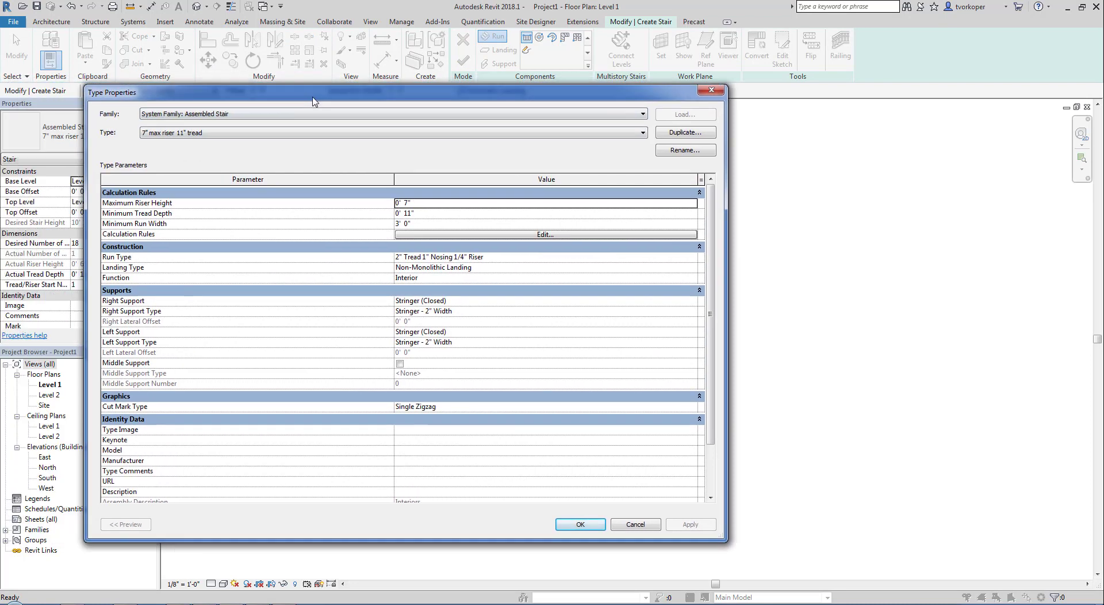
drag(314, 100, 443, 100)
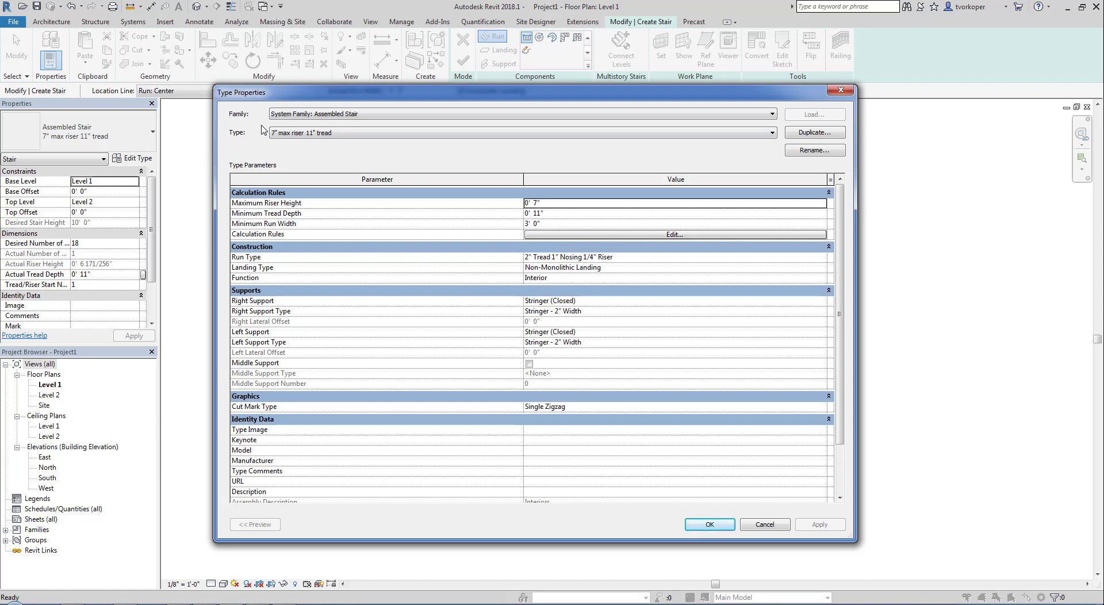
drag(259, 119, 344, 149)
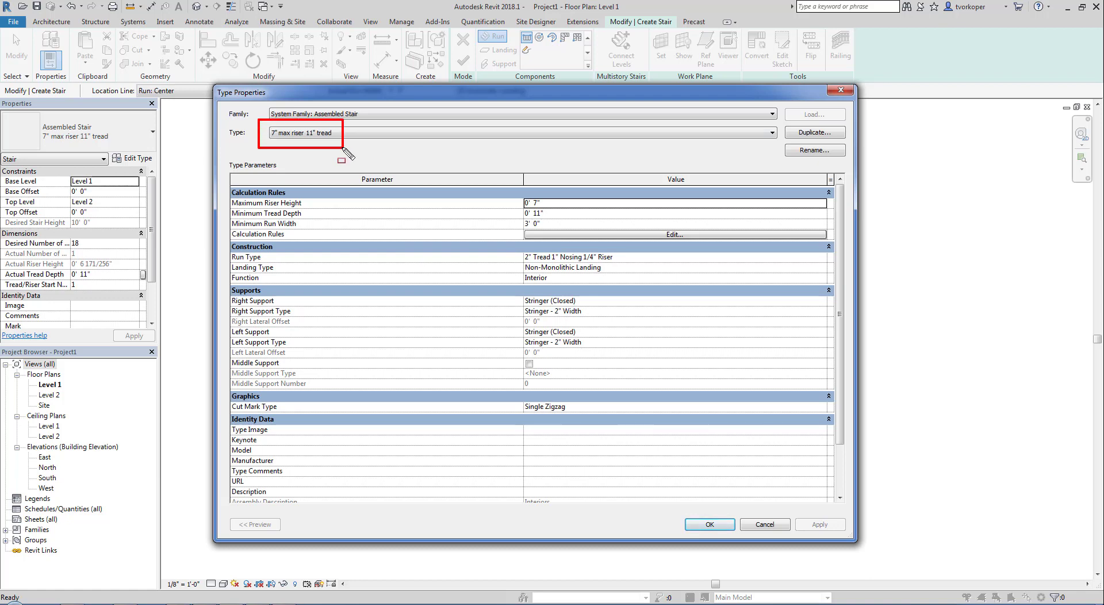
key(Escape)
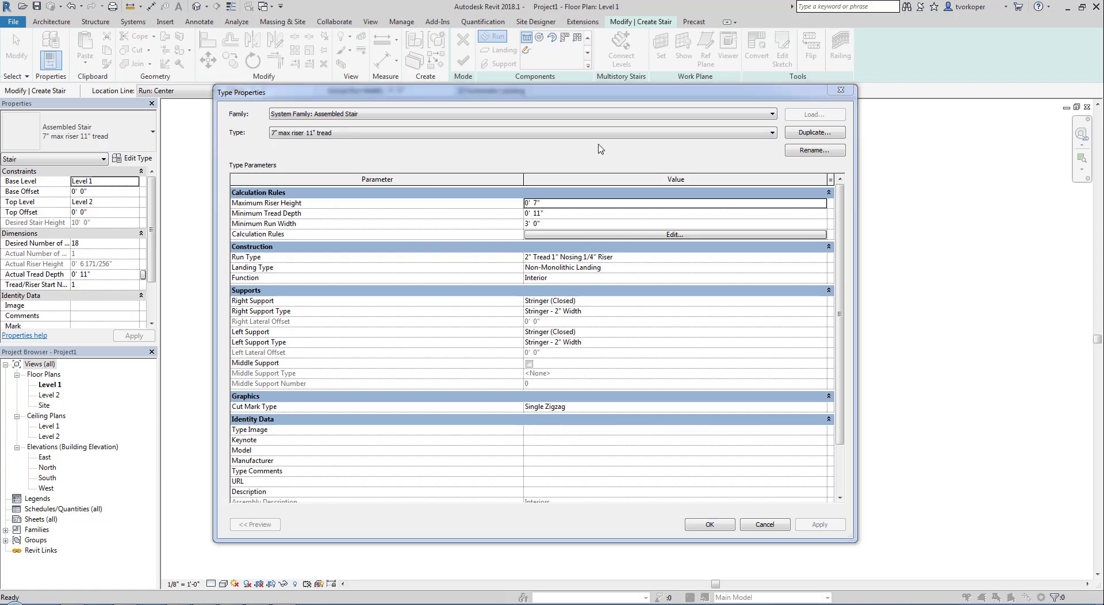
click(801, 136)
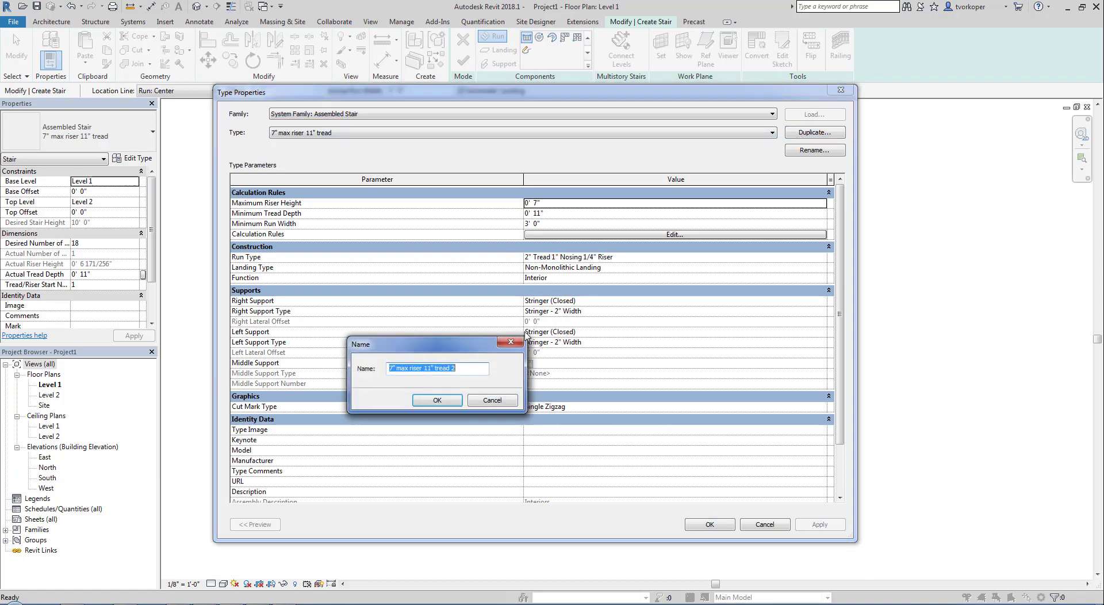
click(394, 370)
text(.75)
key(BackSpace)
text(0)
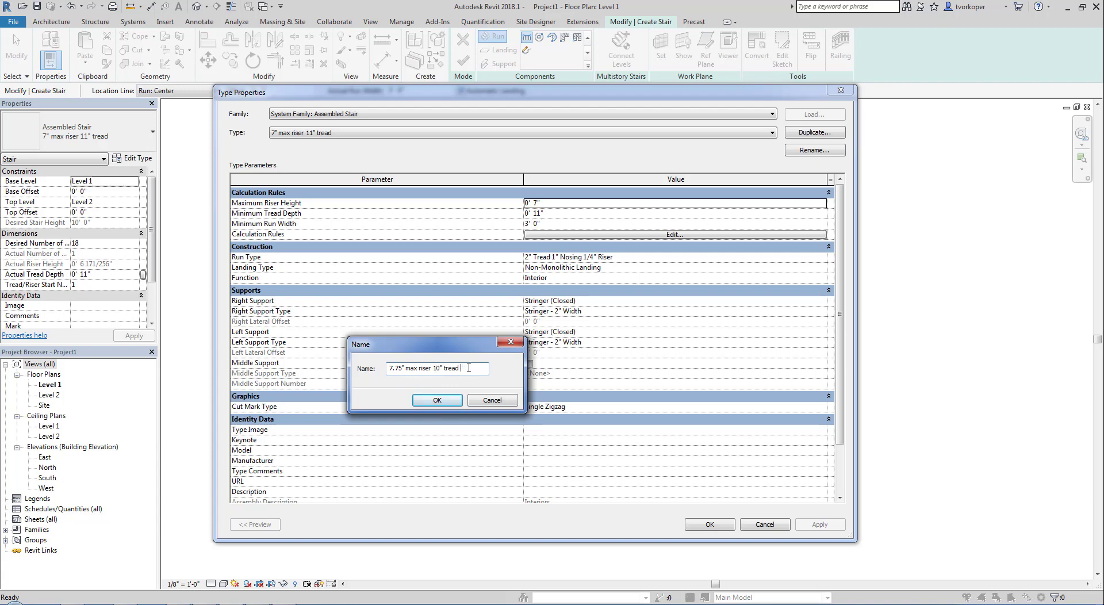
click(438, 400)
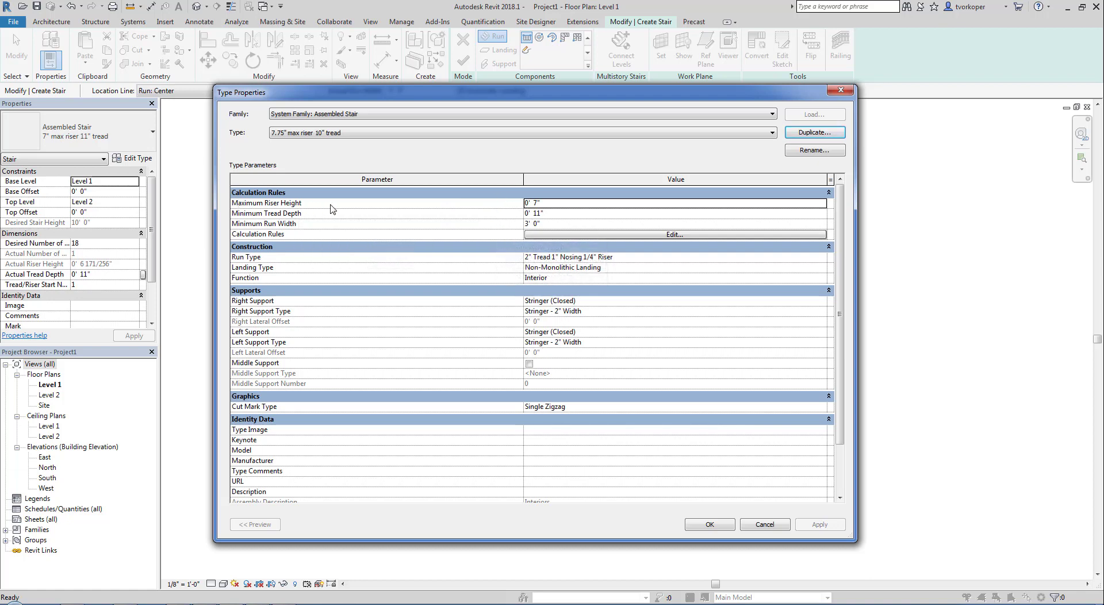
Step: Set the new stair type's maximum riser height to 7.75"
click(563, 203)
text(7.75)
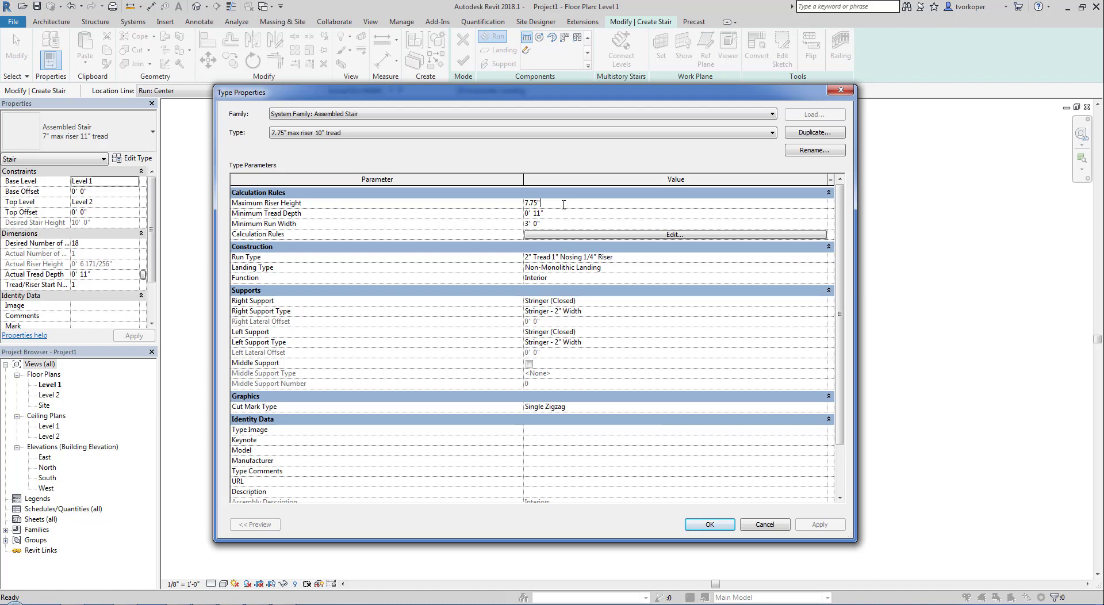
key(Return)
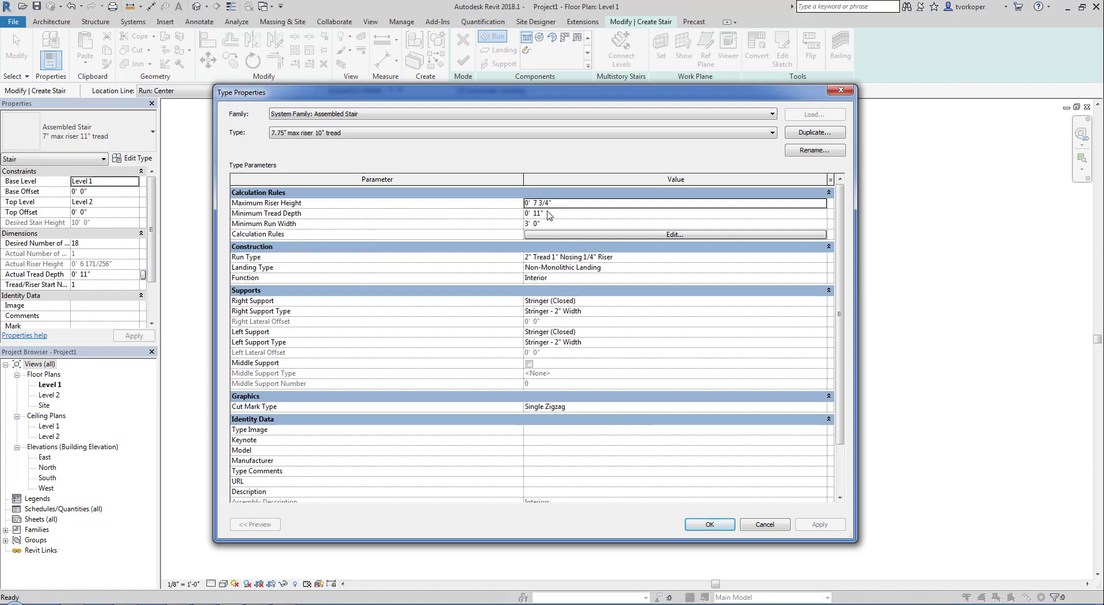
Step: Set the new stair type's minimum tread depth to 10" and apply the type changes
click(550, 215)
text(10)
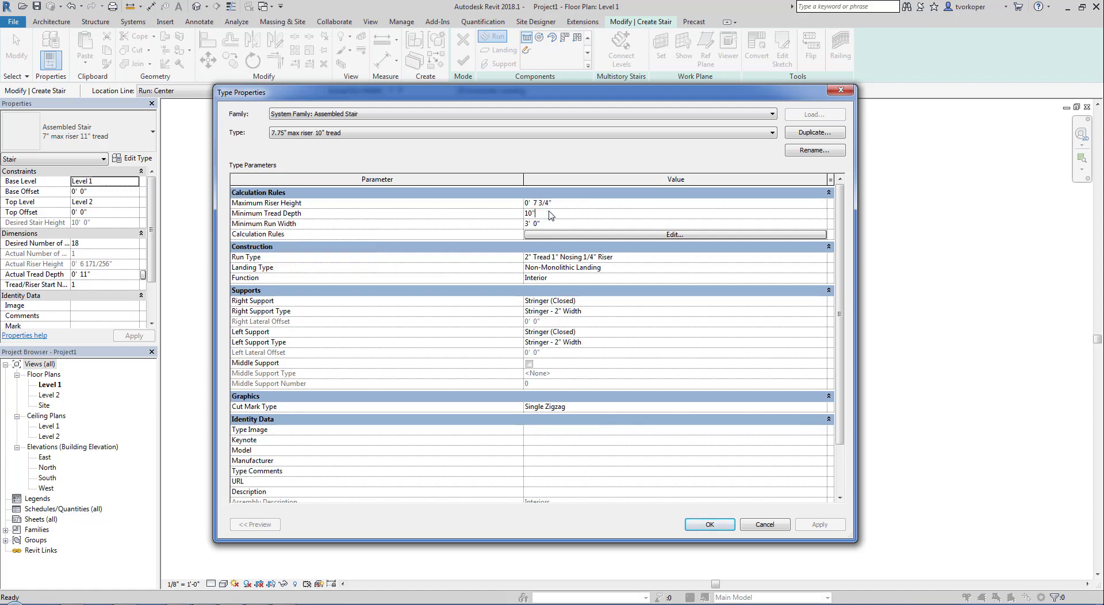
key(Return)
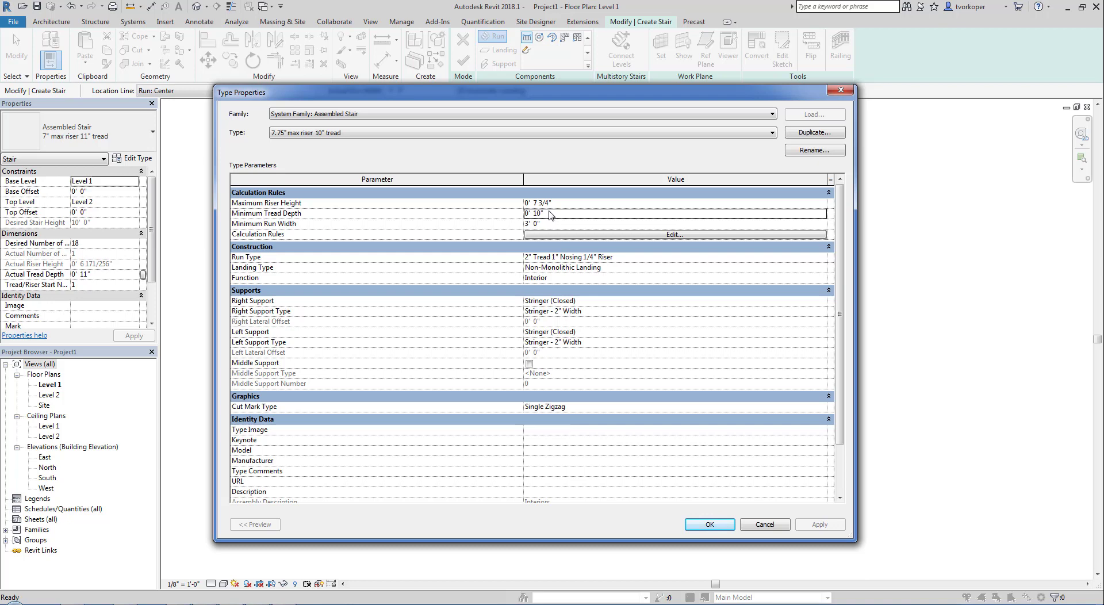
click(709, 524)
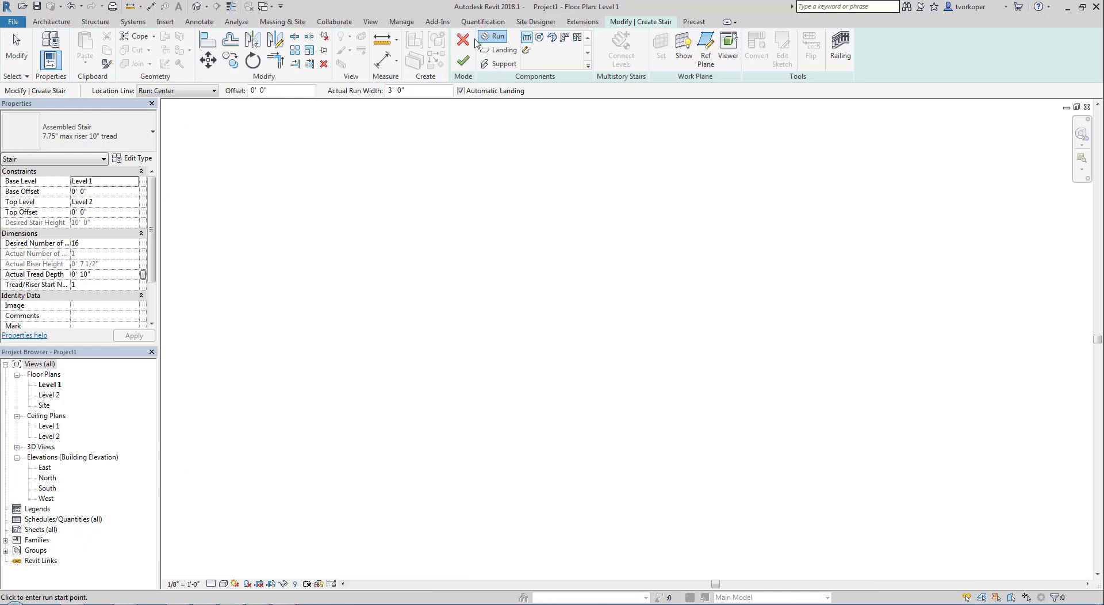
Step: Open the default 3D view and tile it with the Level 1 floor plan, placing the plan first
click(197, 6)
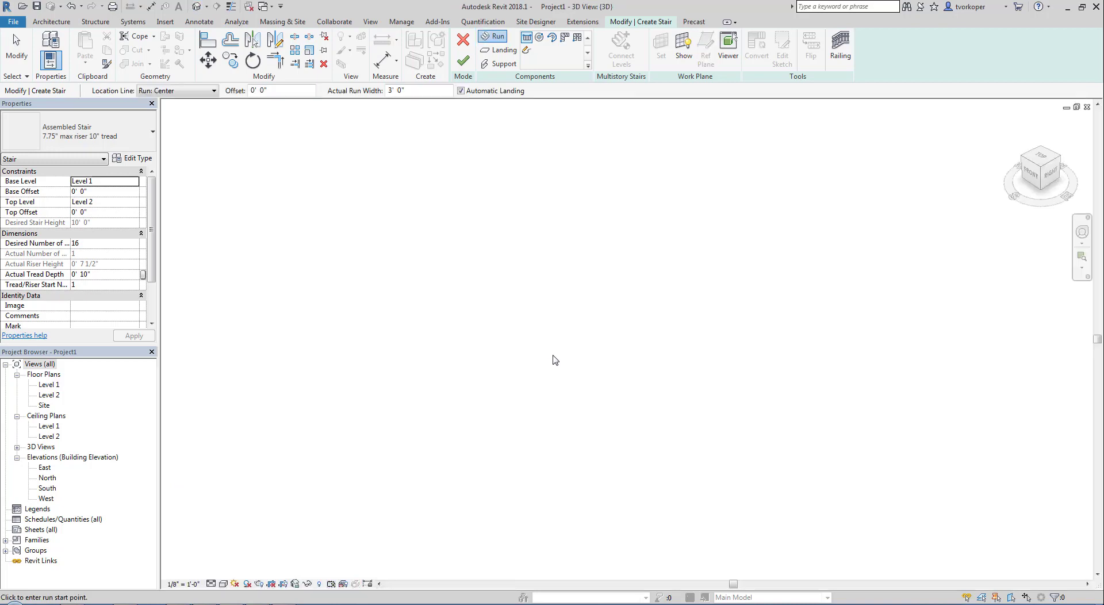
key(w)
key(t)
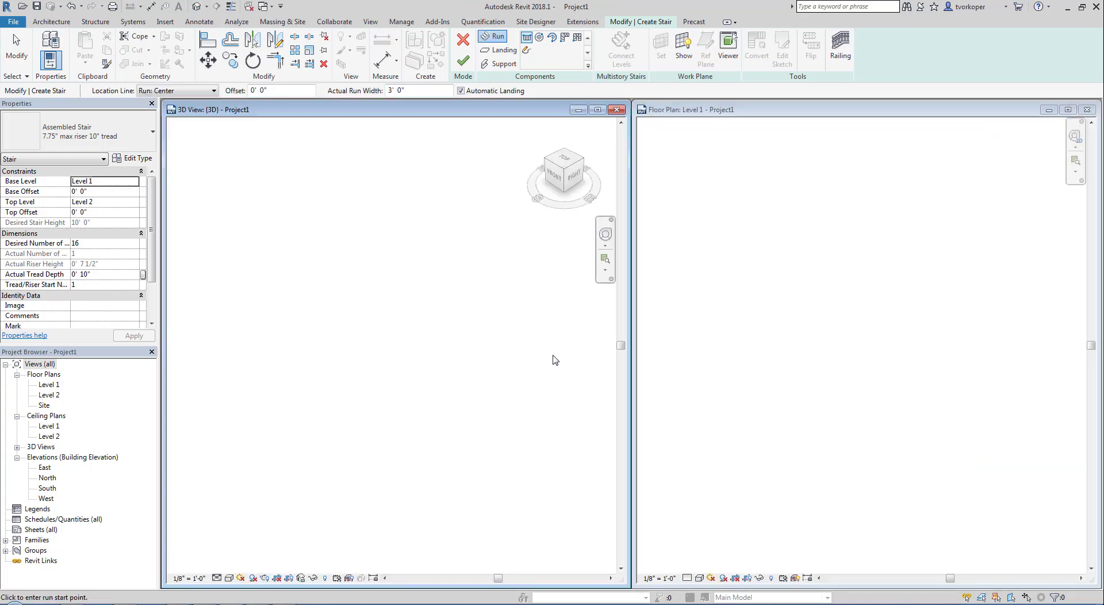
click(784, 355)
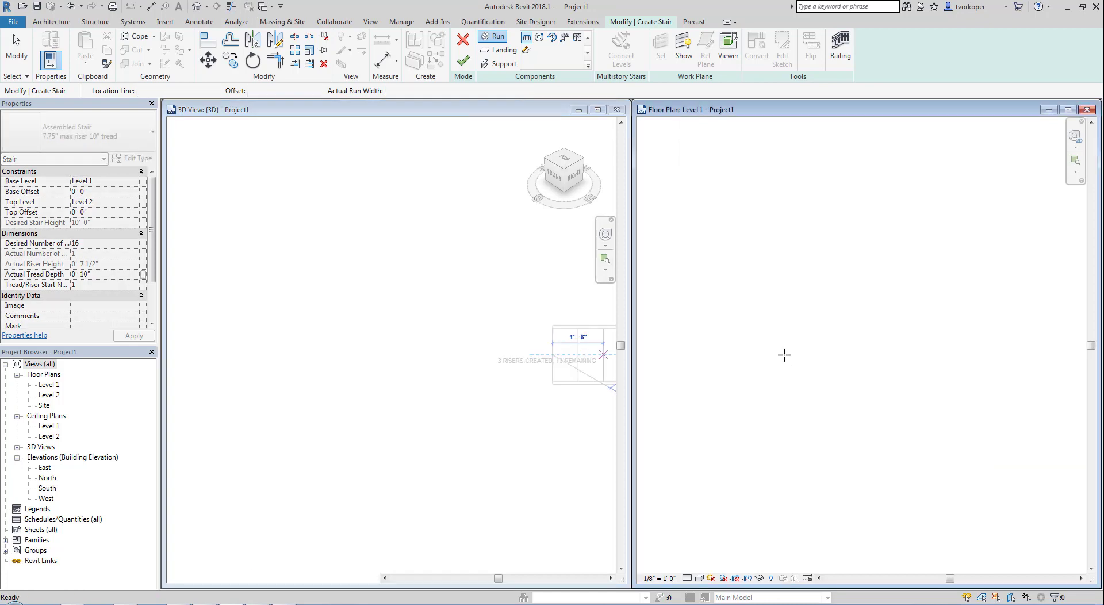
key(w)
key(t)
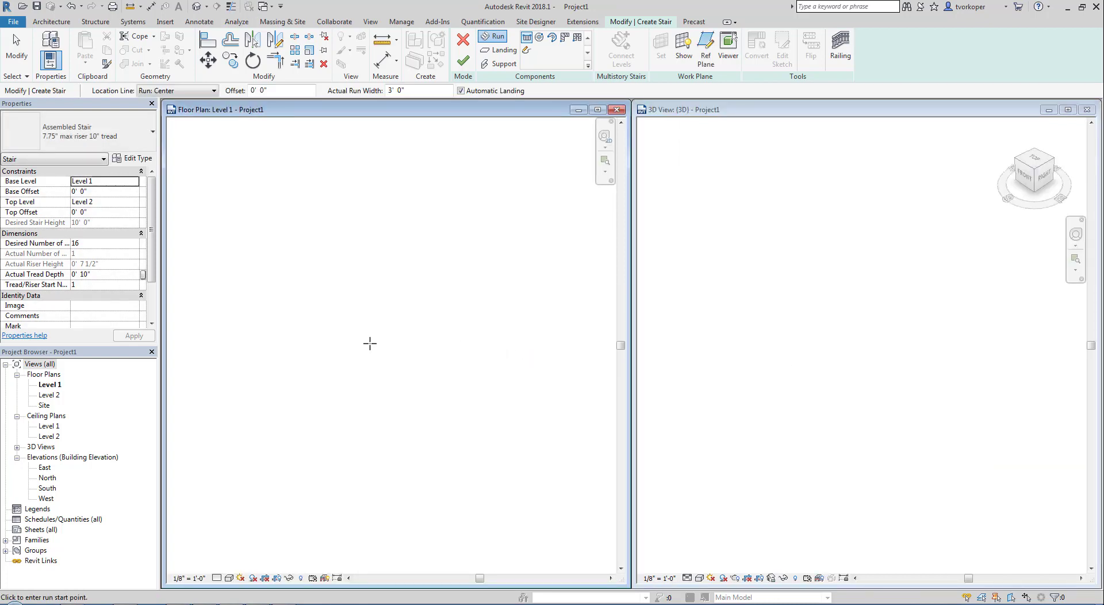
click(370, 343)
key(Escape)
key(Escape)
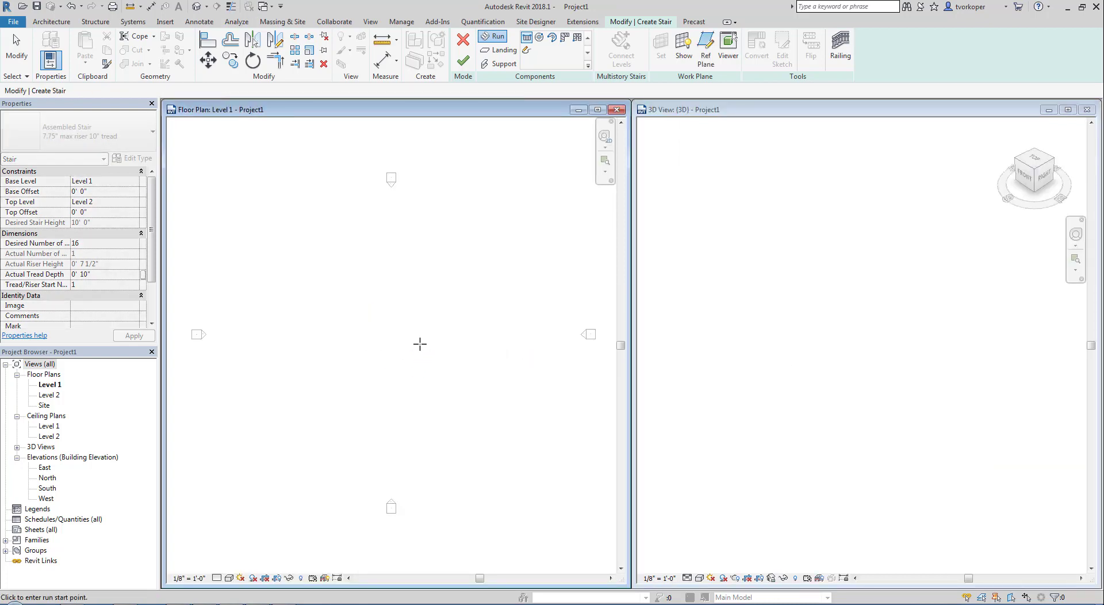
Step: Draw a straight horizontal center-located stair run with all 16 risers, 3'-0" wide, in the Level 1 floor plan
click(707, 318)
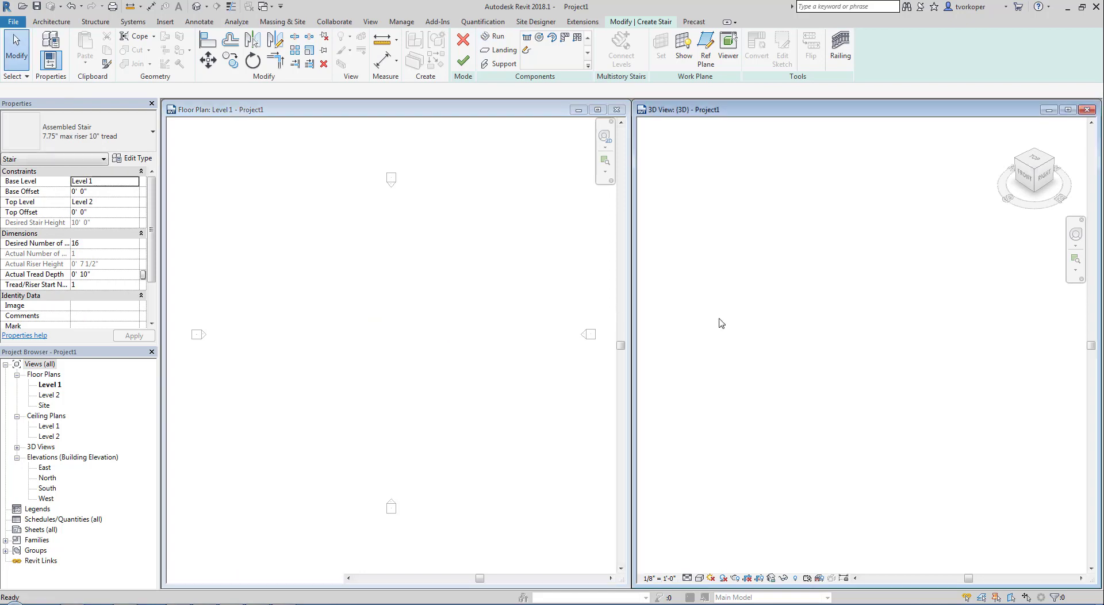
shift+middle_drag(739, 327, 752, 299)
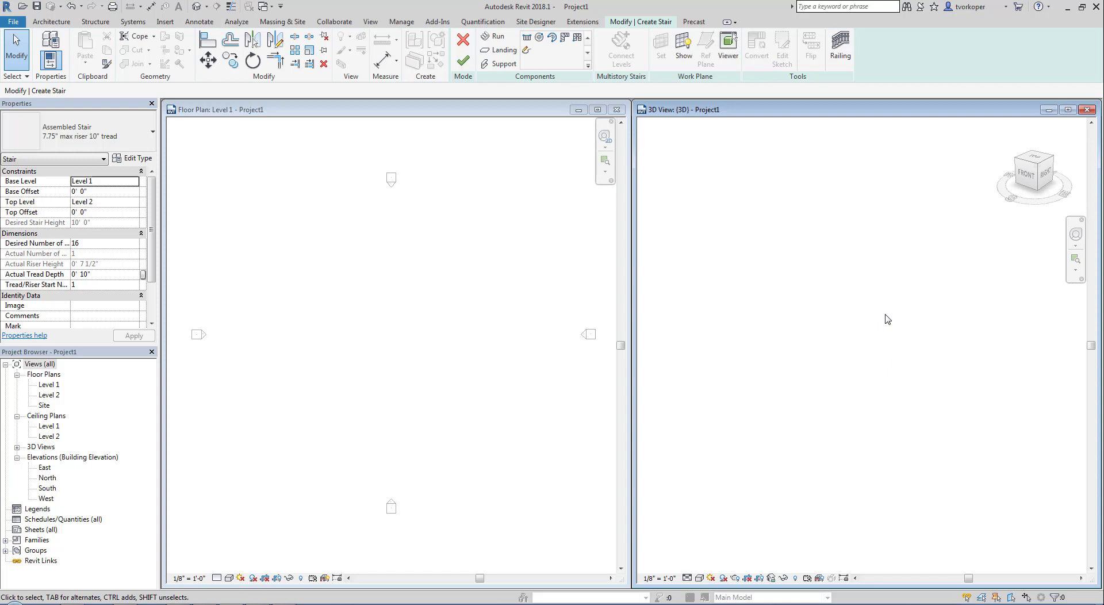
click(384, 348)
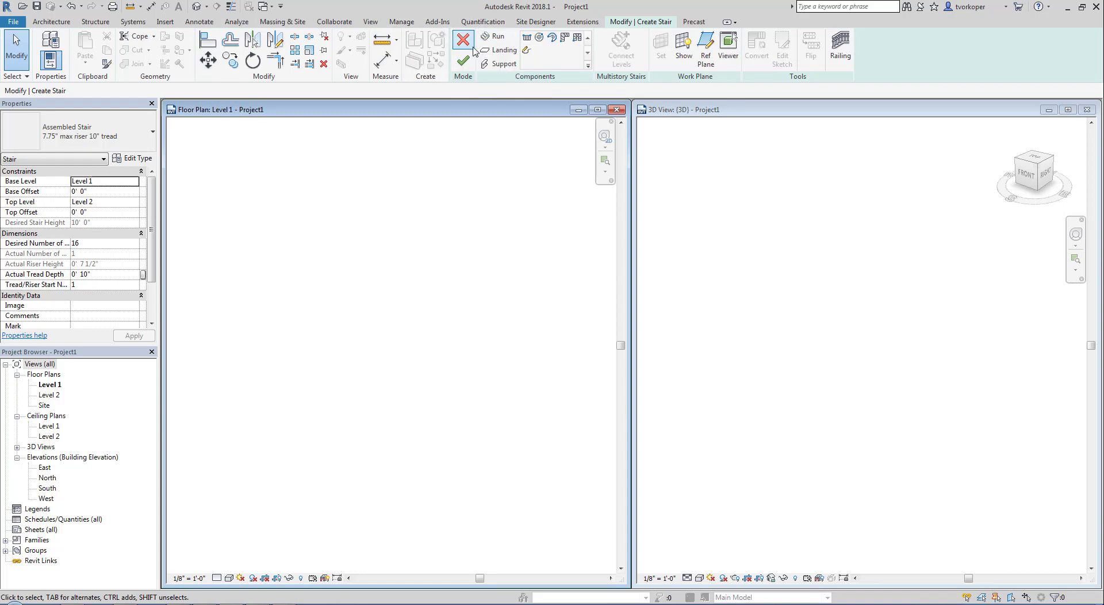
click(492, 37)
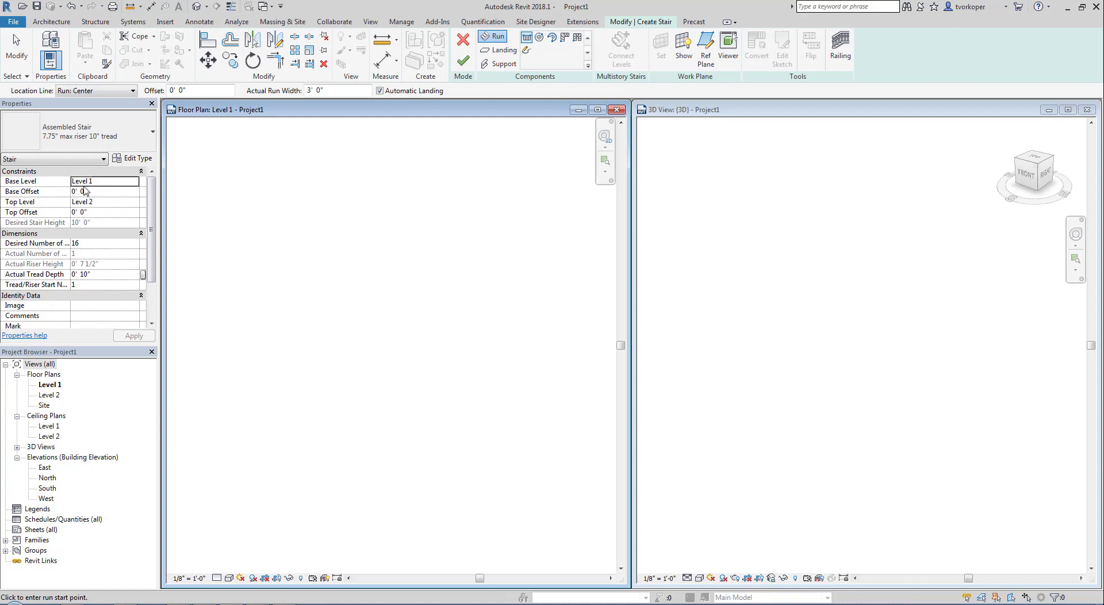
mouse_move(58, 170)
mouse_down()
mouse_move(101, 188)
mouse_move(104, 209)
mouse_move(72, 244)
mouse_move(88, 253)
mouse_up()
click(321, 244)
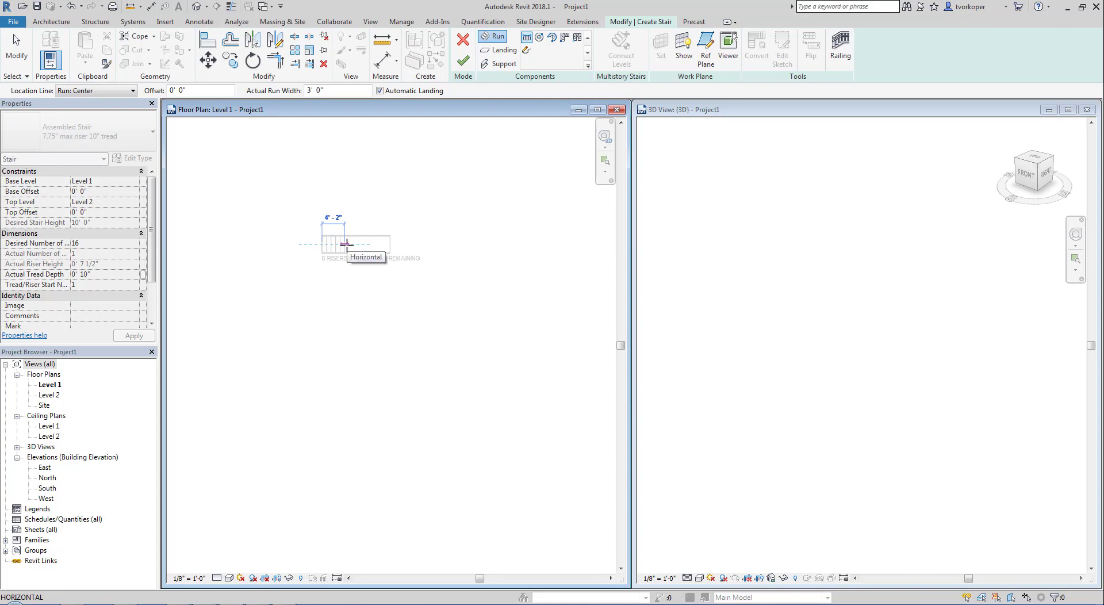
scroll(346, 243, up, 5)
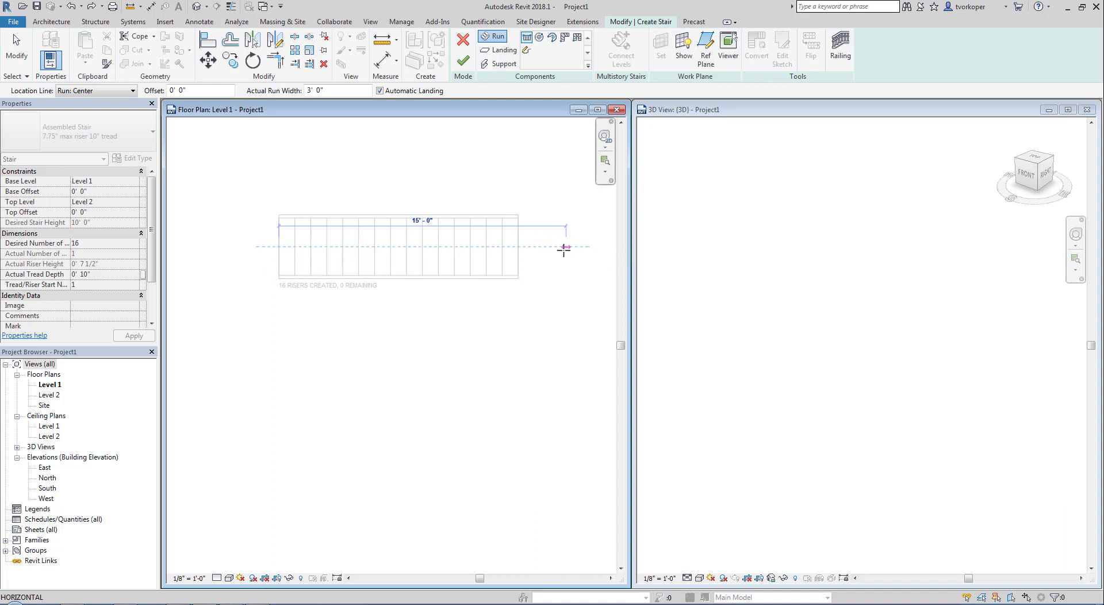
click(565, 248)
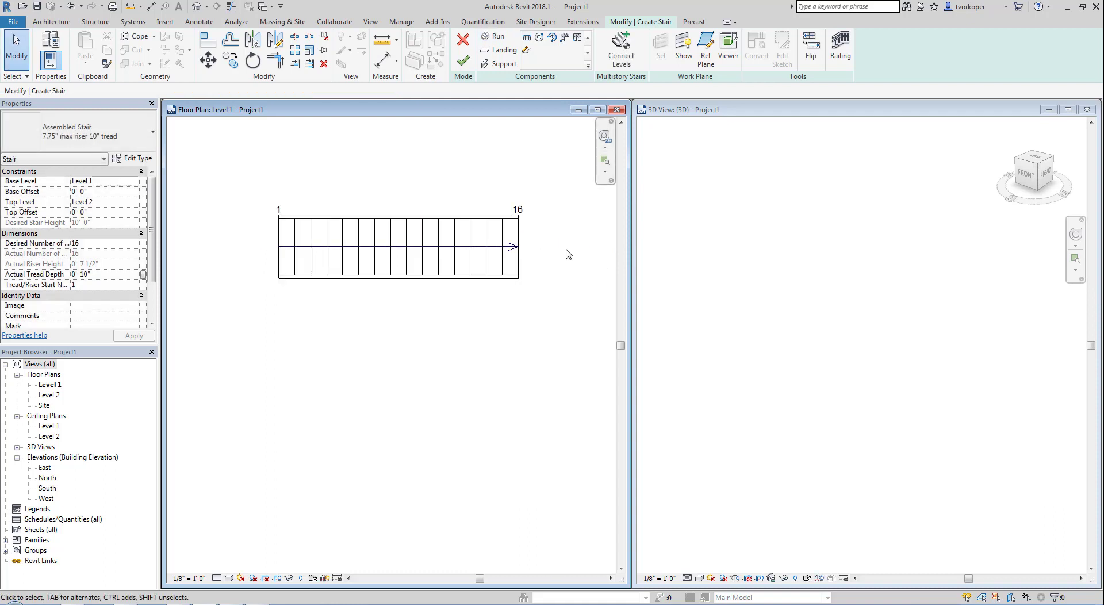
Step: Inspect the straight run in the 3D view and finish the stair
click(719, 348)
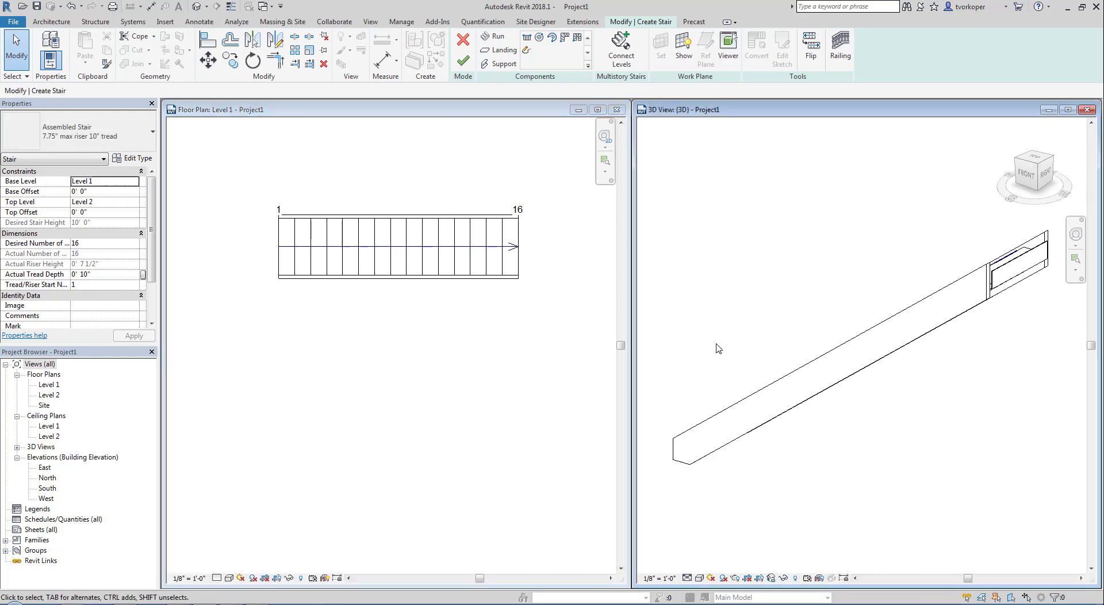
shift+middle_drag(721, 342, 841, 400)
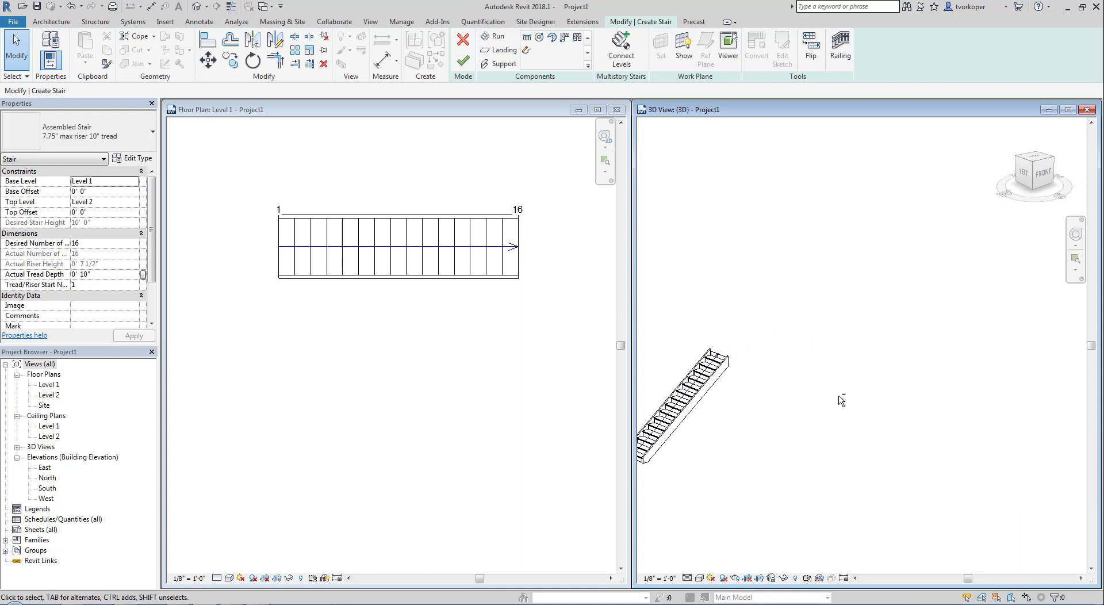
middle_drag(722, 433, 830, 388)
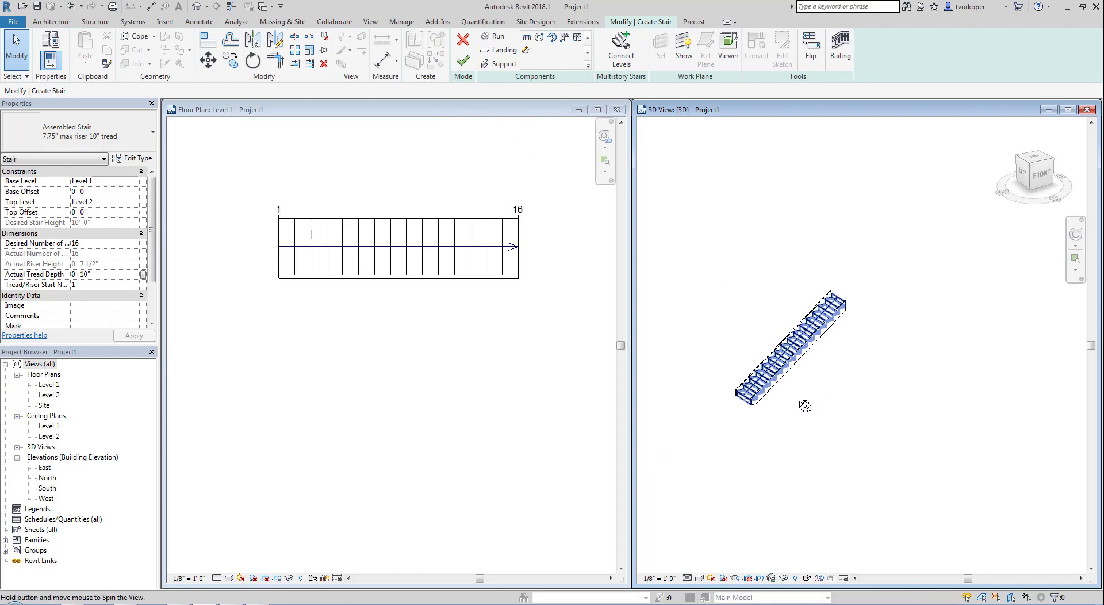
scroll(734, 410, up, 4)
scroll(732, 410, up, 1)
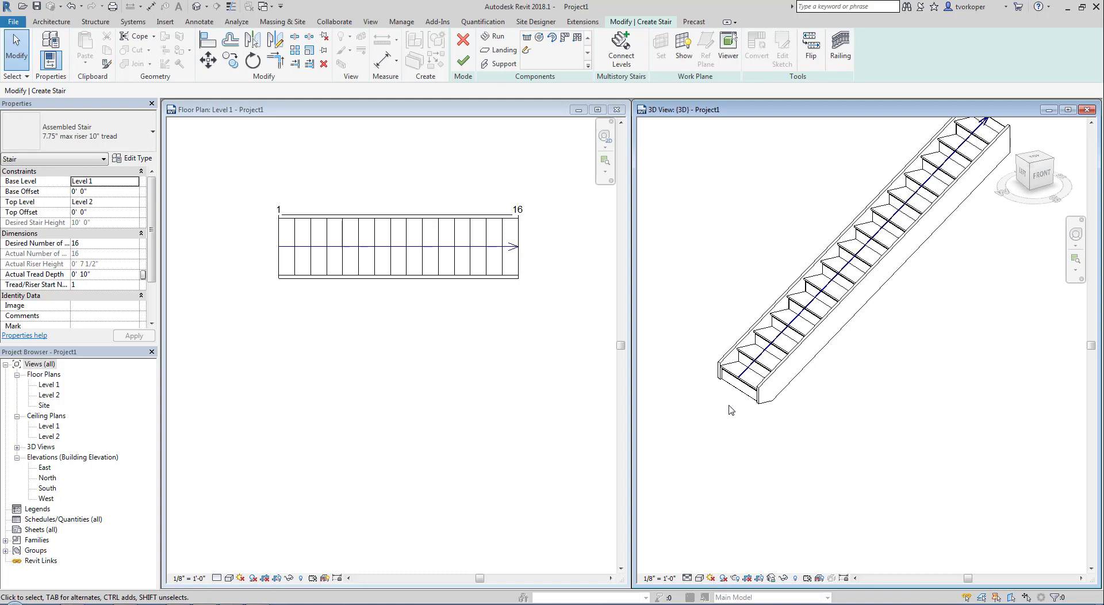
scroll(731, 410, down, 3)
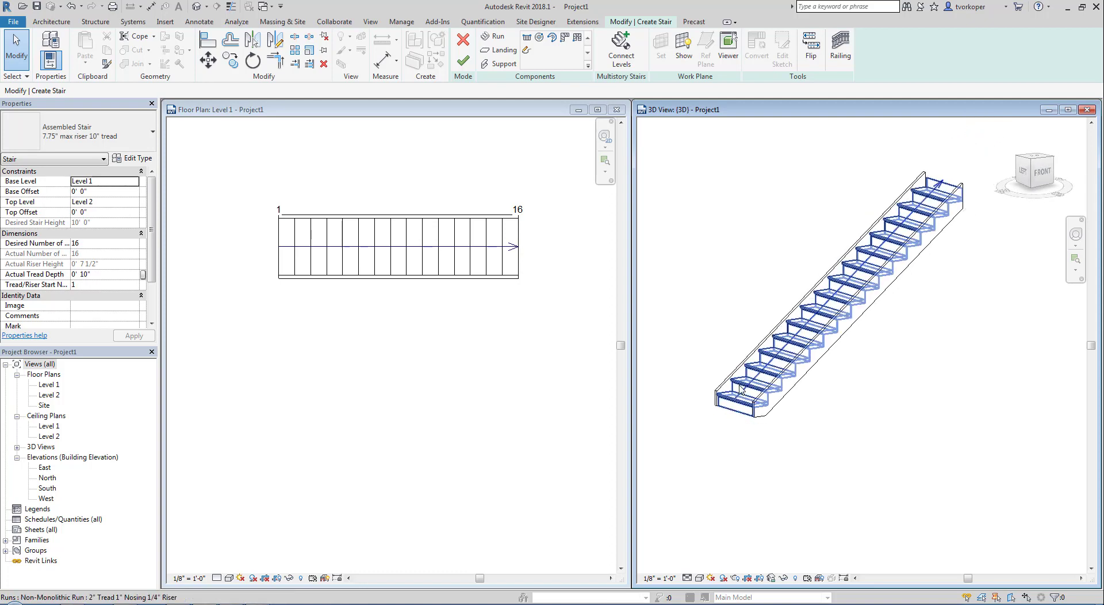
scroll(824, 402, down, 4)
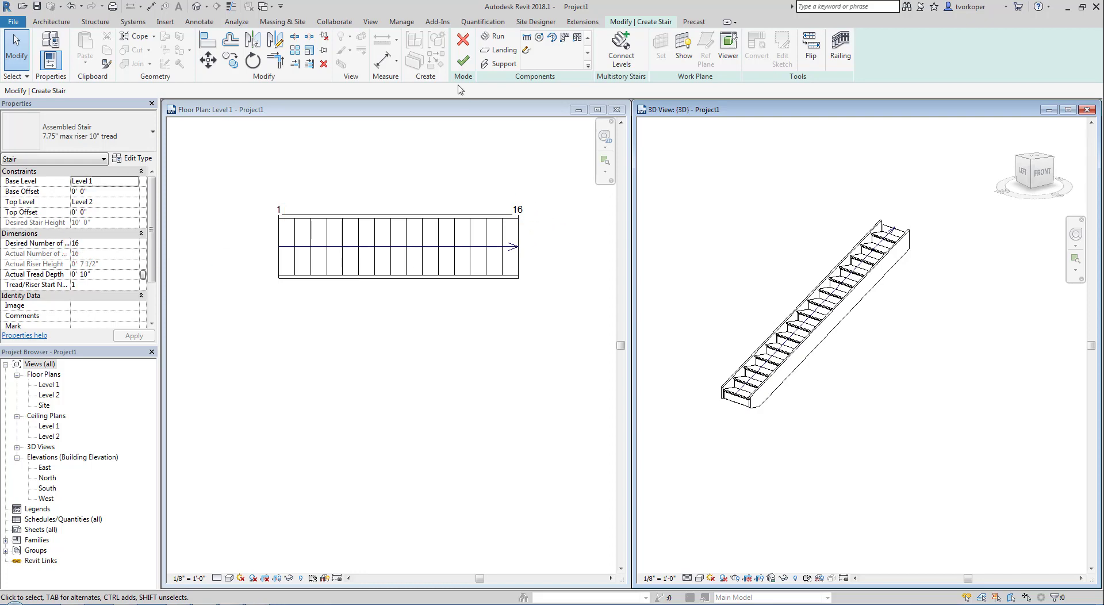
click(463, 61)
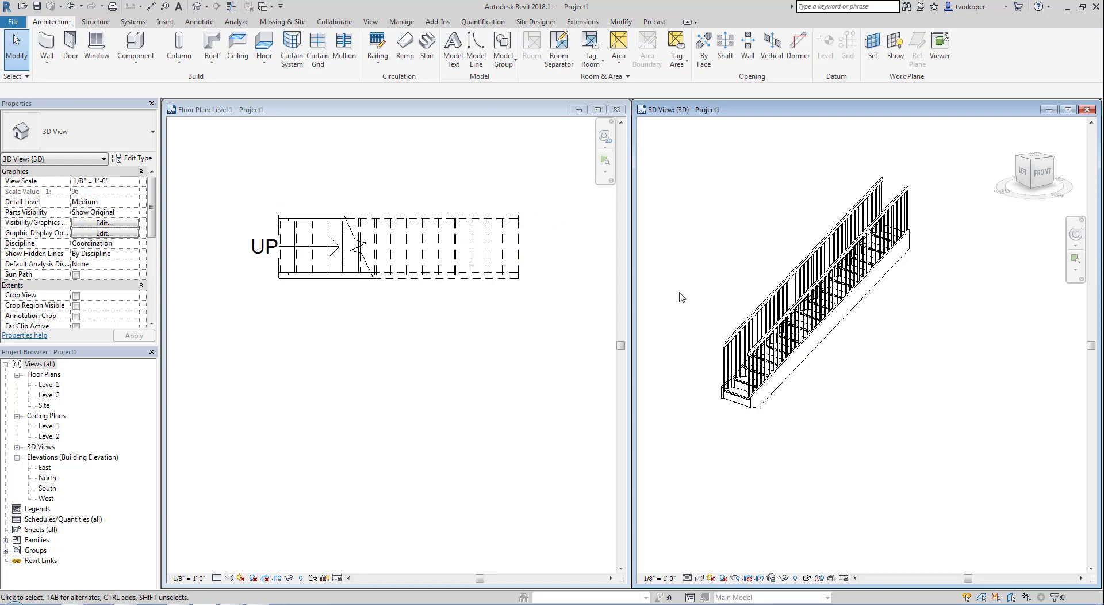
shift+middle_drag(752, 314, 817, 363)
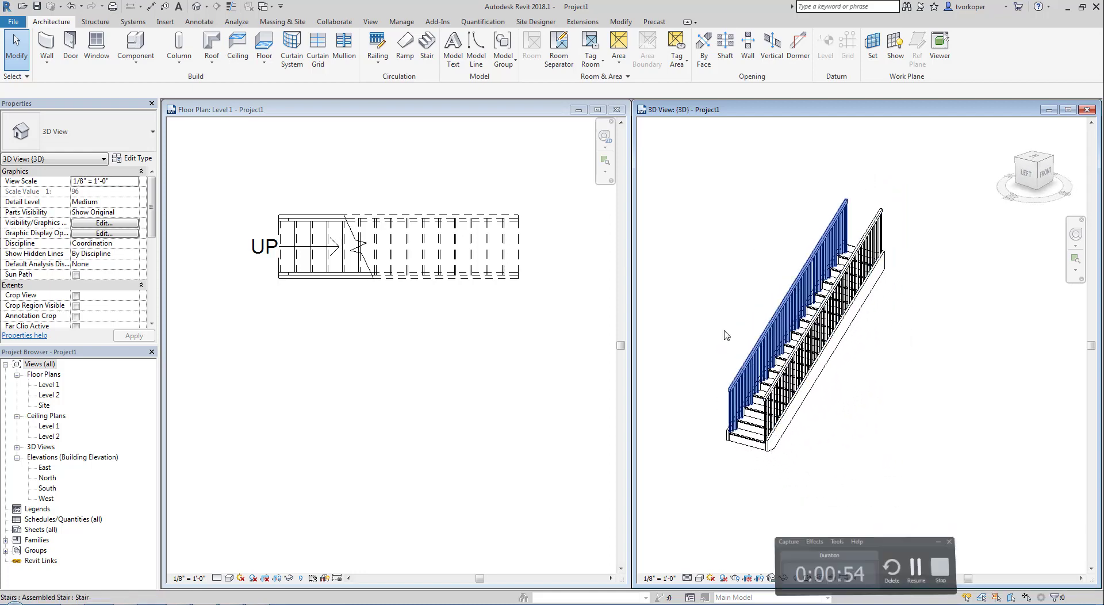
Step: Start a second stair below the first in the Level 1 plan and draw its first 8-riser run, 5'-10" long
click(409, 377)
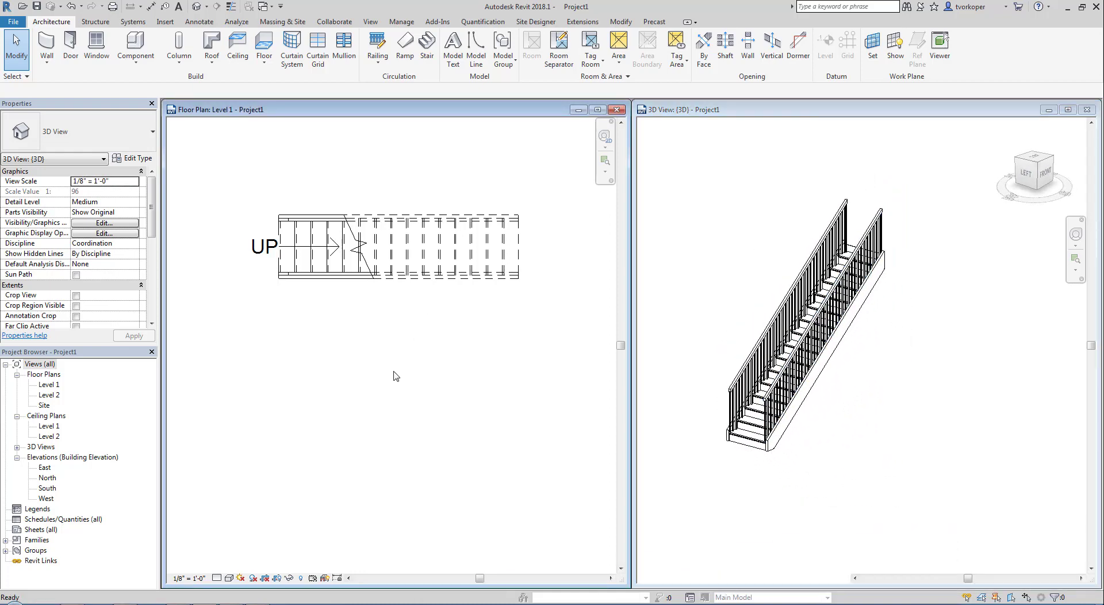
scroll(394, 375, down, 4)
middle_drag(392, 375, 399, 300)
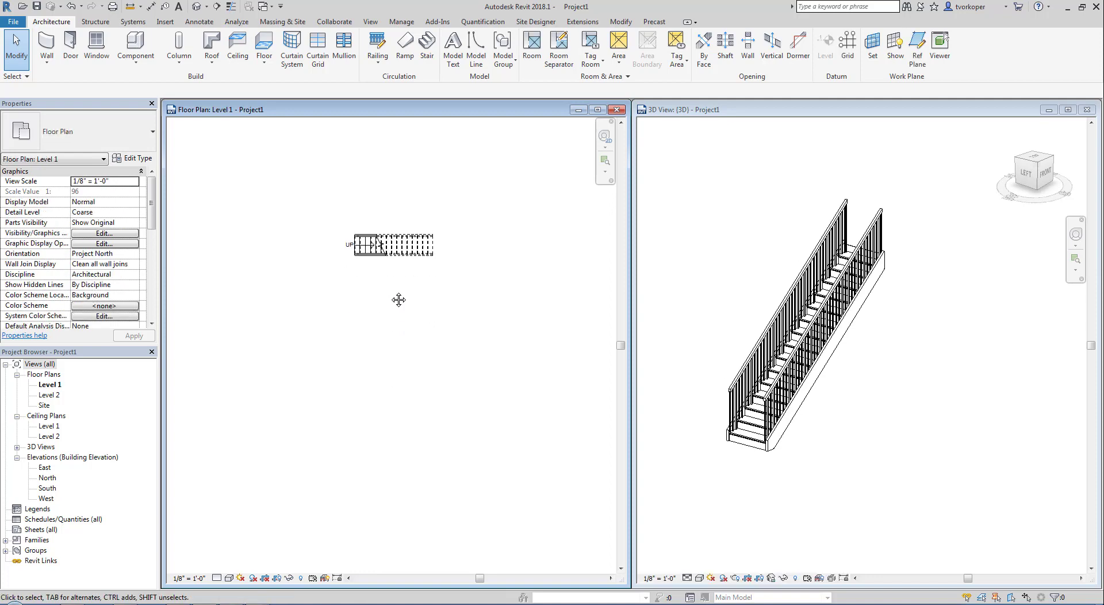
scroll(391, 296, up, 2)
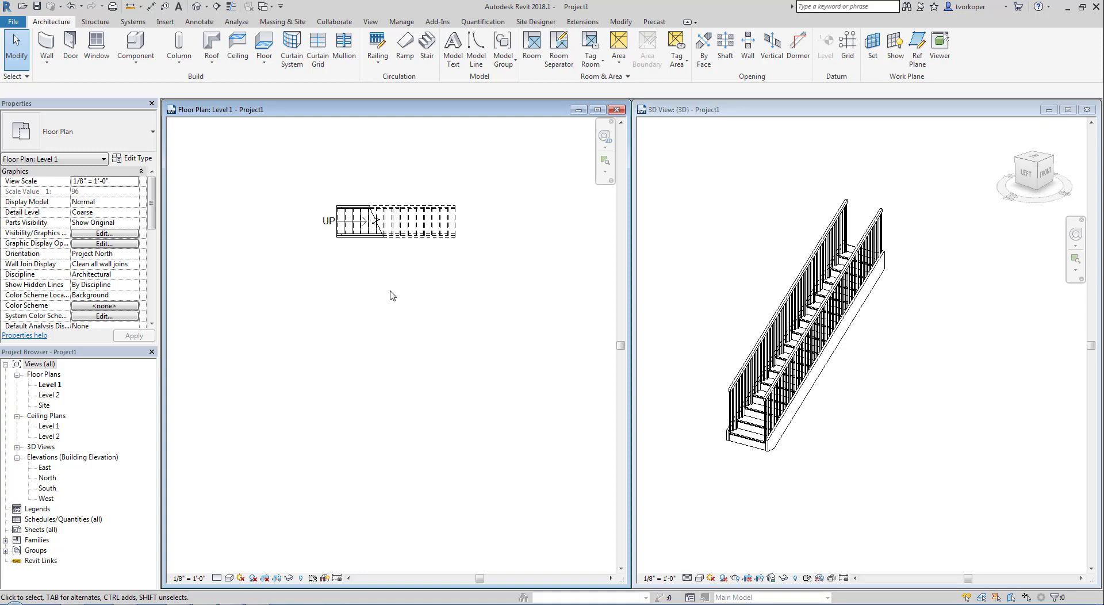
click(426, 52)
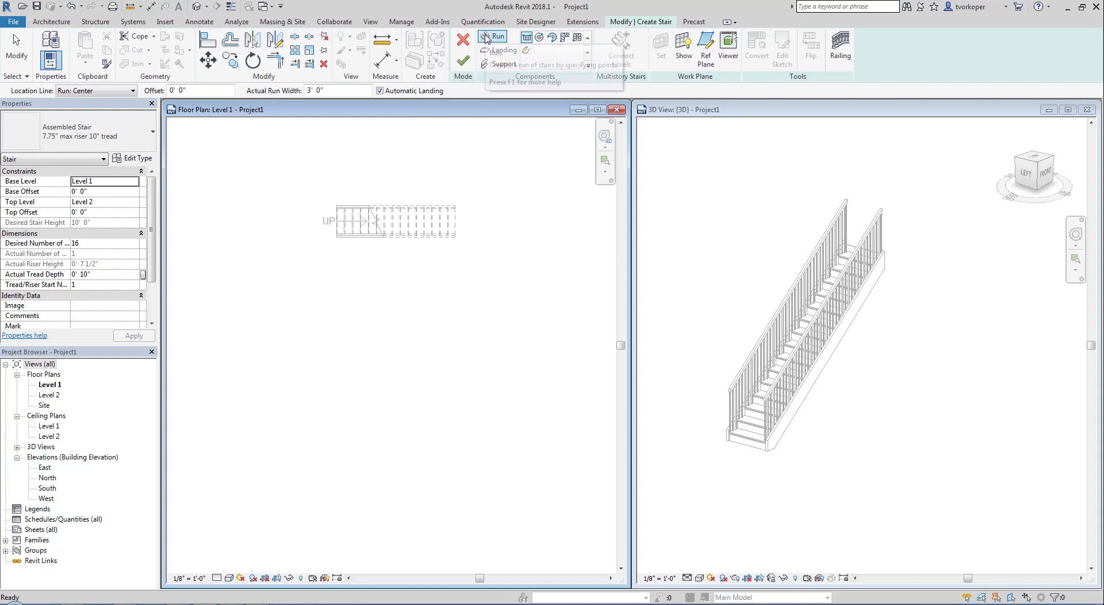
click(337, 276)
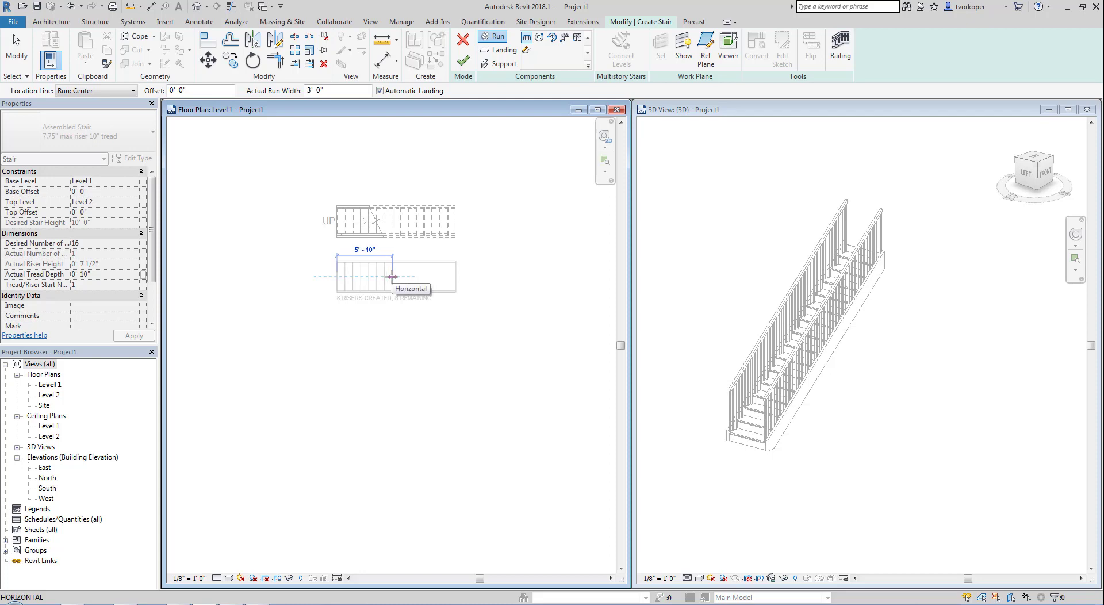
click(392, 276)
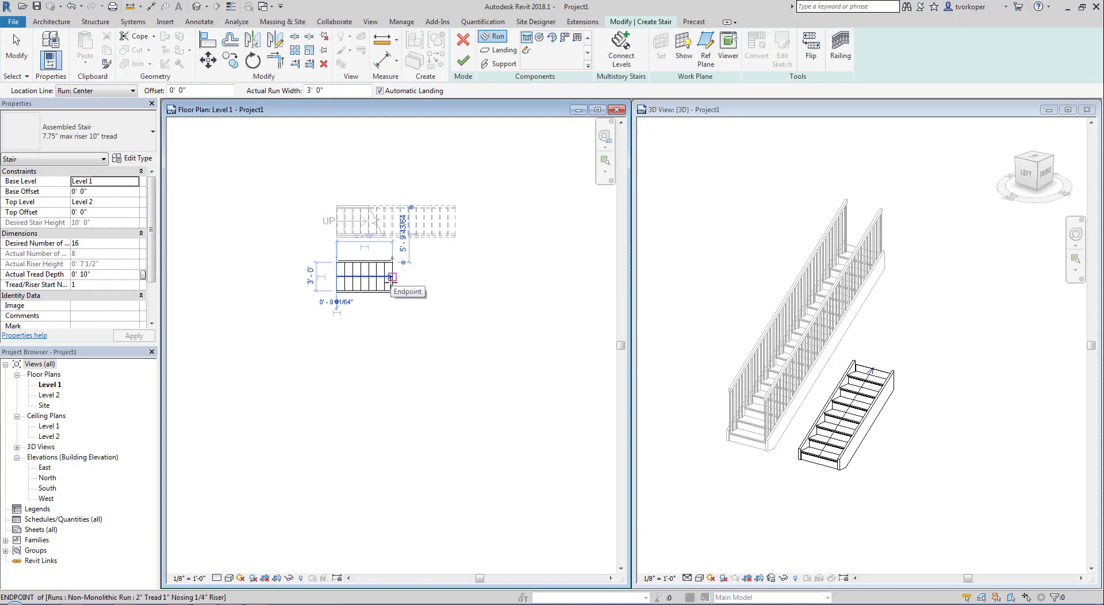
Step: Draw a parallel return run with the remaining 8 risers below the first run, joined by an automatic landing
scroll(347, 327, up, 5)
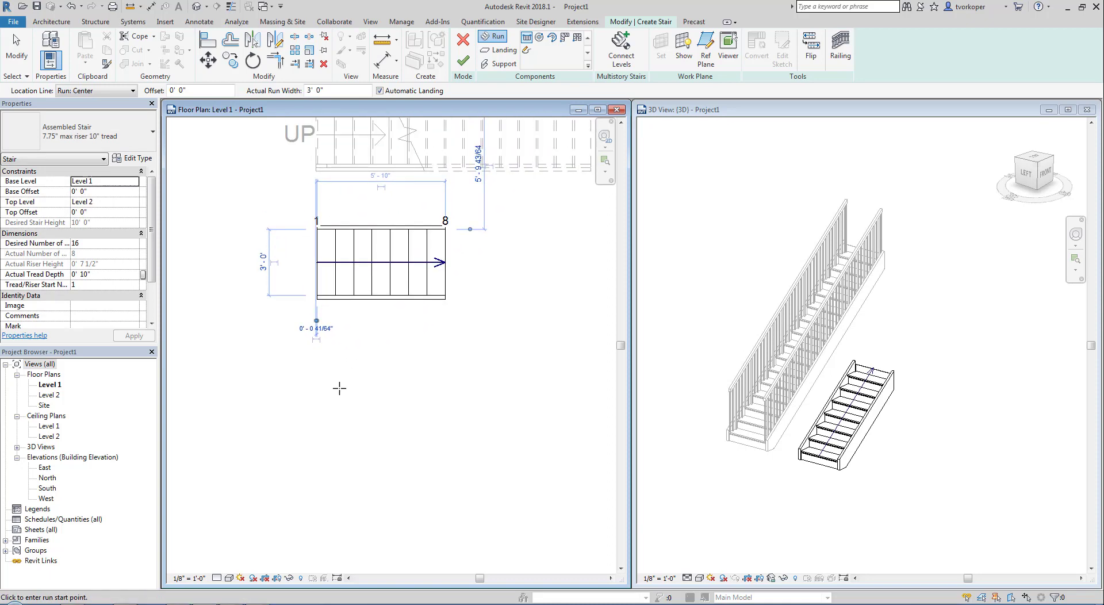
scroll(339, 388, down, 3)
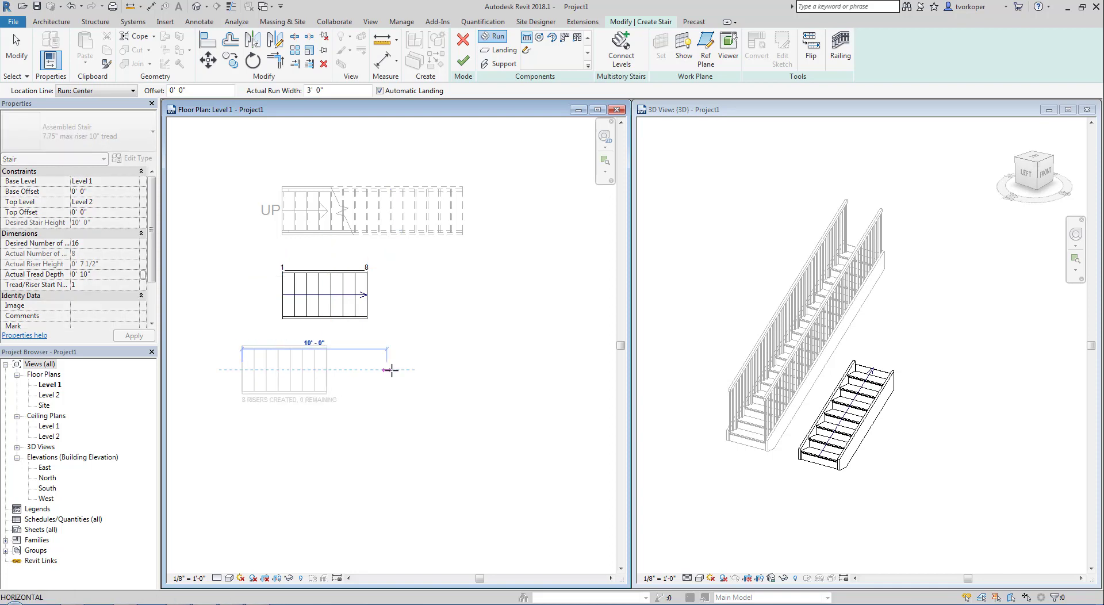
click(367, 357)
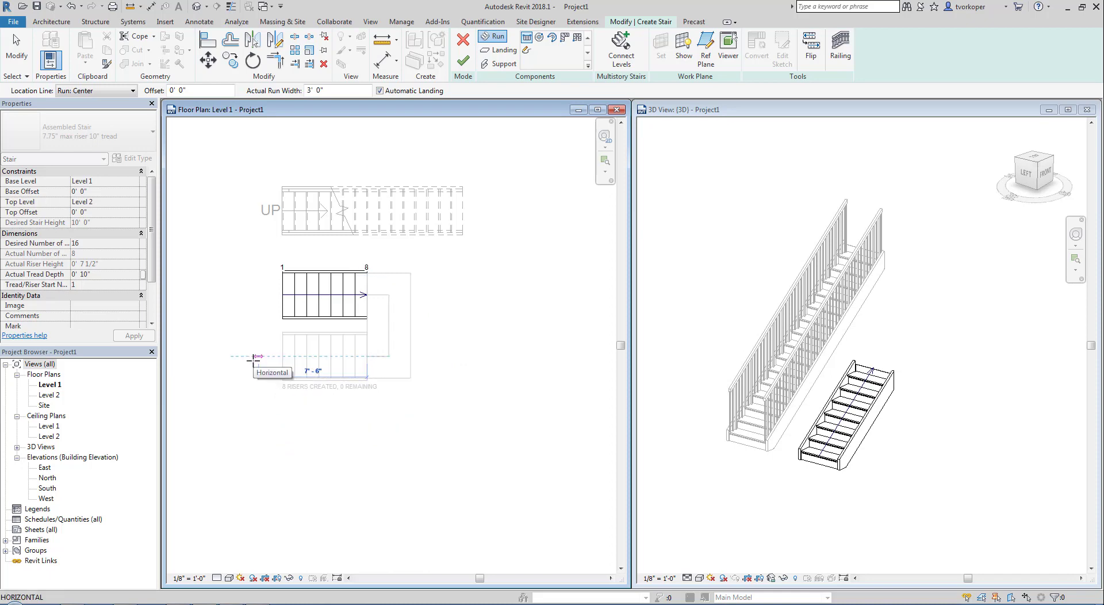
click(254, 358)
key(Escape)
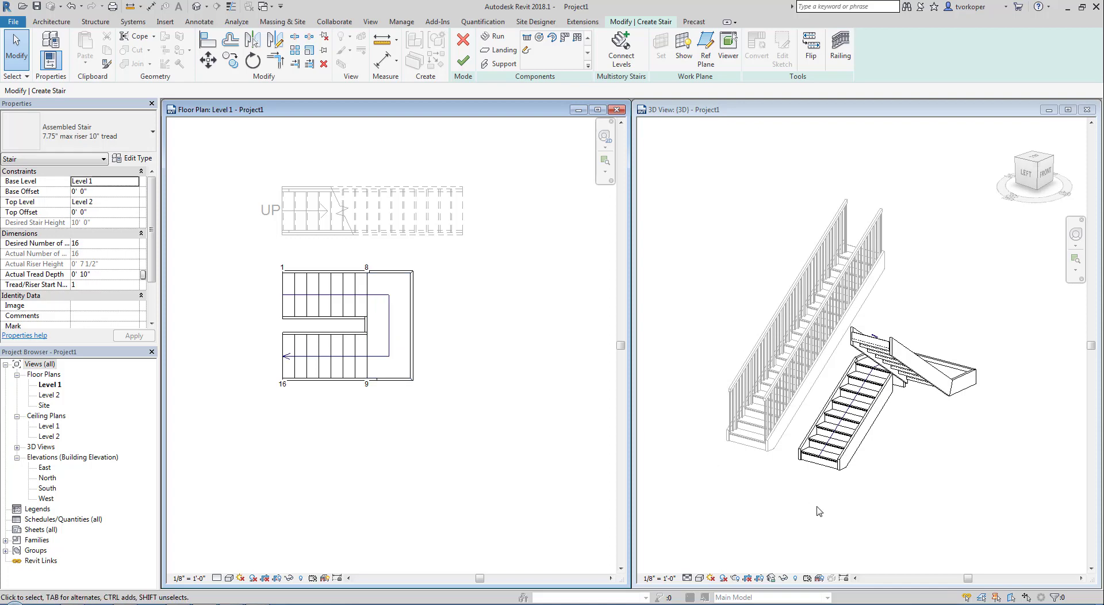
Step: Examine the U-shaped stair in 3D and select its two runs and landing individually in the Level 1 plan
click(986, 496)
shift+middle_drag(959, 491, 979, 452)
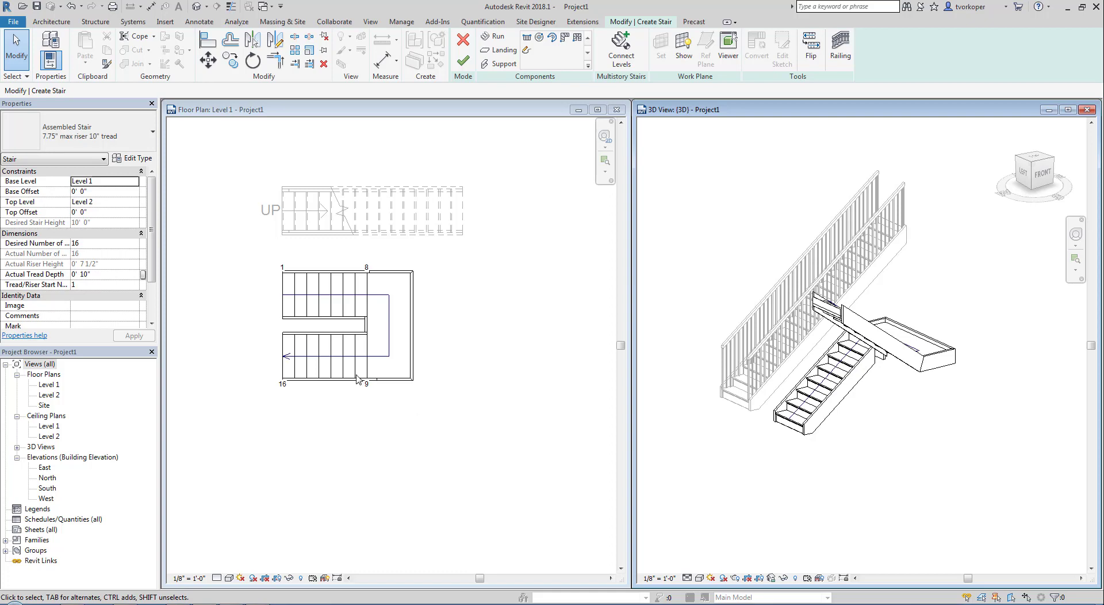
click(341, 370)
click(337, 368)
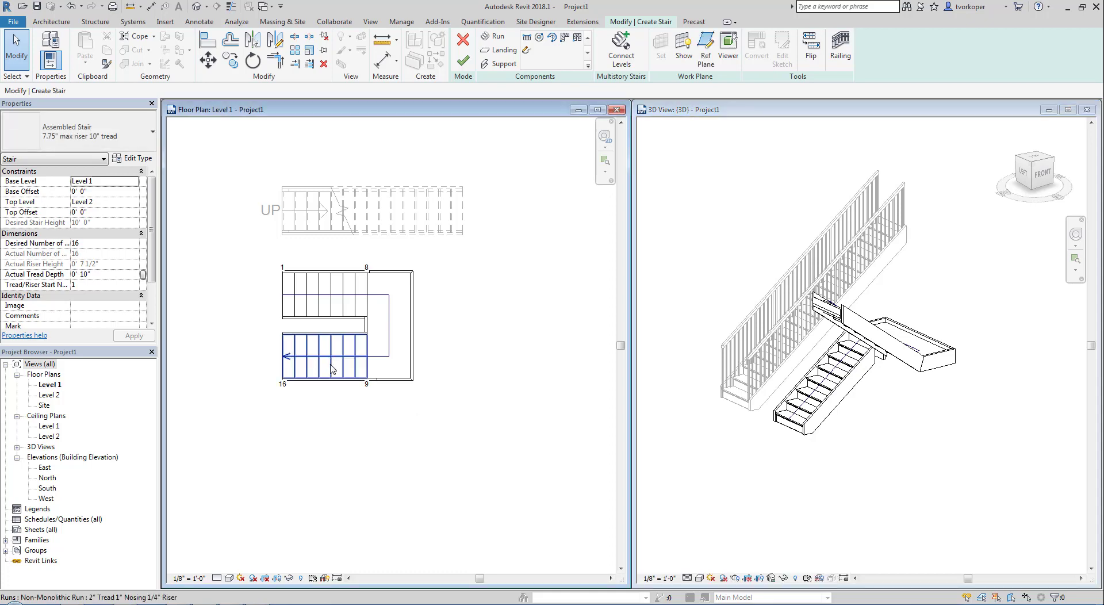
scroll(261, 351, up, 2)
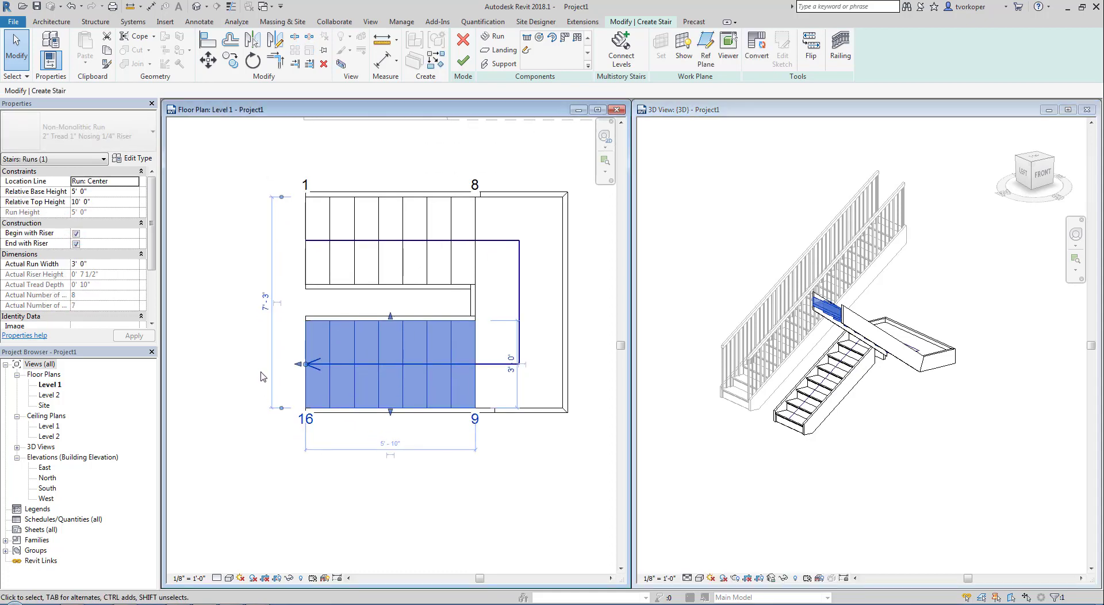
middle_drag(267, 379, 234, 389)
click(344, 263)
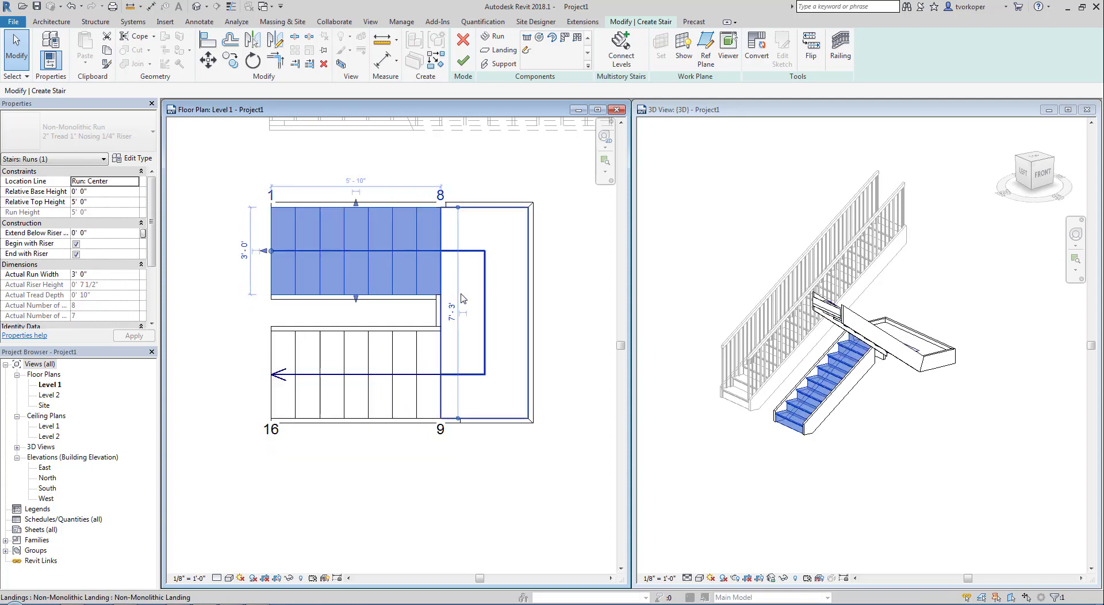
click(490, 279)
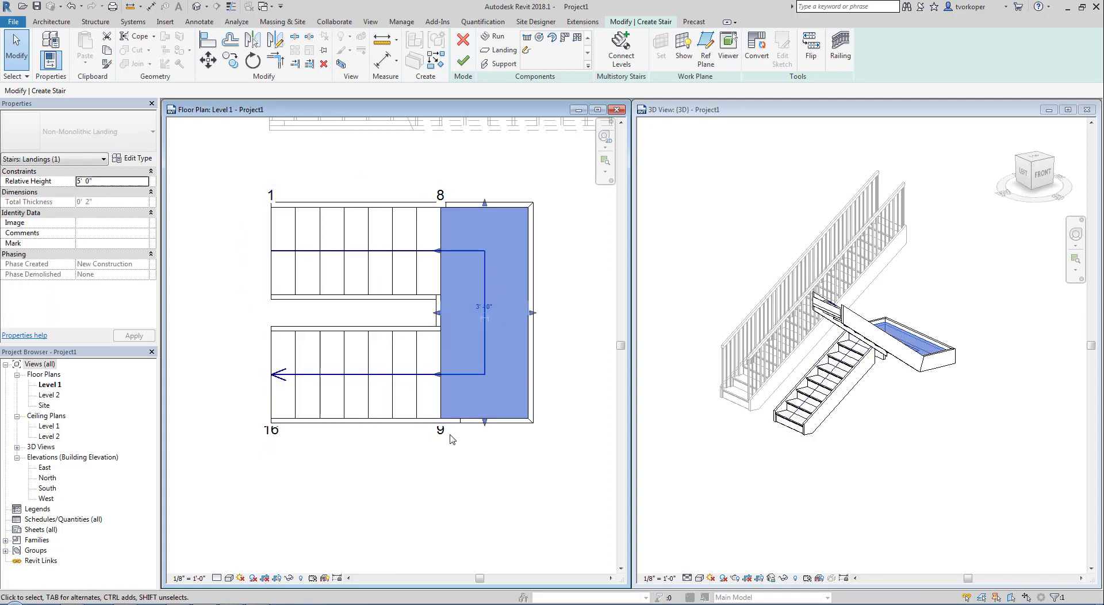
Step: Widen the U-shaped stair's return run outward to 6'-0" in the Level 1 plan
click(367, 406)
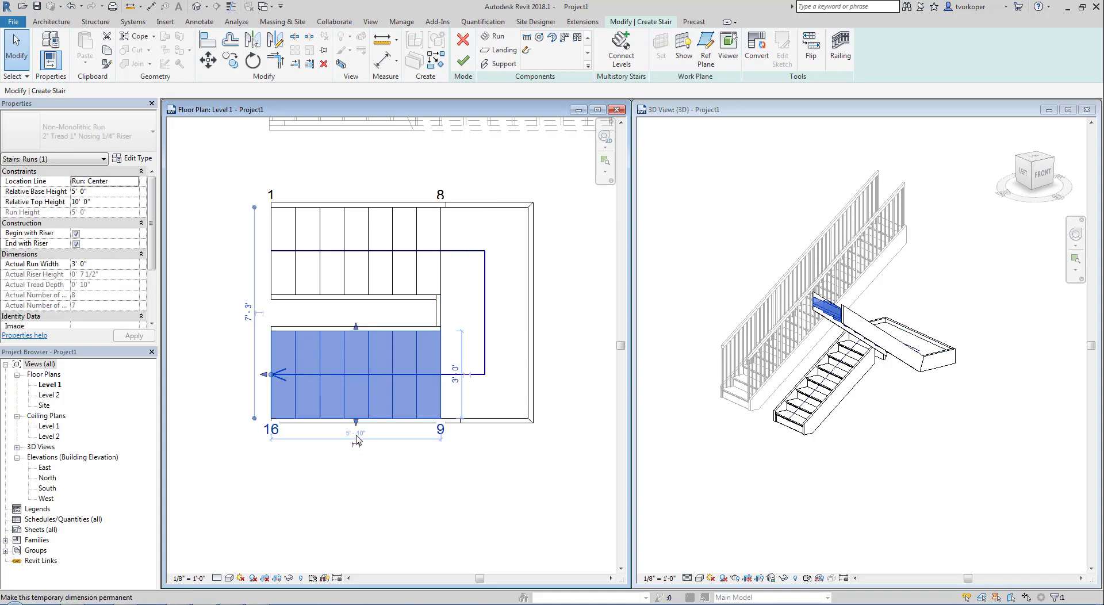
drag(356, 424, 356, 510)
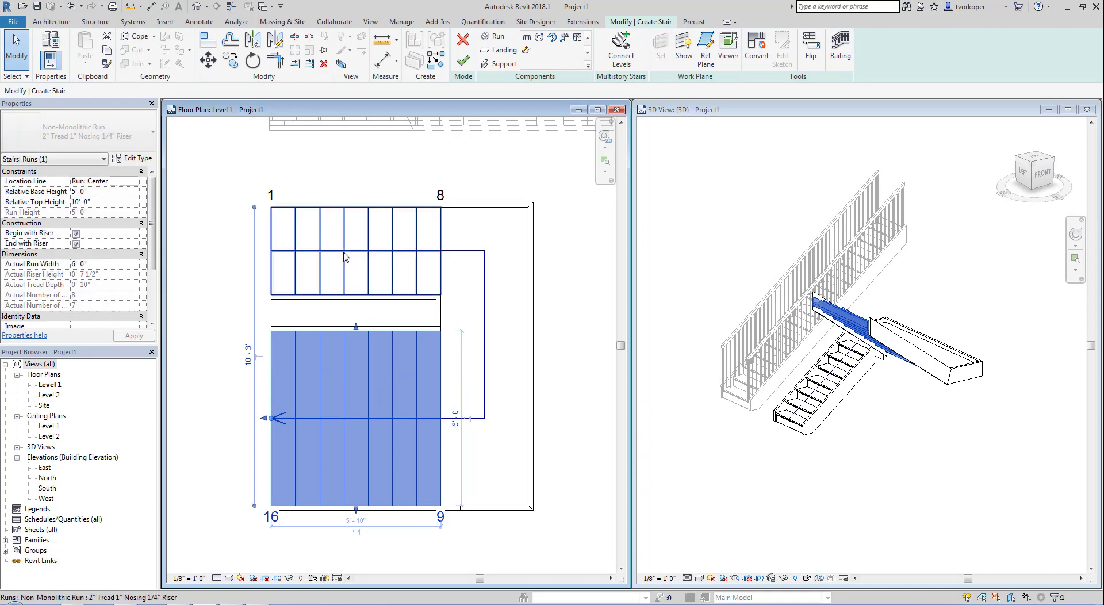
Step: Try widening the U-shaped stair's first run outward to about 4'-2" and undo that change
click(356, 231)
drag(356, 205, 356, 170)
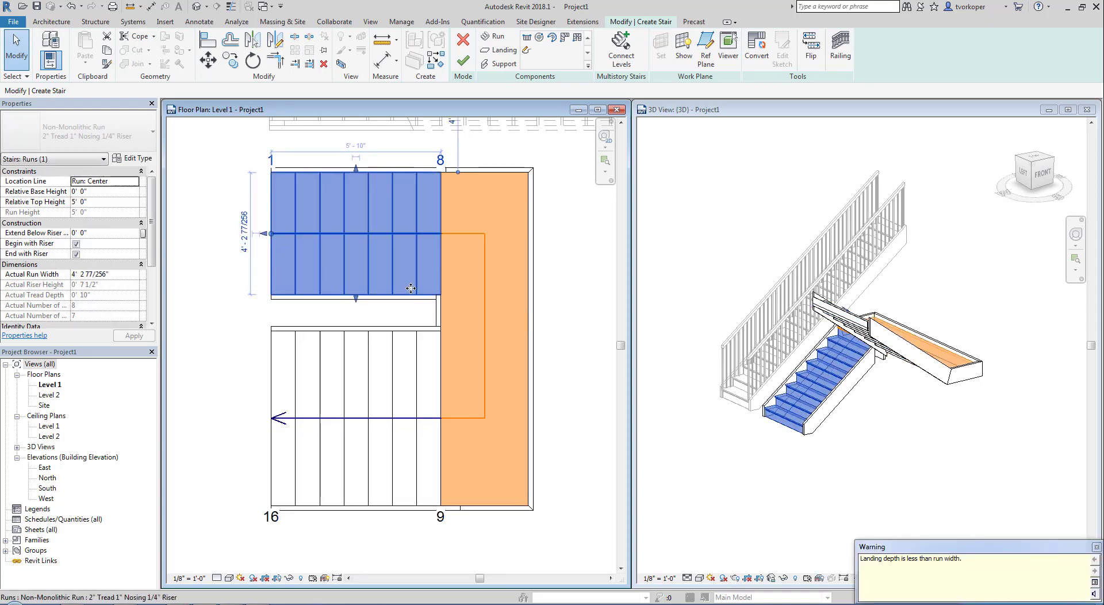
click(75, 8)
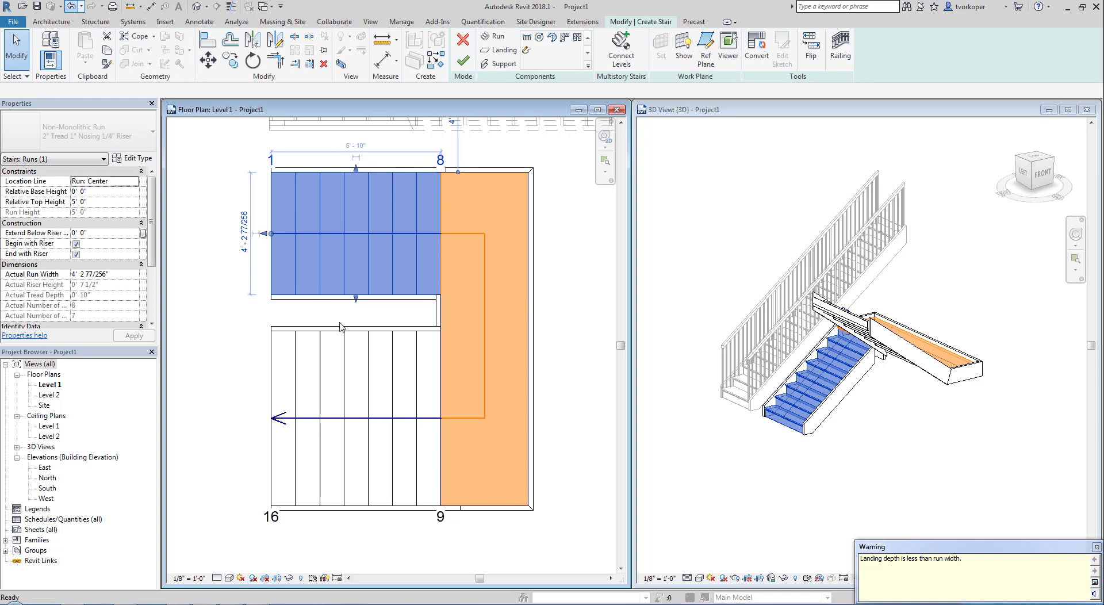
Step: Finish the U-shaped stair and inspect it with its railings in the 3D view
click(463, 60)
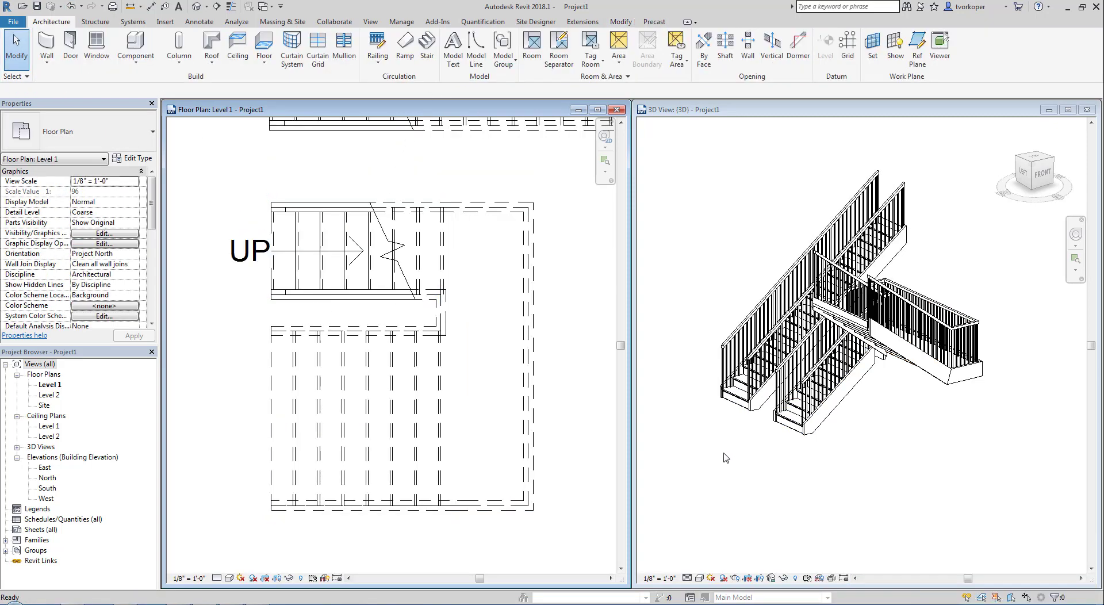
click(734, 461)
scroll(744, 461, down, 2)
shift+middle_drag(781, 464, 737, 485)
key(z)
key(f)
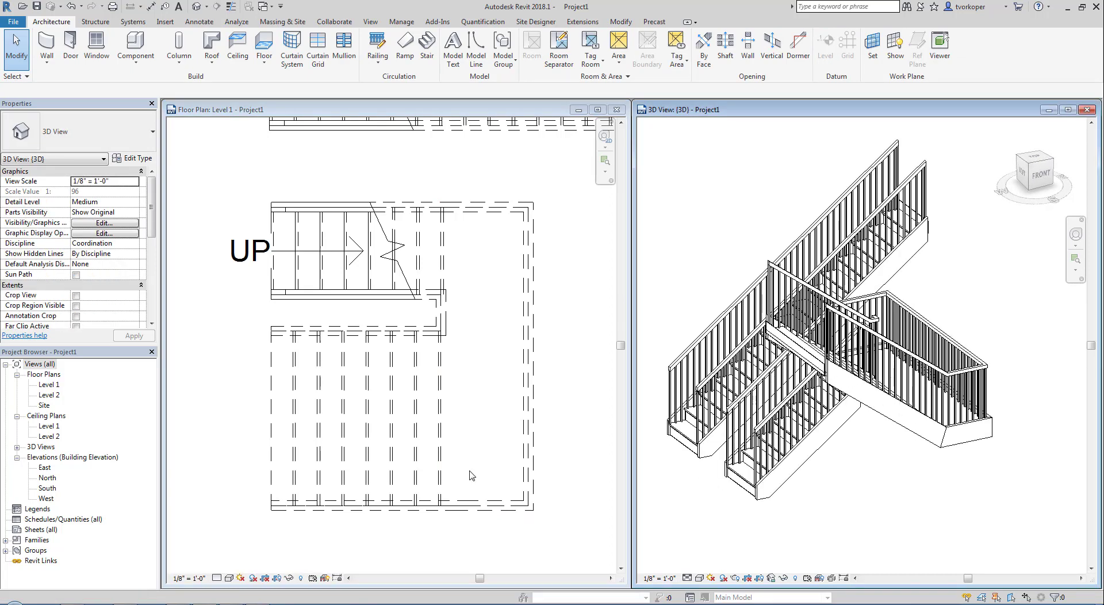
Step: Start a third stair in the Level 1 plan and place a 3'-0" wide full-step spiral run with a 3'-6" radius, northeast of the existing stairs
click(254, 323)
key(z)
key(f)
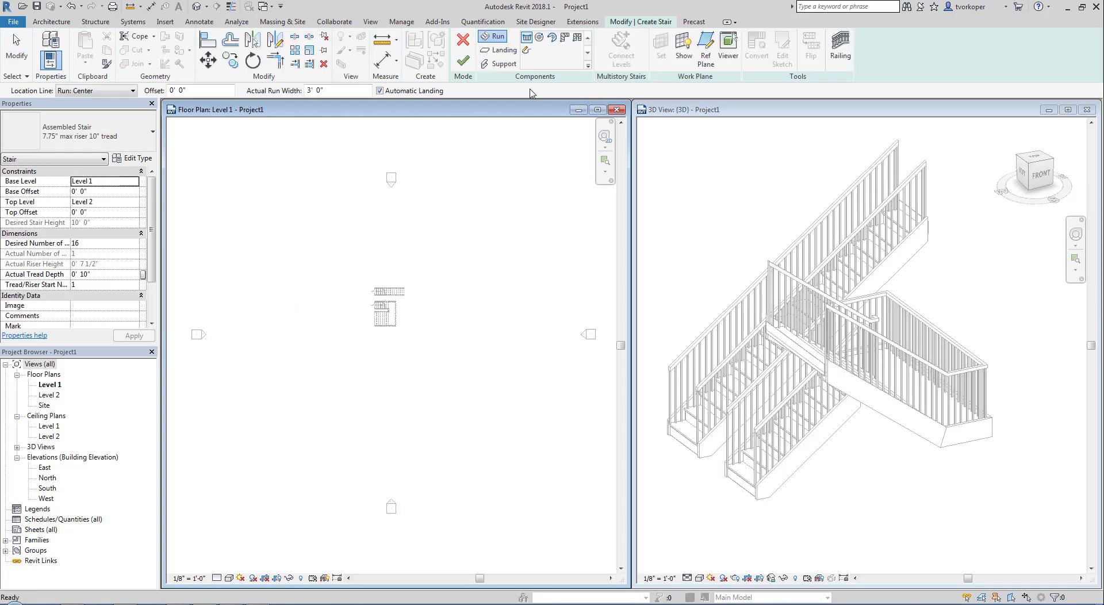
click(540, 38)
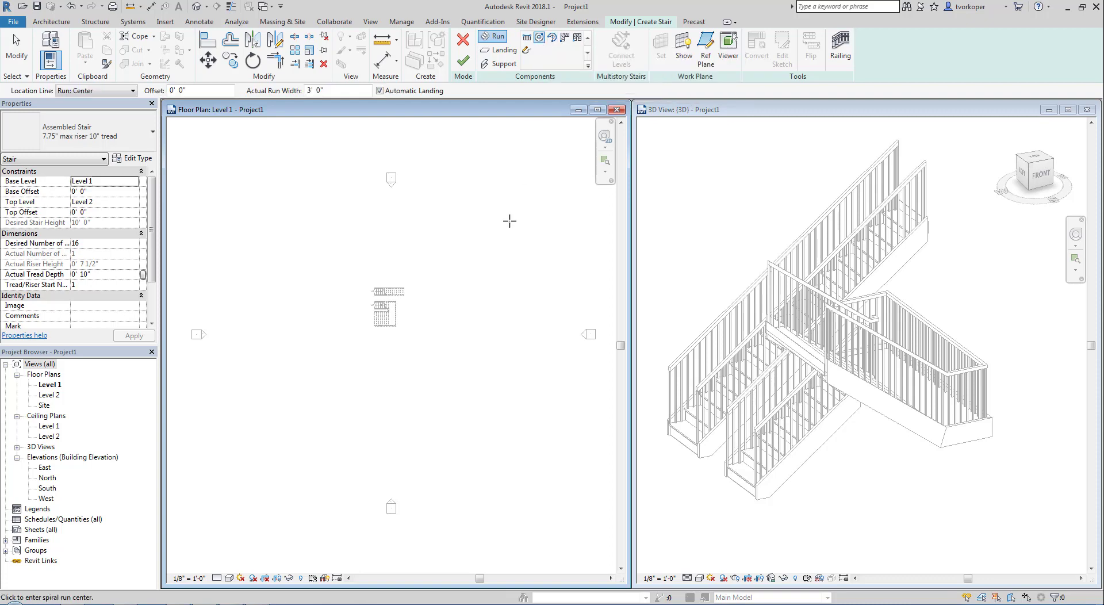
click(477, 248)
scroll(476, 246, up, 5)
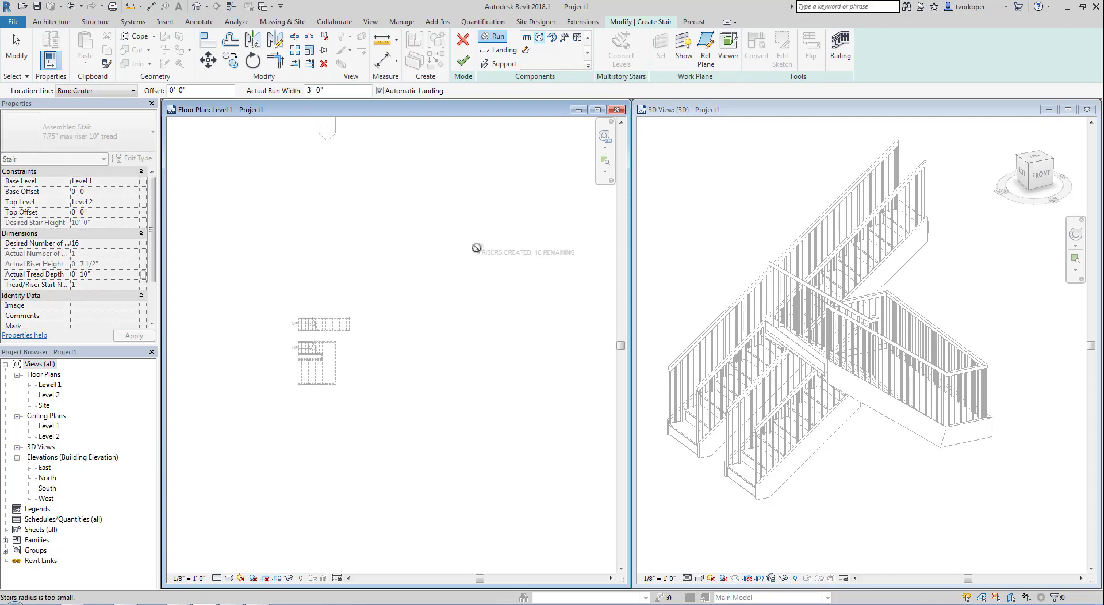
middle_drag(472, 271, 429, 277)
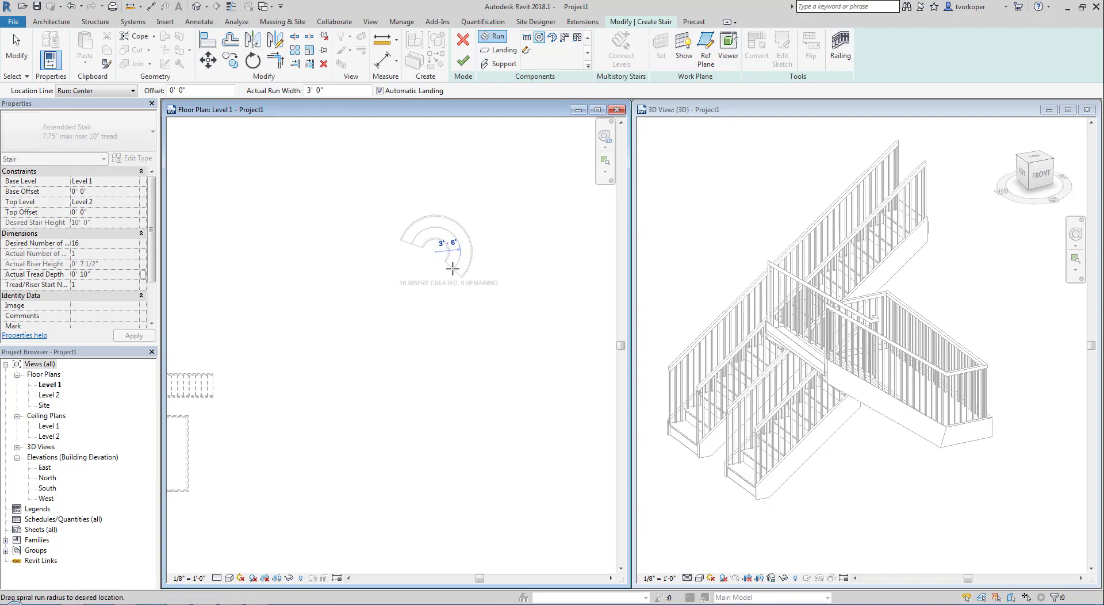
click(453, 269)
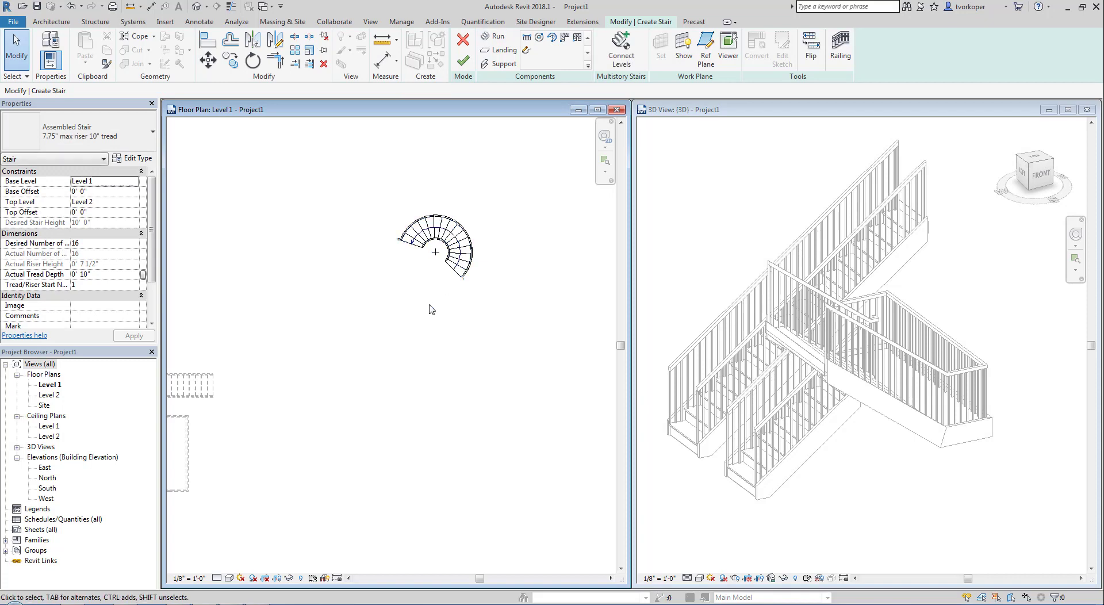
Step: Finish the full-step spiral stair and inspect it in the 3D view
click(463, 61)
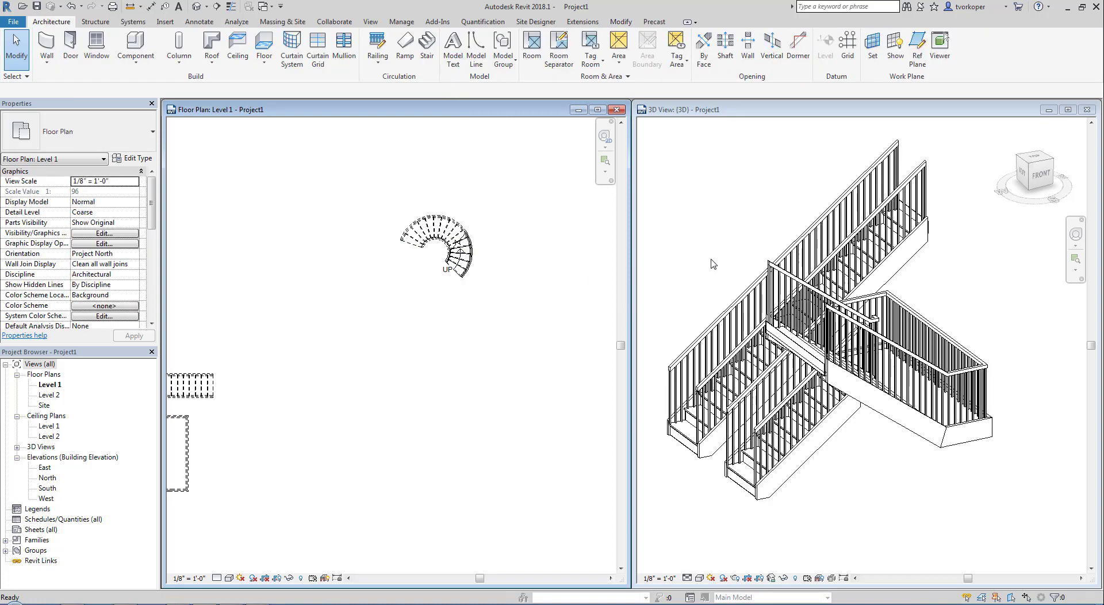
click(714, 264)
scroll(713, 263, down, 5)
shift+middle_drag(847, 266, 937, 228)
scroll(937, 228, up, 5)
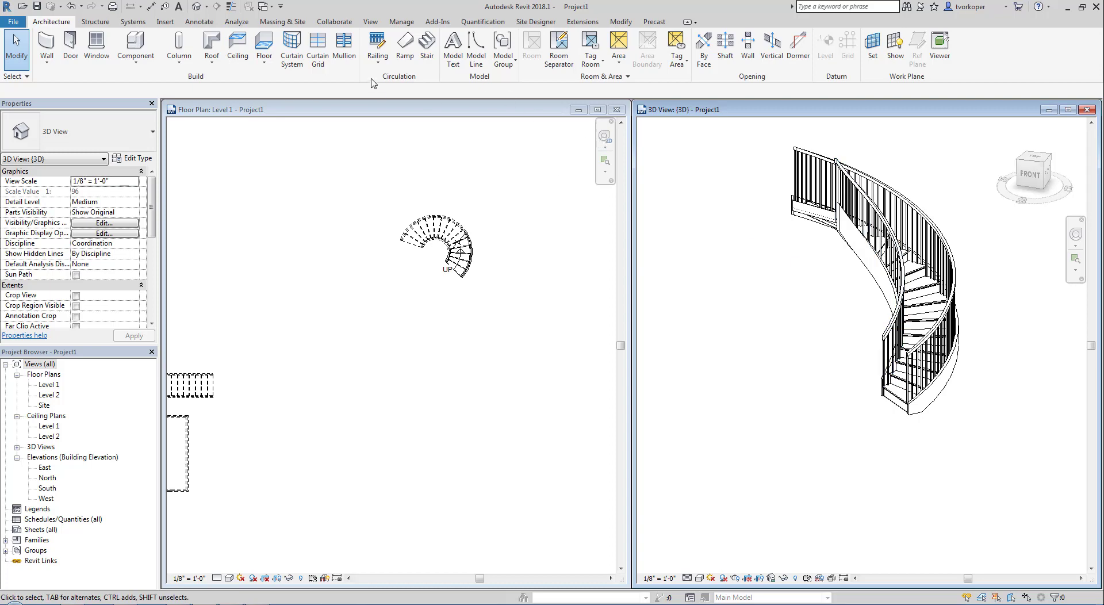
Step: Start another stair and draw a center-ends spiral run with a 3'-0" radius and all 16 risers below the first spiral
click(427, 45)
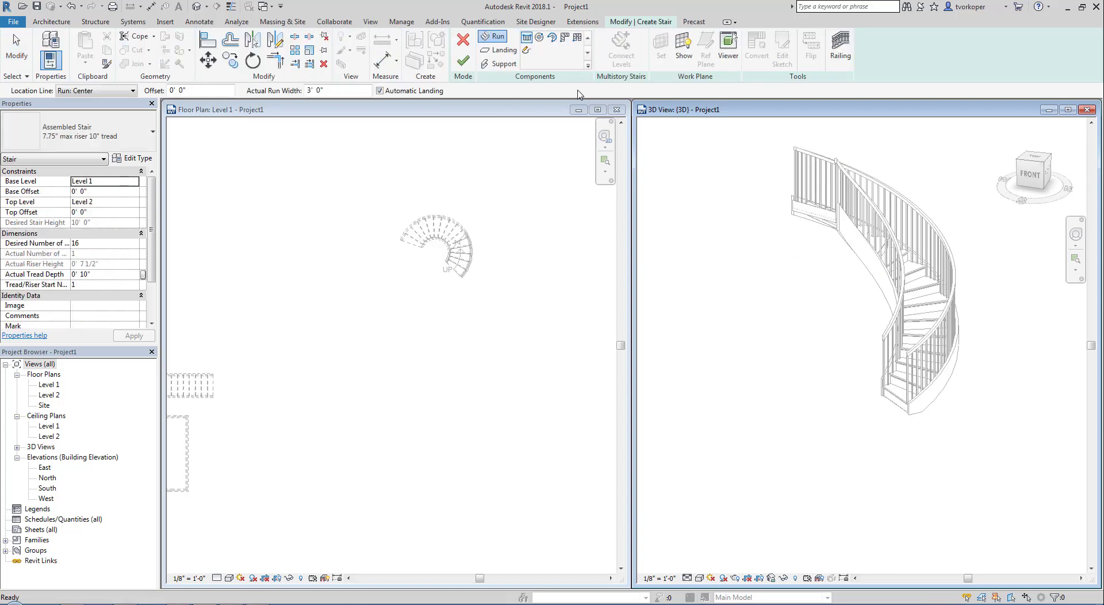
click(553, 37)
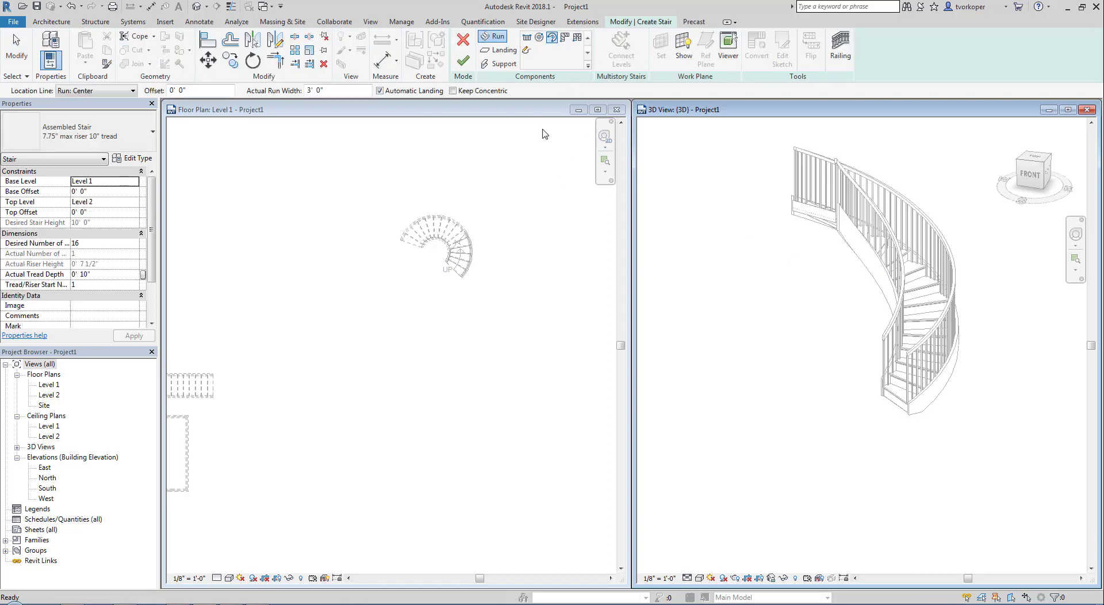
click(415, 421)
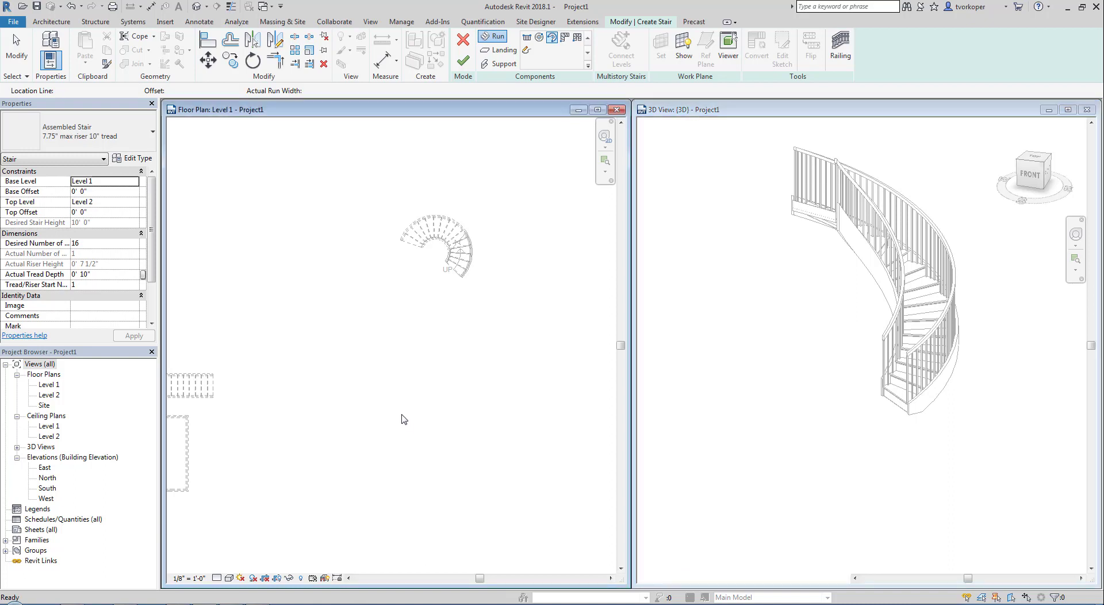
click(388, 385)
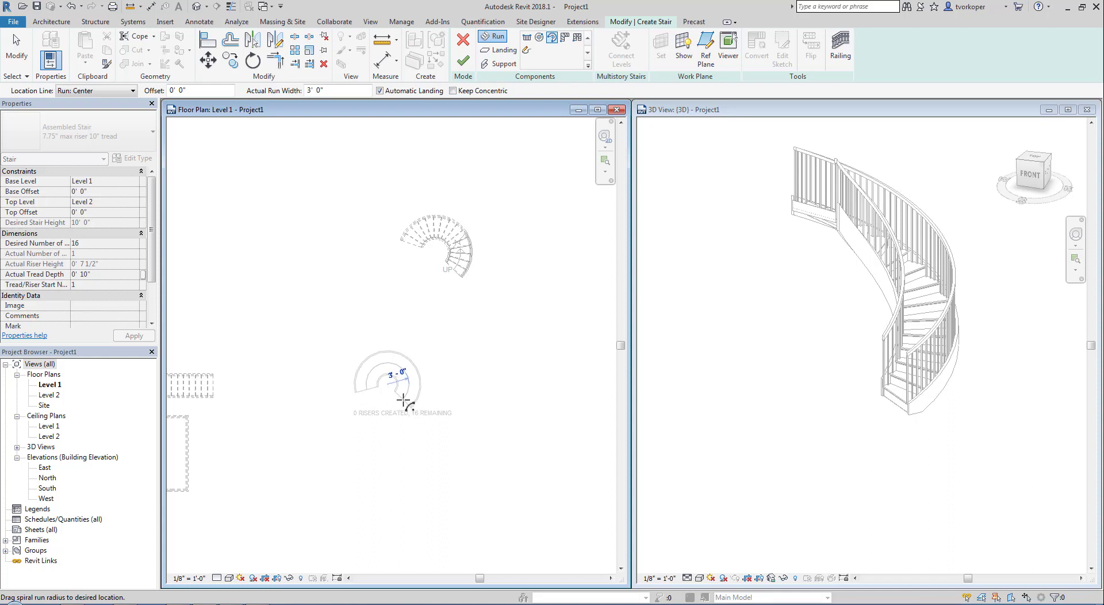
click(404, 401)
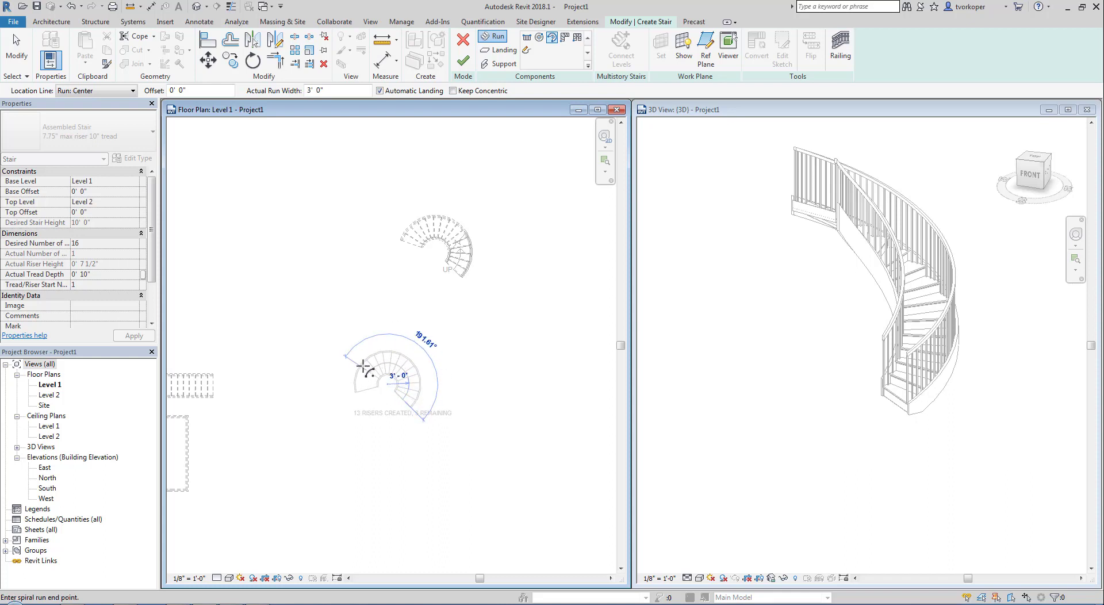
click(362, 405)
key(Escape)
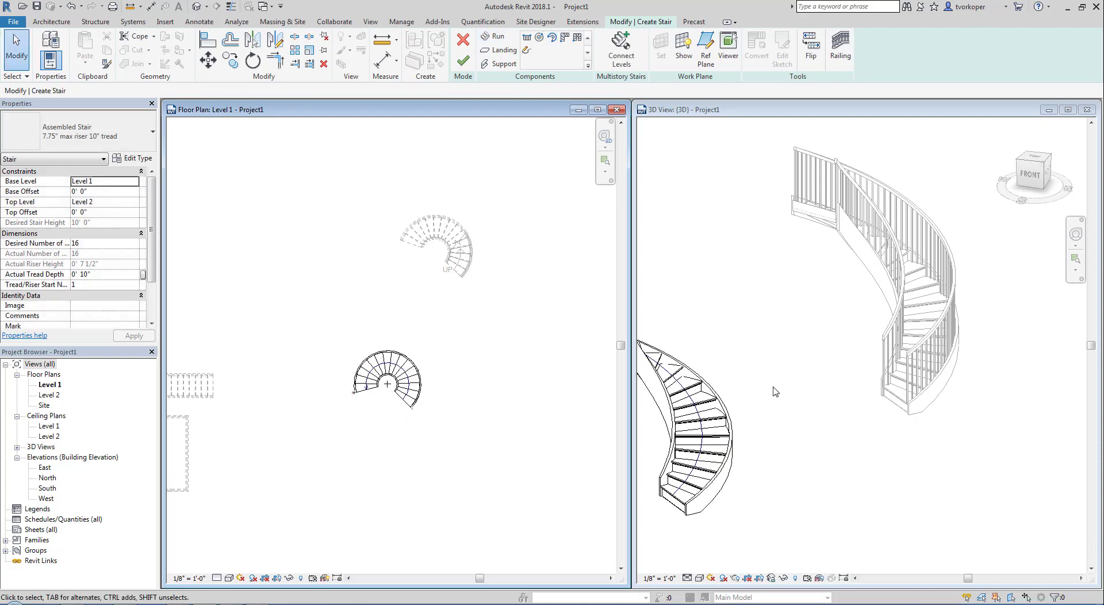
Step: Inspect the center-ends spiral run from another angle in the 3D view and finish the stair
click(795, 350)
scroll(795, 350, down, 2)
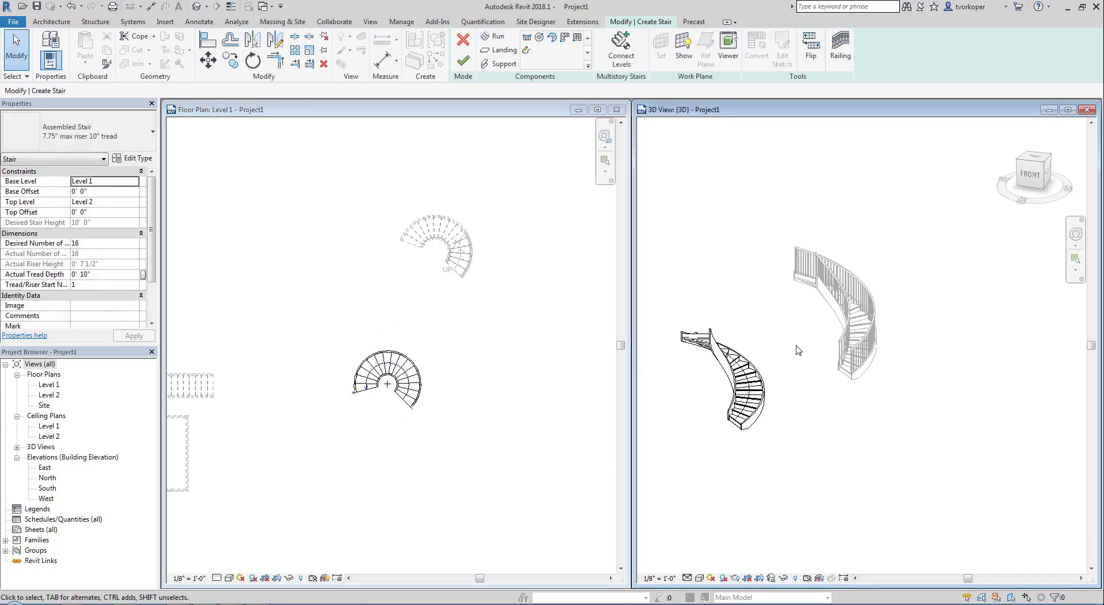
shift+middle_drag(796, 345, 699, 379)
click(463, 61)
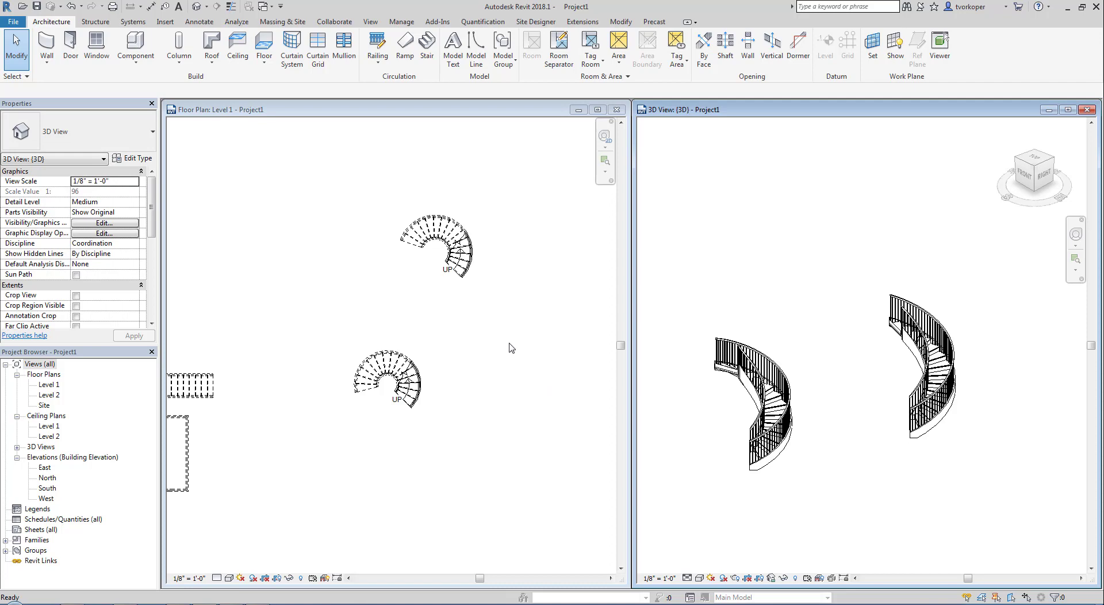
Step: Start a new stair and place a 3'-0" wide L-shaped winder run east of the second spiral in the Level 1 plan
click(428, 45)
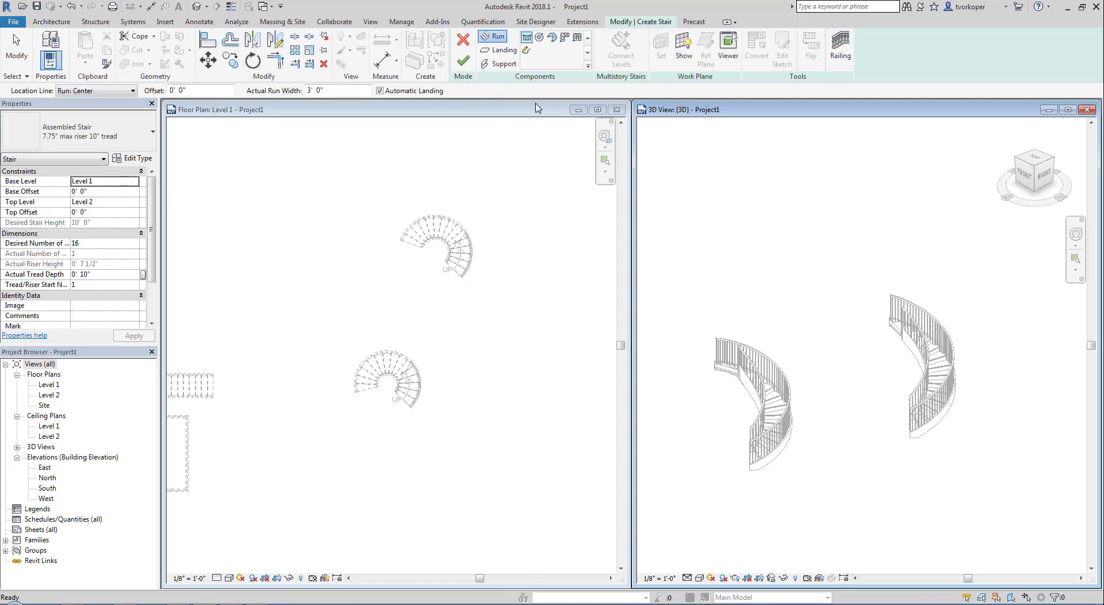
click(564, 38)
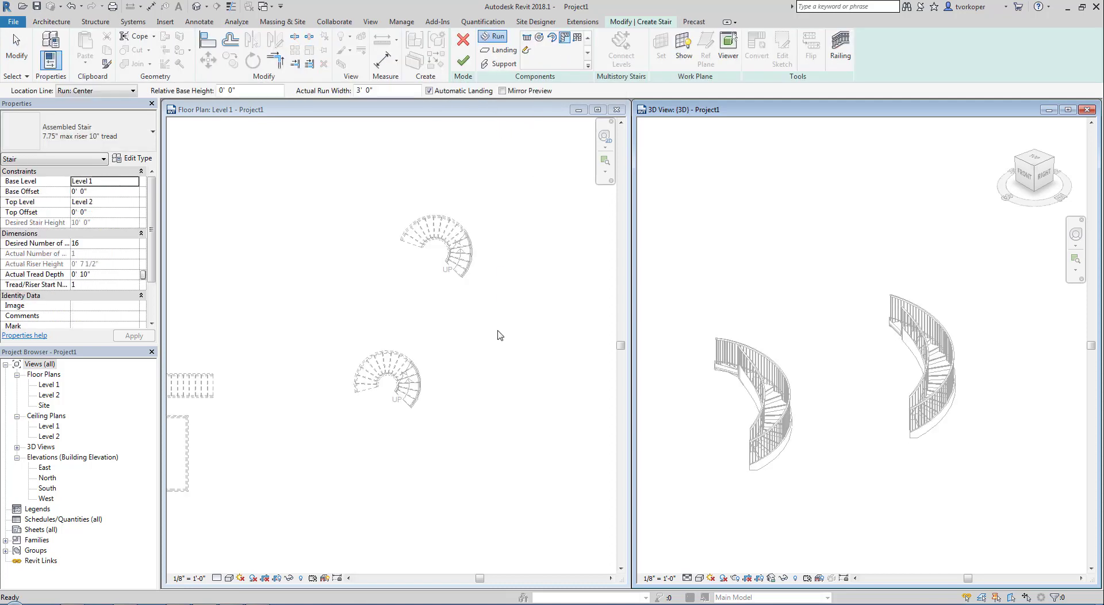
click(498, 339)
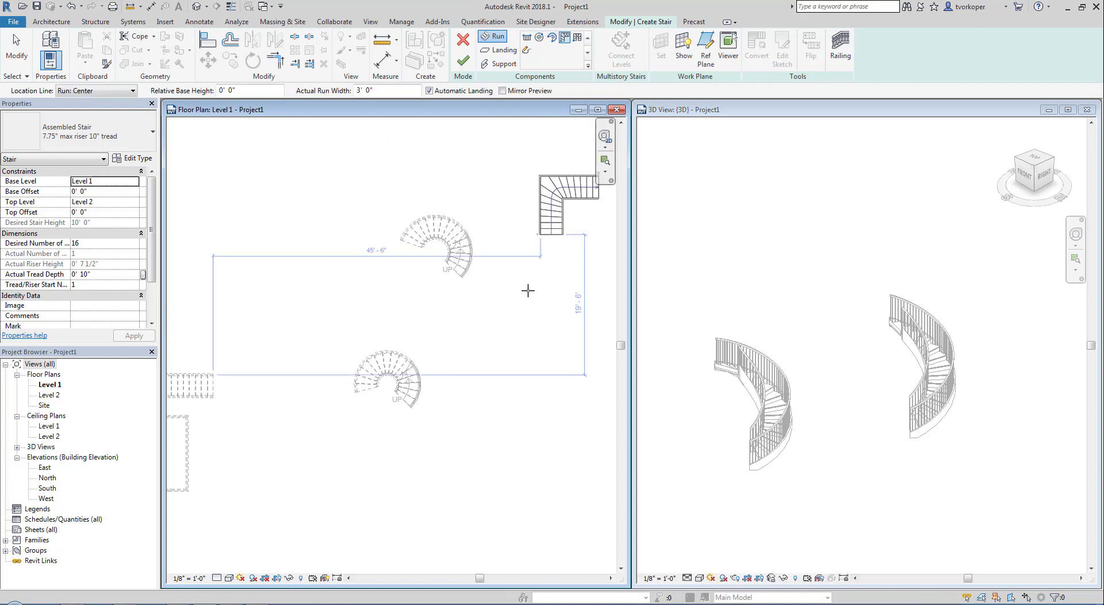
click(491, 374)
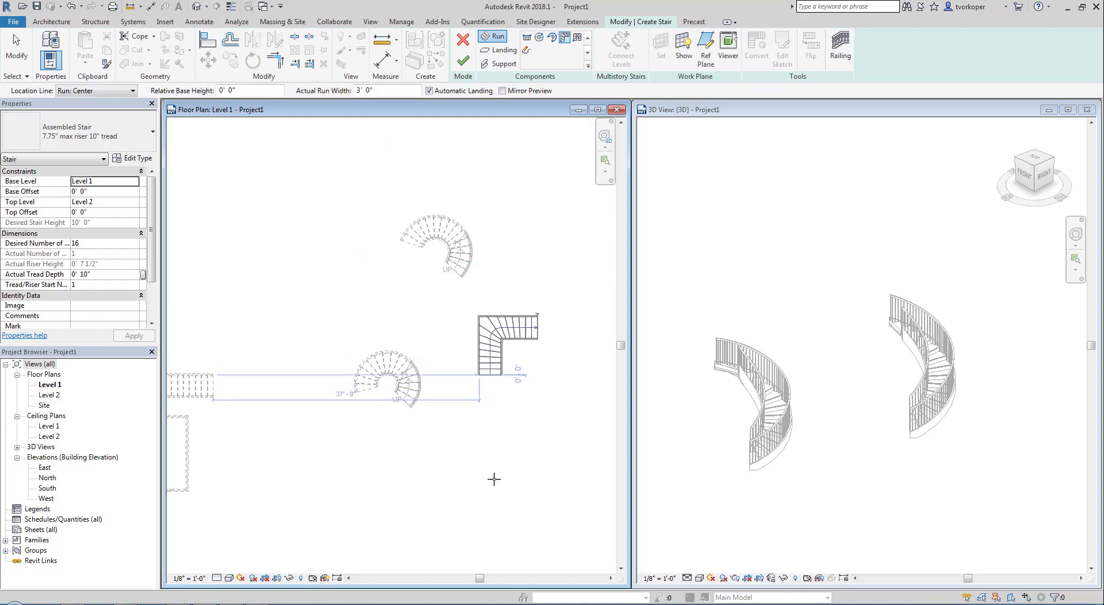
key(Escape)
Step: Widen the L-shaped winder run outward to about 4'-8"
scroll(500, 363, up, 3)
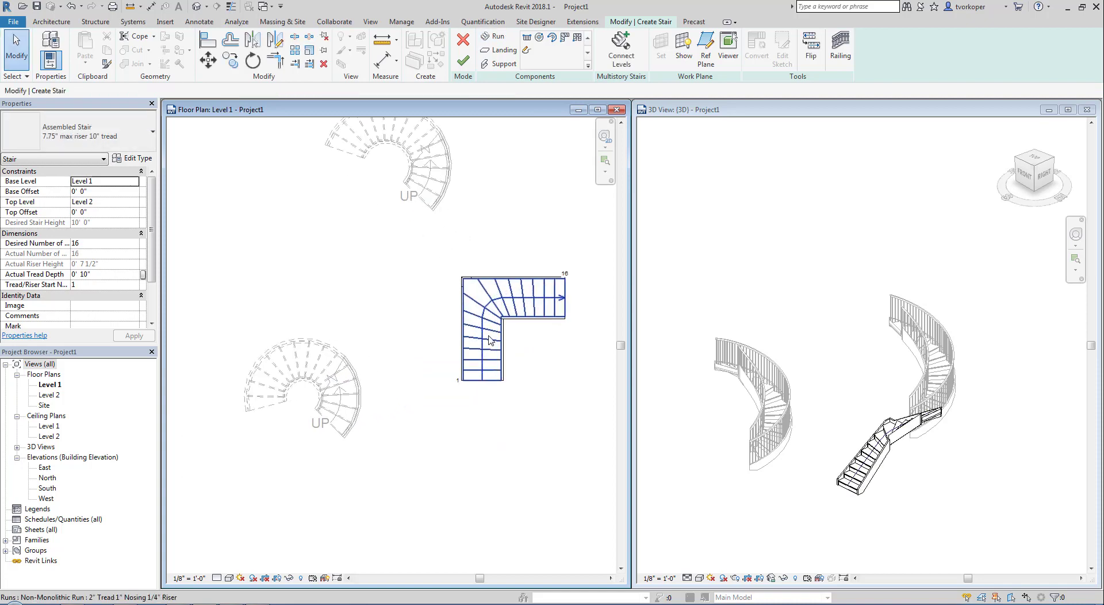
click(493, 341)
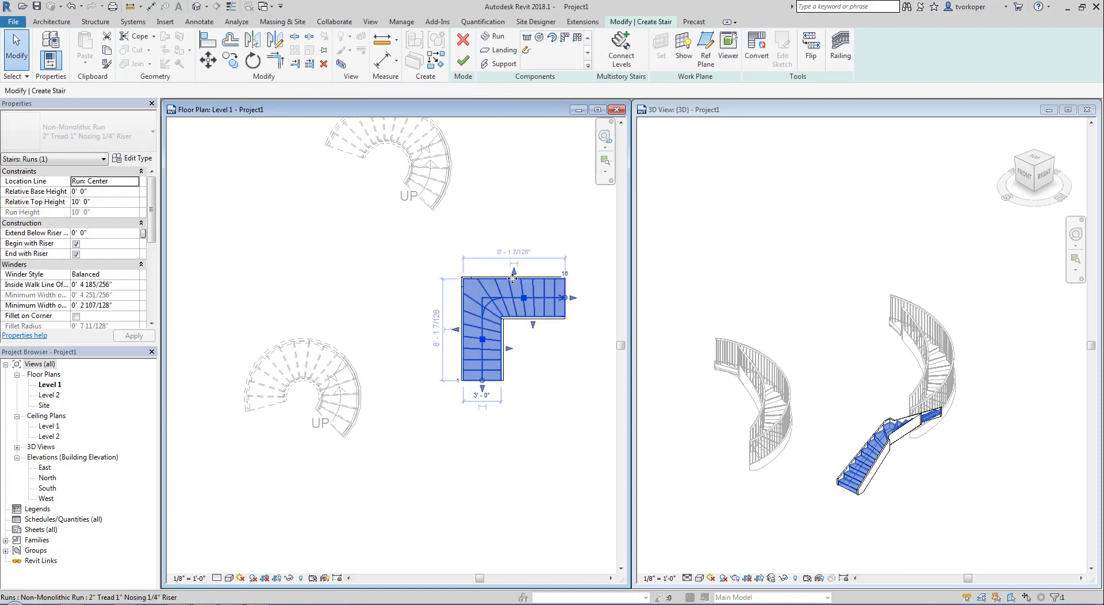
drag(515, 278, 514, 256)
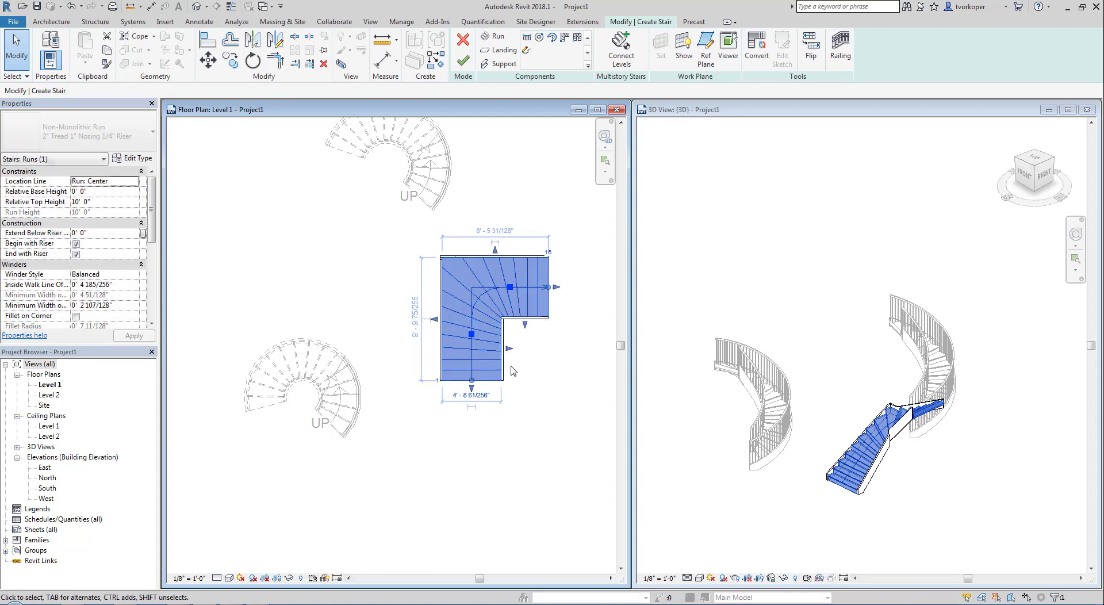
click(483, 427)
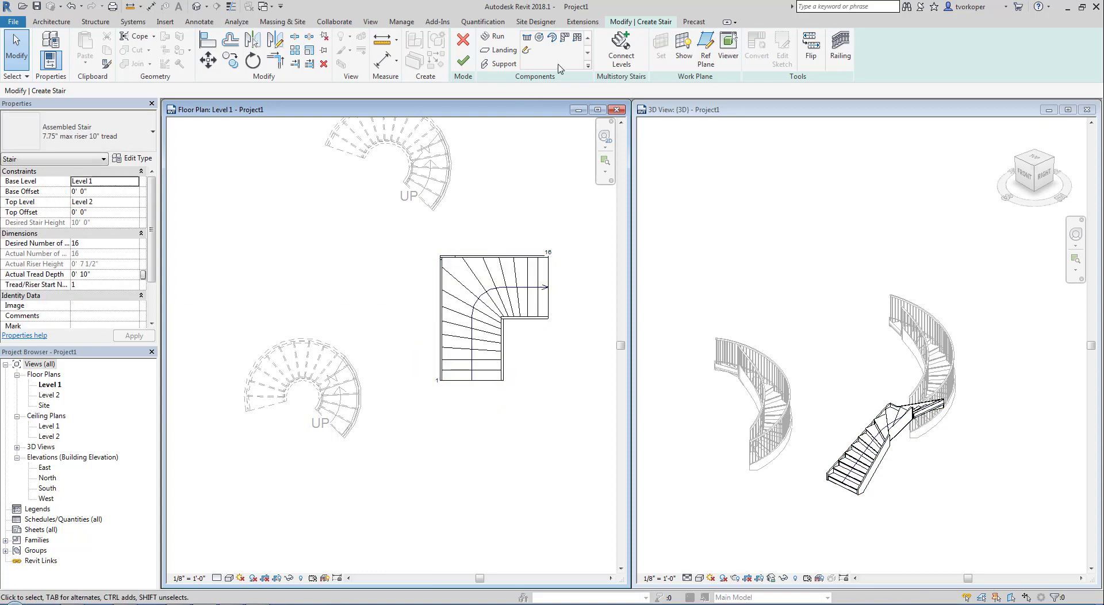
Step: Place a 3'-0" wide U-shaped winder run west of the upper spiral in the Level 1 plan and finish the stair
click(577, 38)
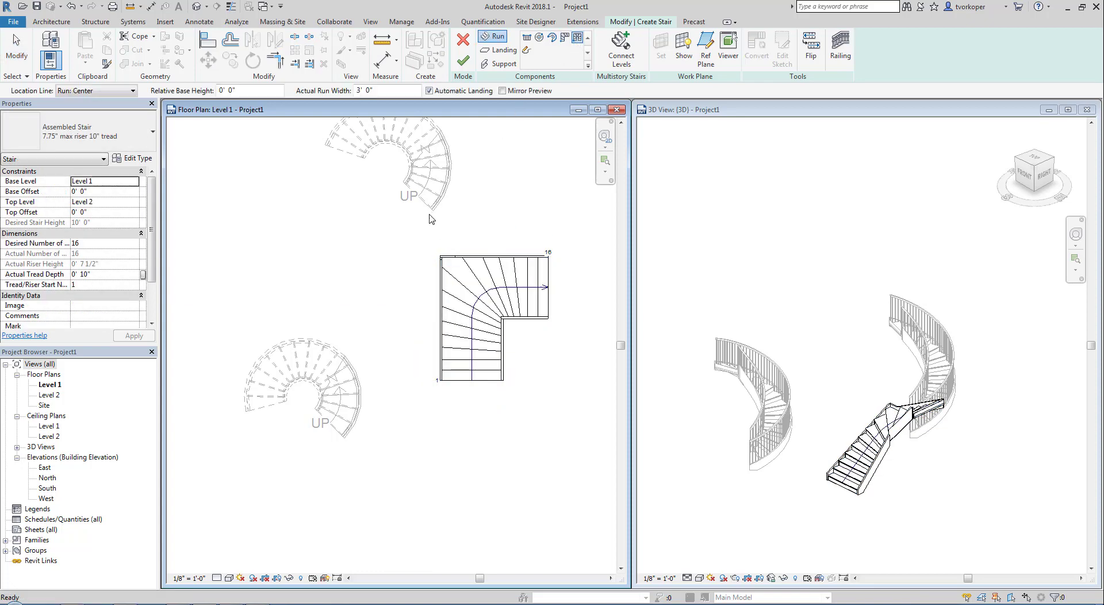
click(281, 236)
key(Escape)
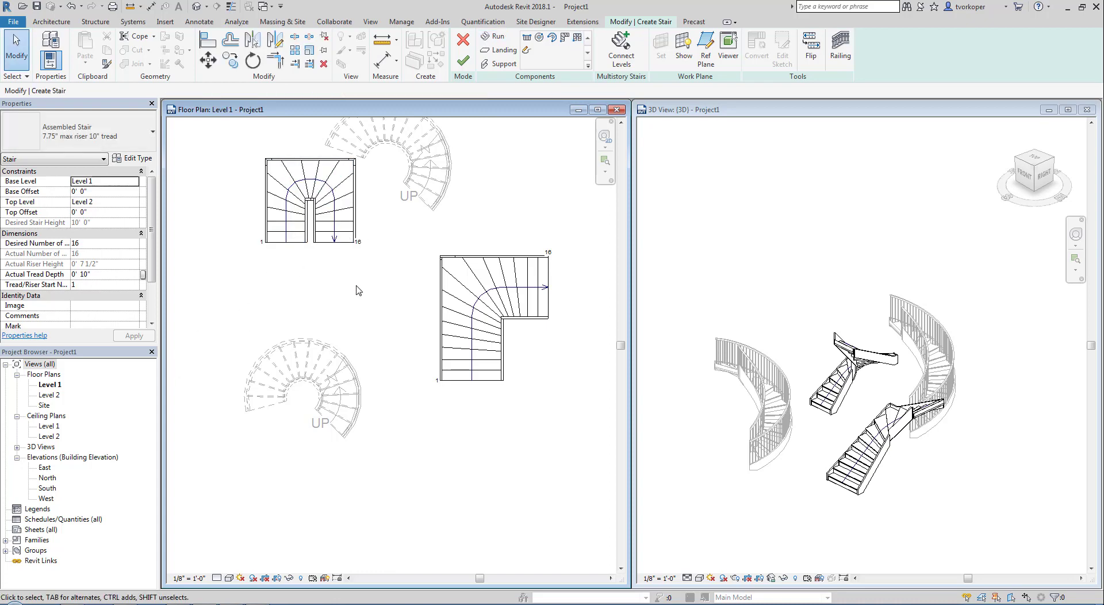
click(463, 60)
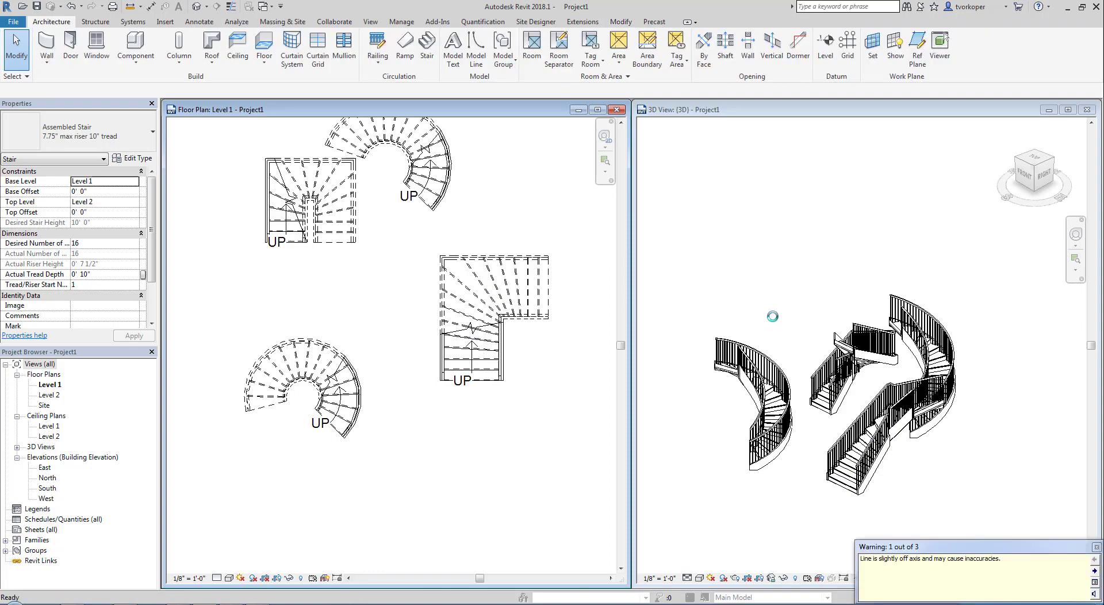
click(1096, 547)
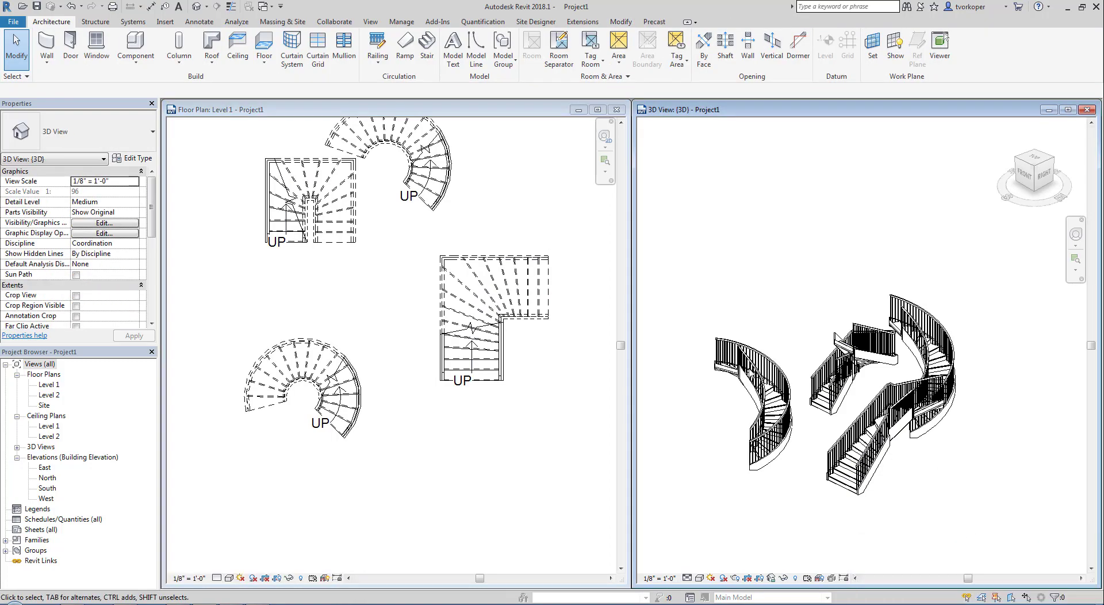
mouse_move(741, 323)
shift+middle_down()
mouse_move(774, 331)
mouse_move(893, 283)
mouse_move(733, 340)
shift+middle_up()
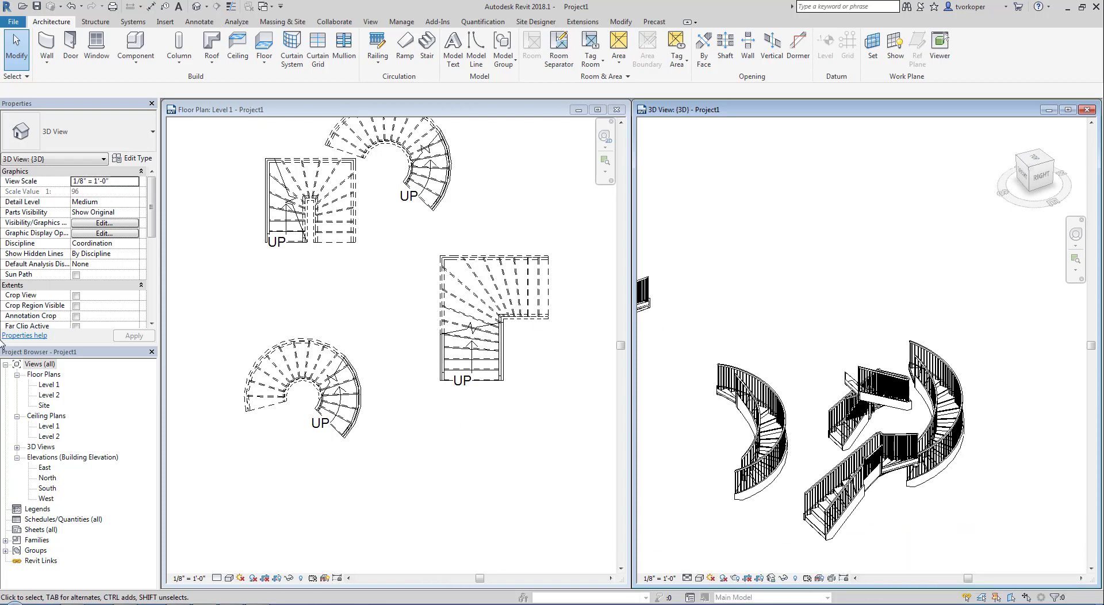
Step: Delete all the stairs in the Level 1 plan, keeping the elevation markers
click(394, 471)
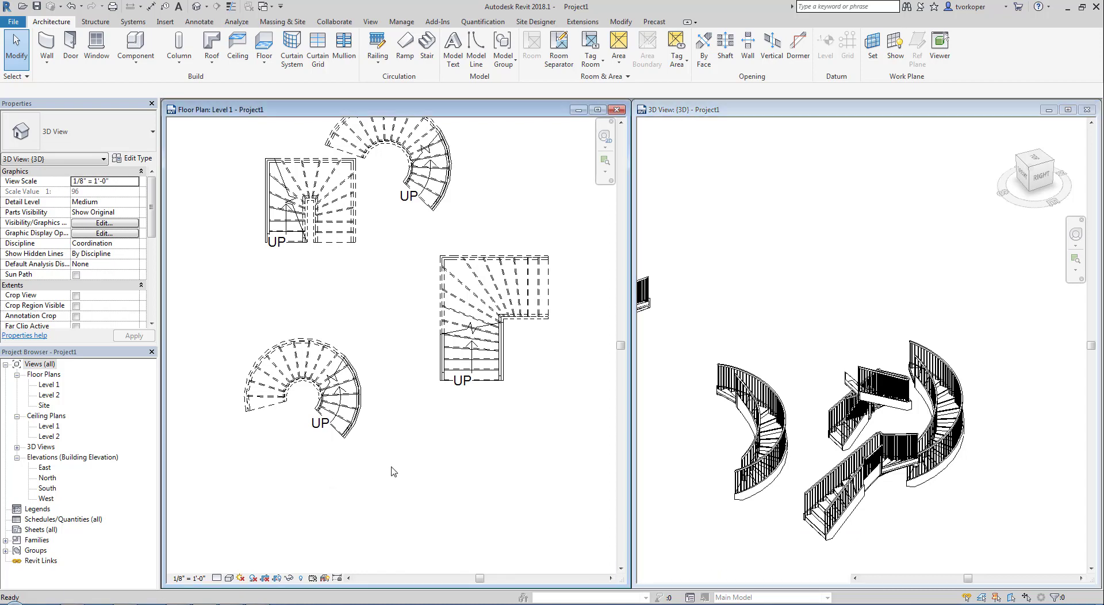
scroll(393, 471, down, 3)
mouse_move(389, 471)
middle_down()
mouse_move(471, 434)
mouse_move(460, 424)
middle_up()
scroll(387, 429, down, 2)
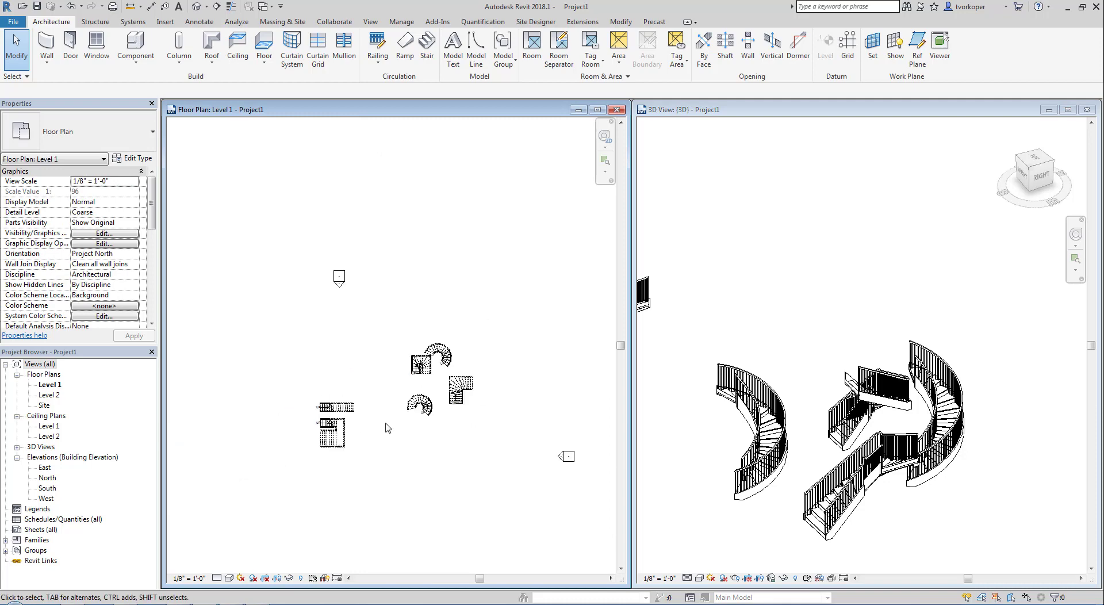
drag(292, 333, 518, 506)
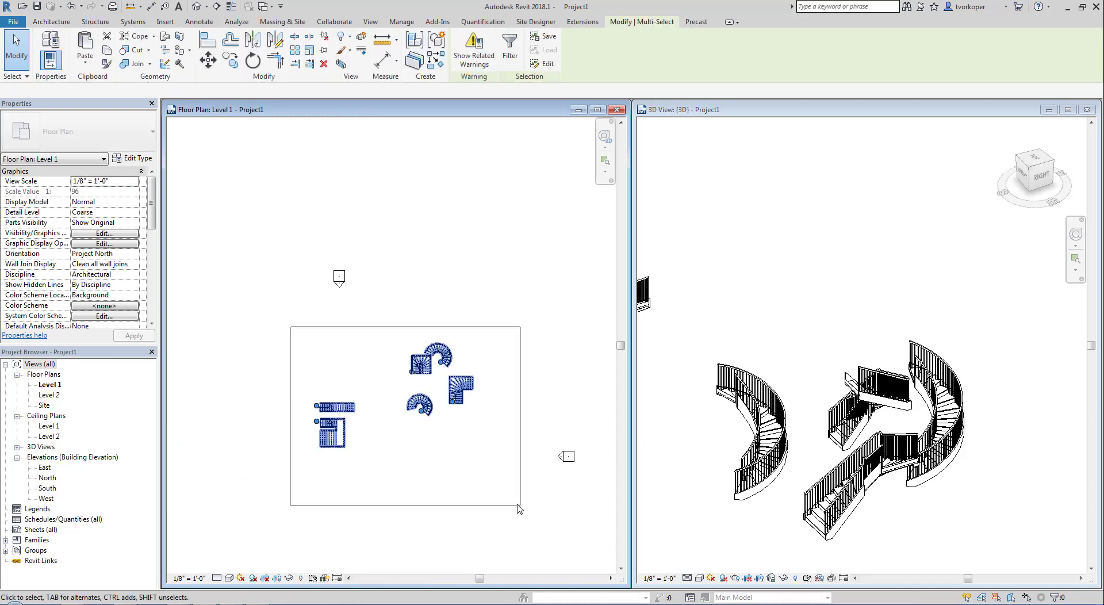
key(Delete)
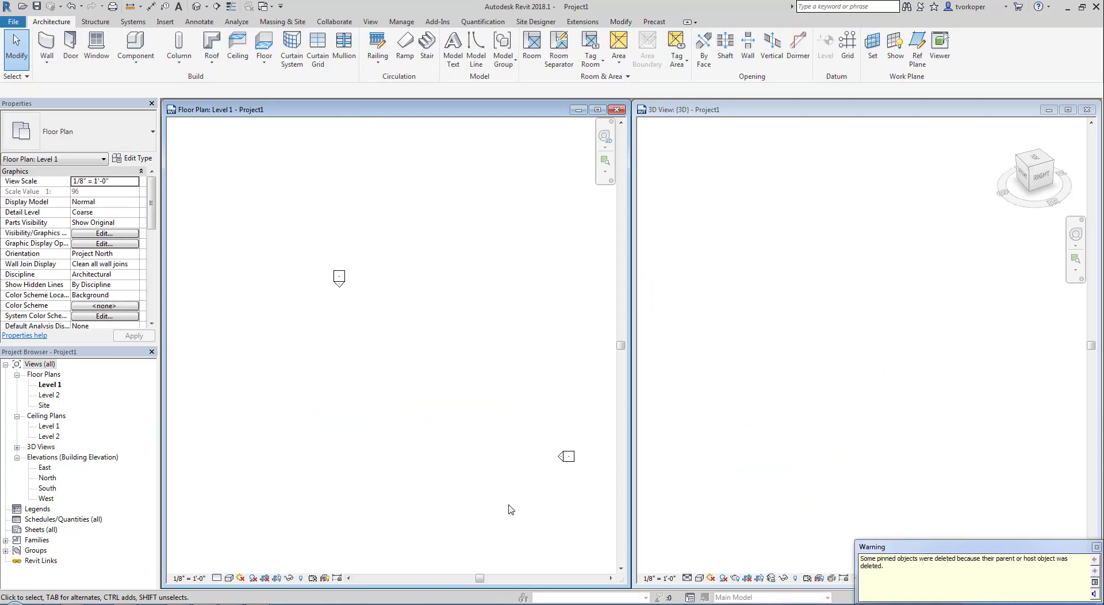
click(1096, 547)
middle_click(453, 379)
middle_click(453, 379)
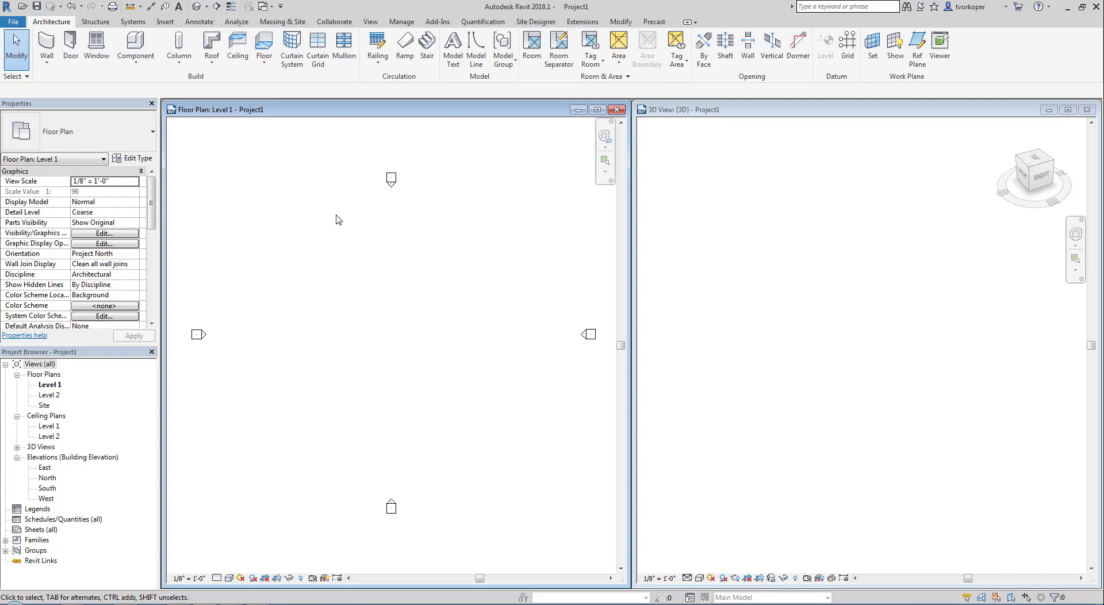
Step: Start a new stair with a custom sketched run and draw a horizontal stair path about 58'-0" long between the elevation markers
click(427, 46)
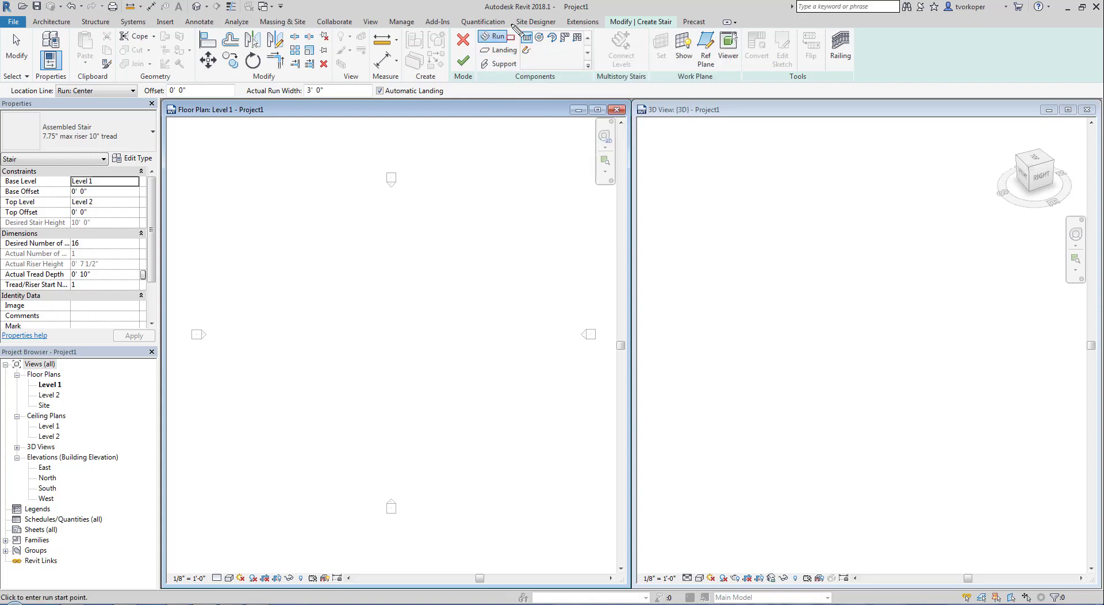
drag(511, 24, 595, 47)
key(Escape)
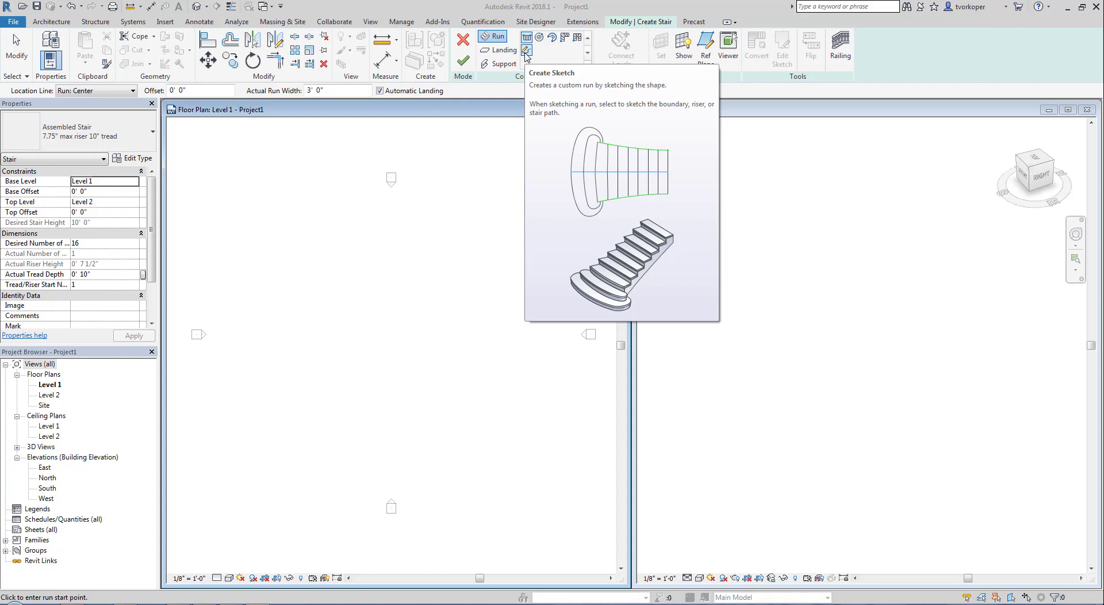
click(525, 53)
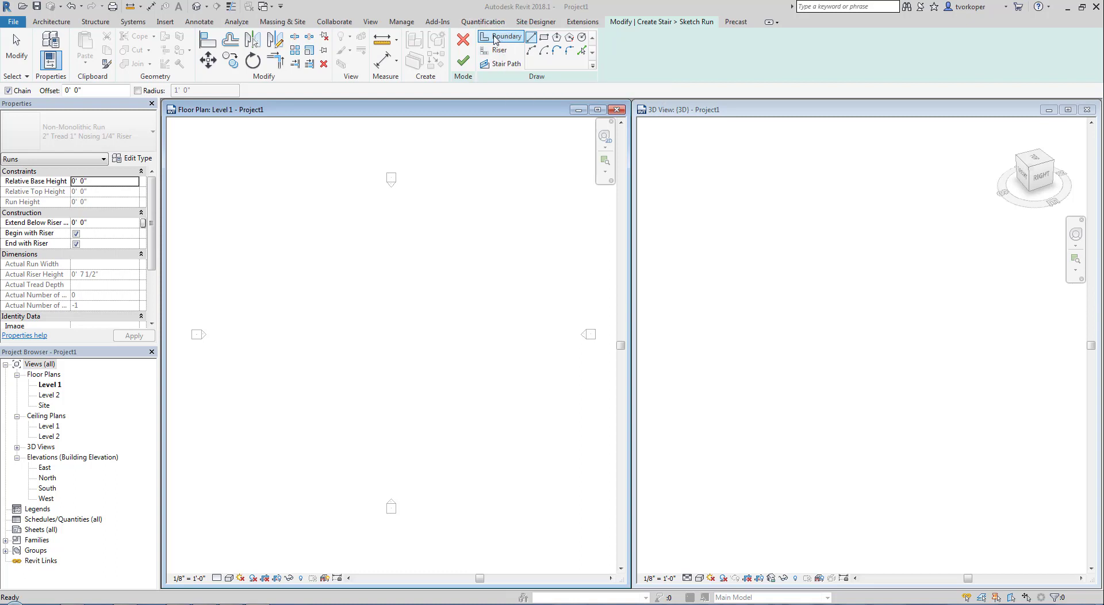
click(499, 64)
click(338, 323)
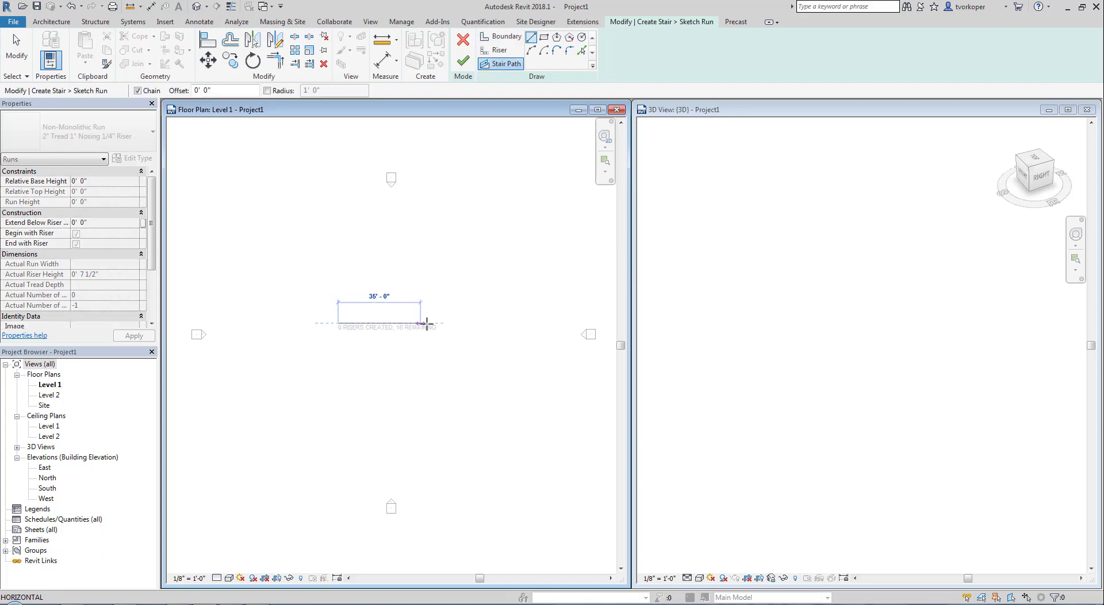
click(474, 323)
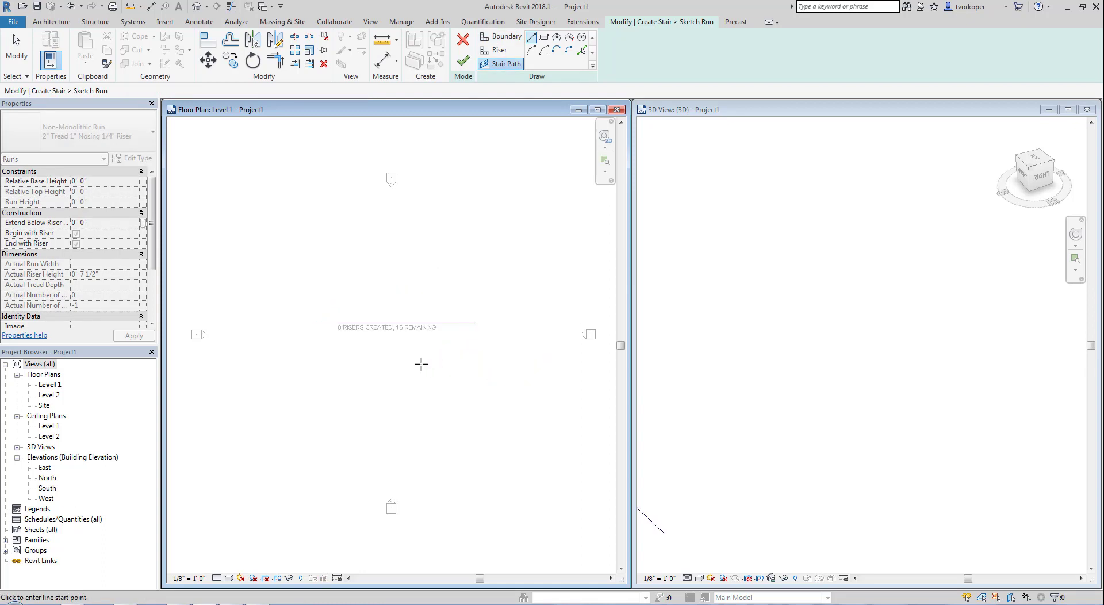
key(Escape)
scroll(368, 359, up, 3)
middle_drag(368, 357, 328, 387)
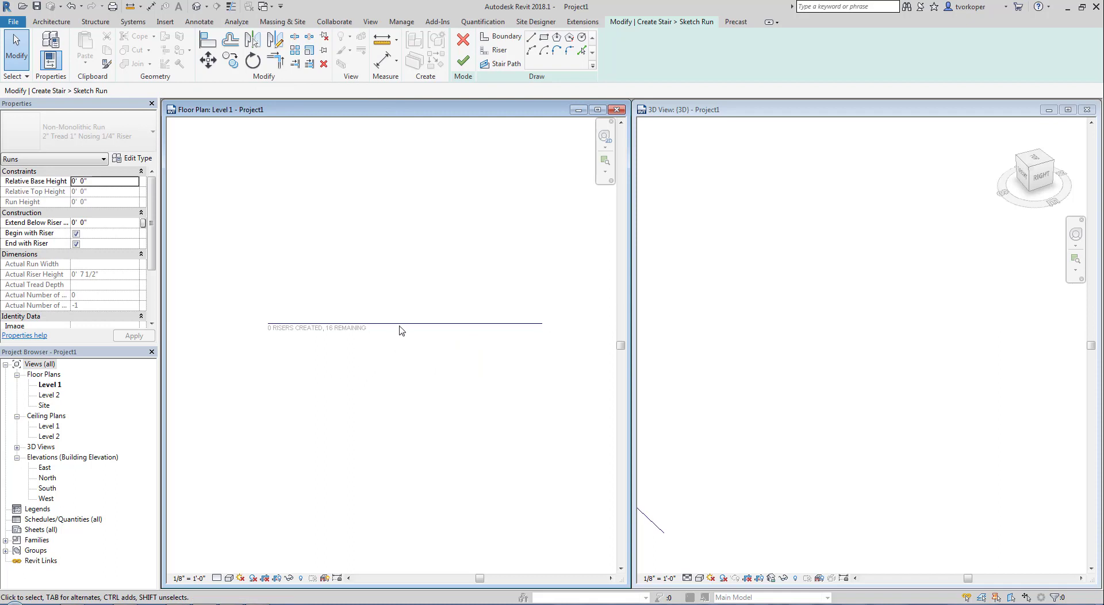
scroll(400, 398, down, 2)
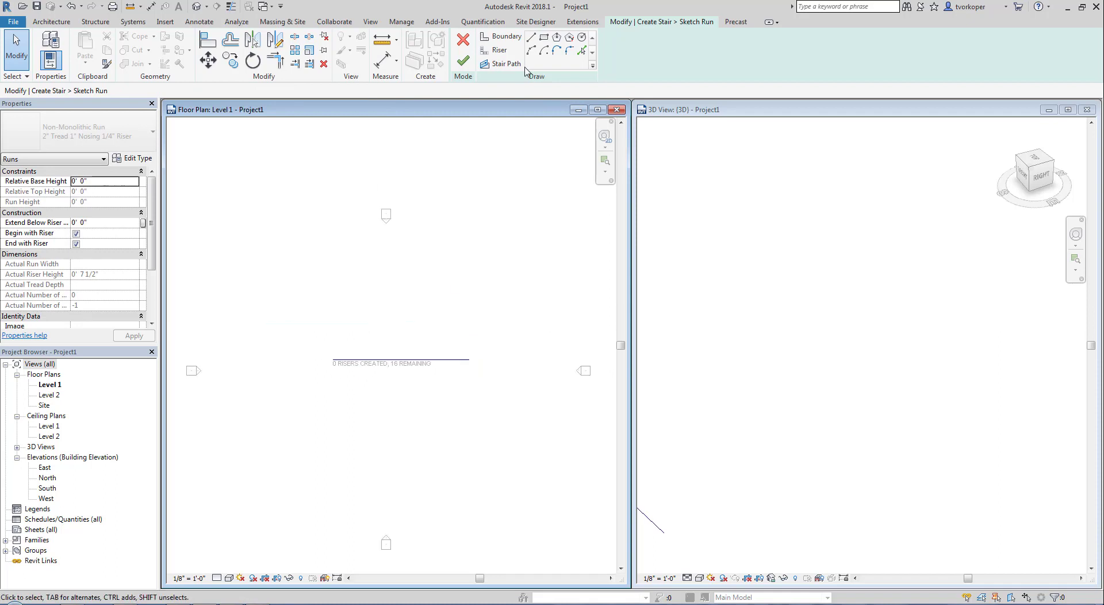
Step: Draw a shallow start-end-radius boundary arc of about 71' radius above the stair path, bulging away from it
click(509, 40)
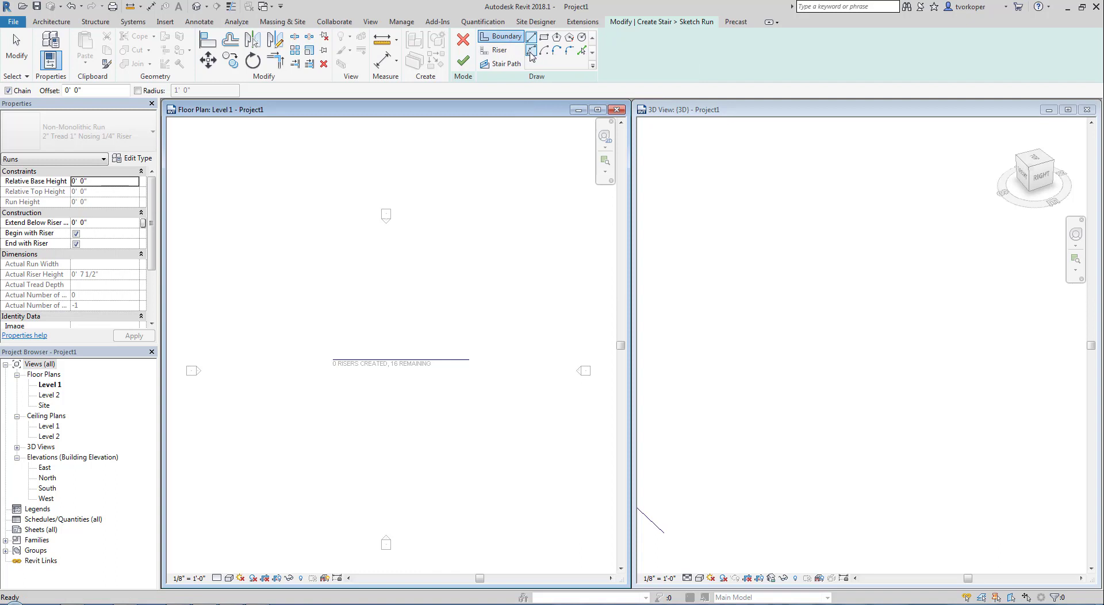
click(531, 50)
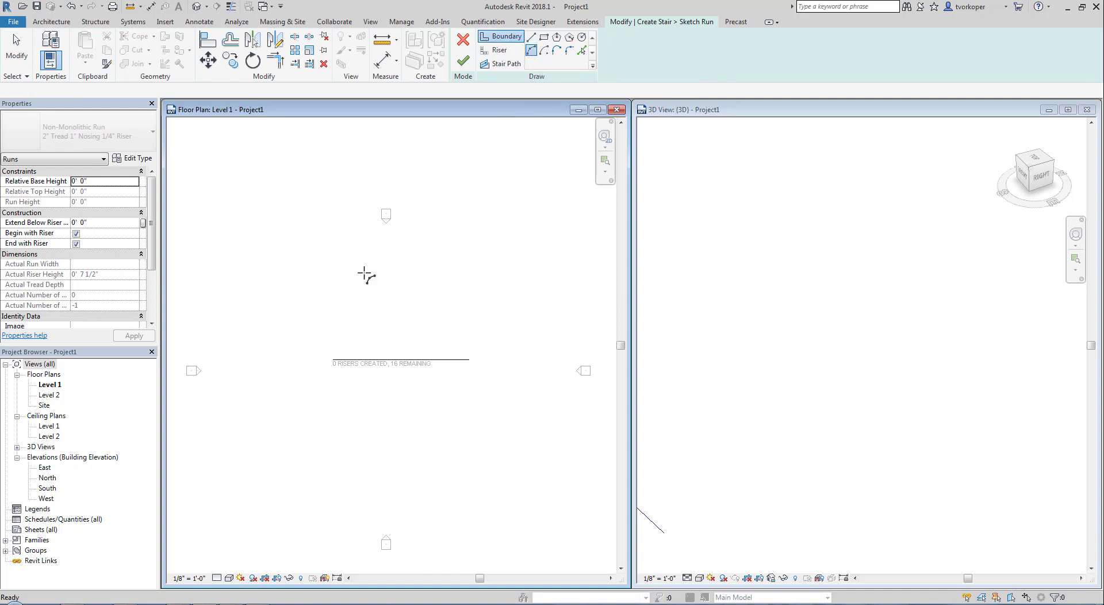
click(321, 333)
click(471, 333)
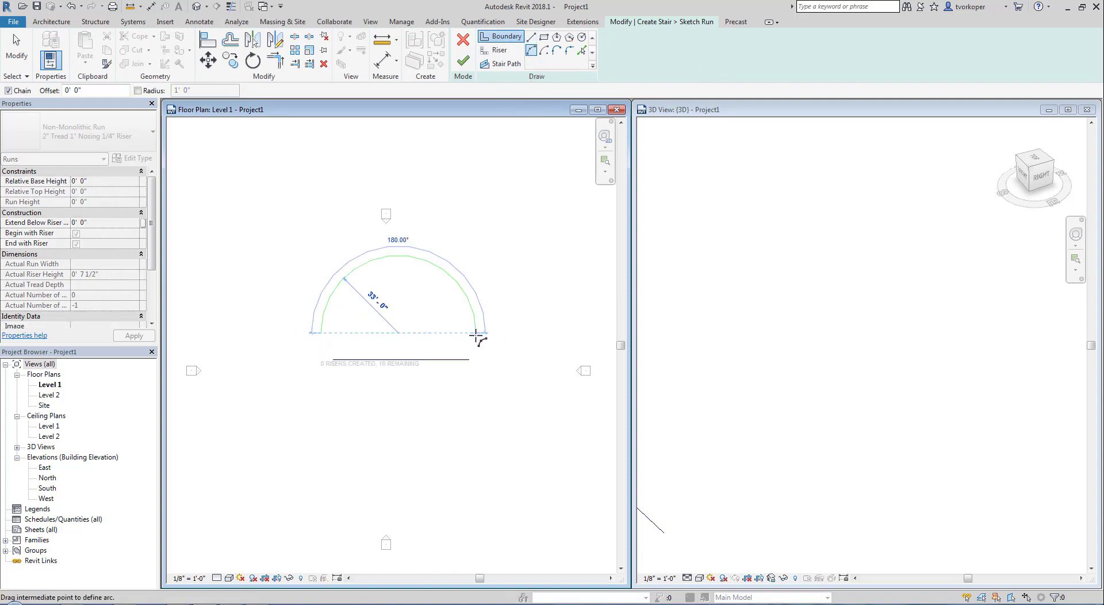
click(388, 317)
key(Escape)
key(Escape)
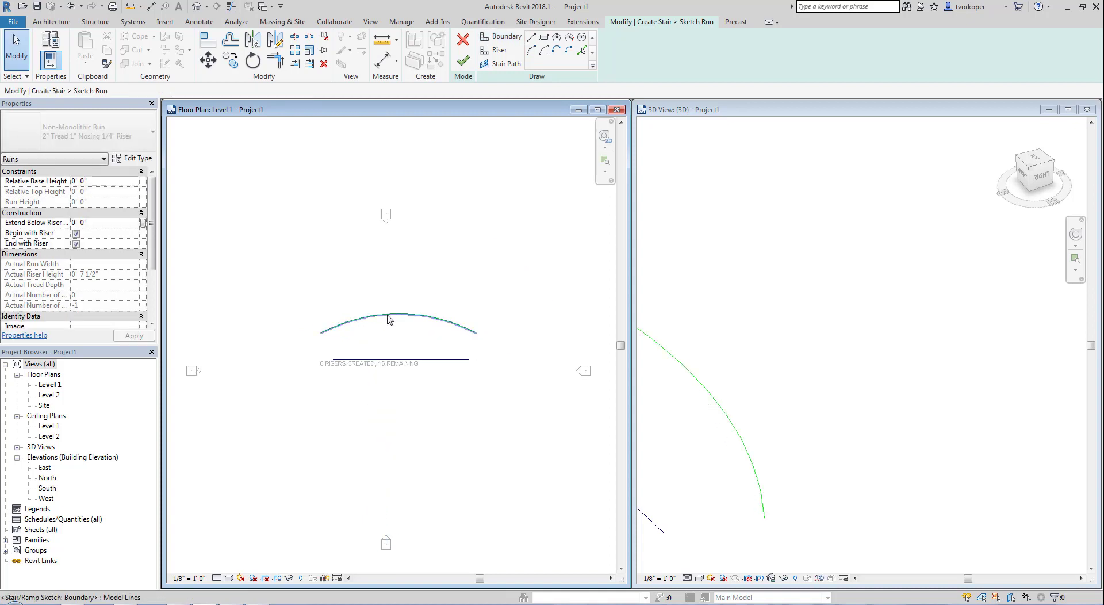
Step: Mirror a copy of the boundary arc about the stair path to form the opposite side of the run
click(390, 320)
key(d)
key(m)
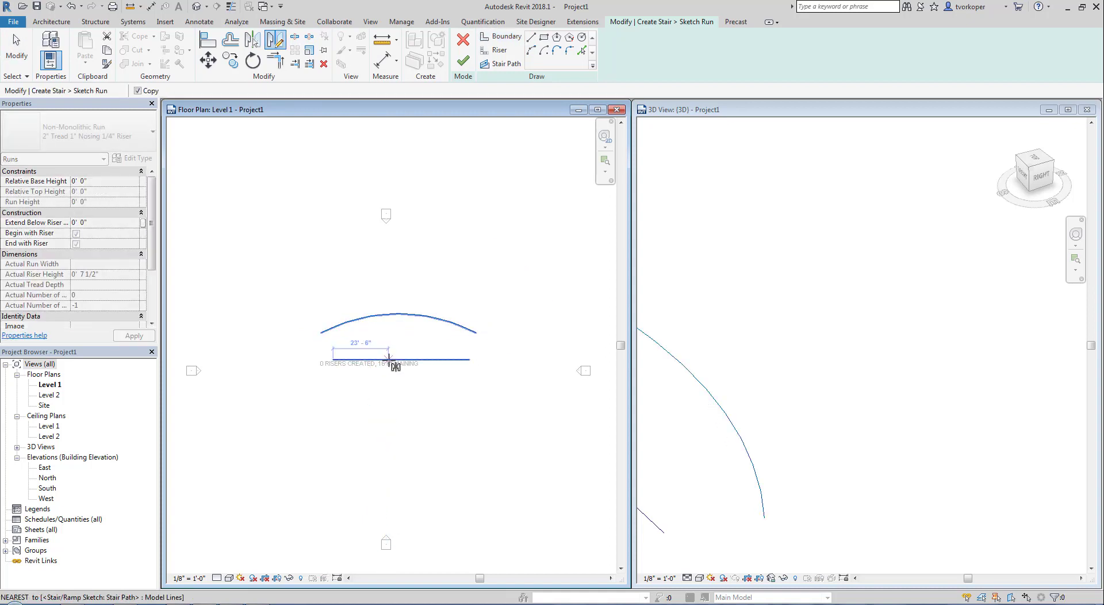
click(388, 360)
click(420, 360)
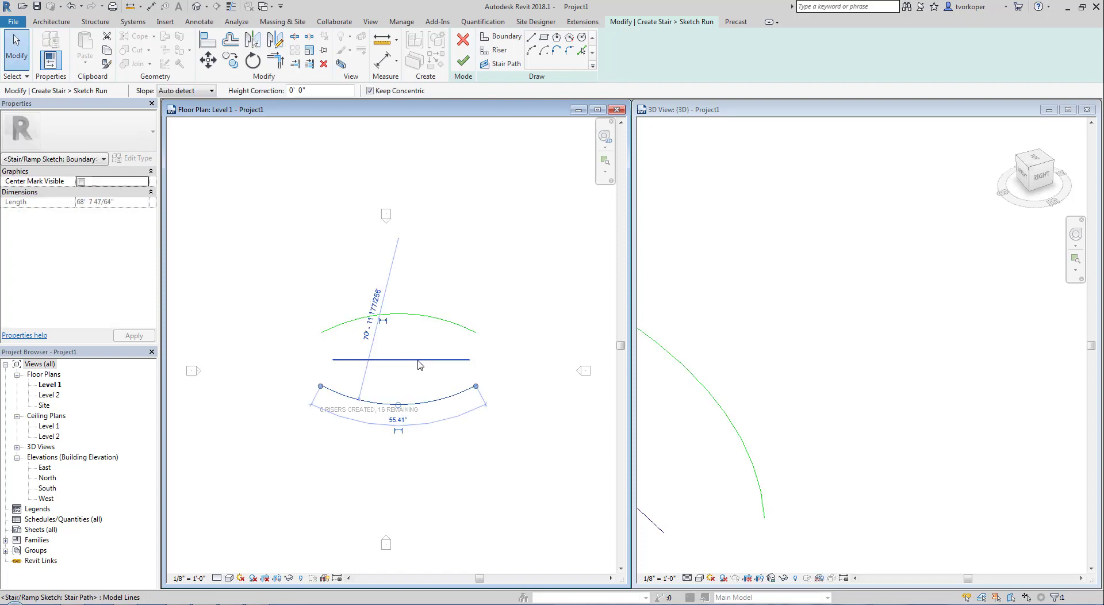
key(Escape)
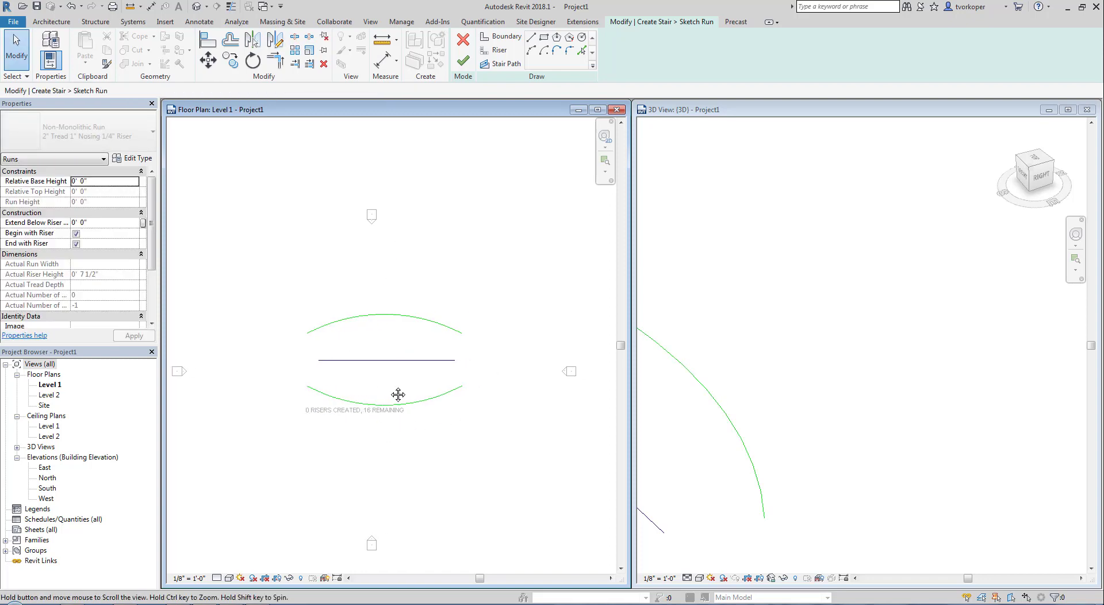
Step: Sketch a straight vertical riser line about 22'-0" long across the west end of the stair path
scroll(378, 382, up, 2)
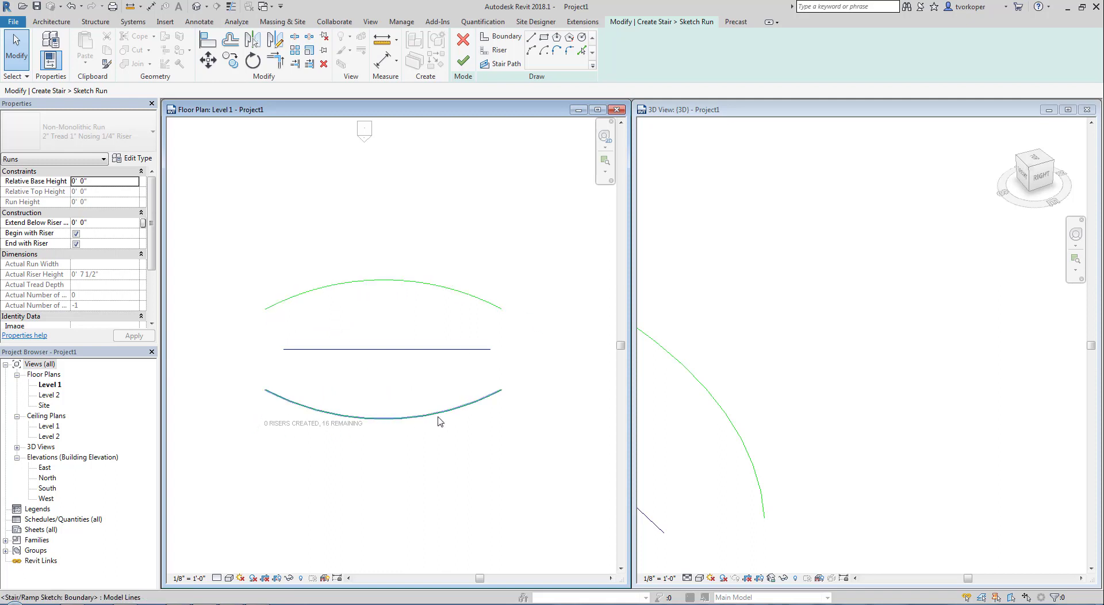
middle_drag(457, 277, 503, 272)
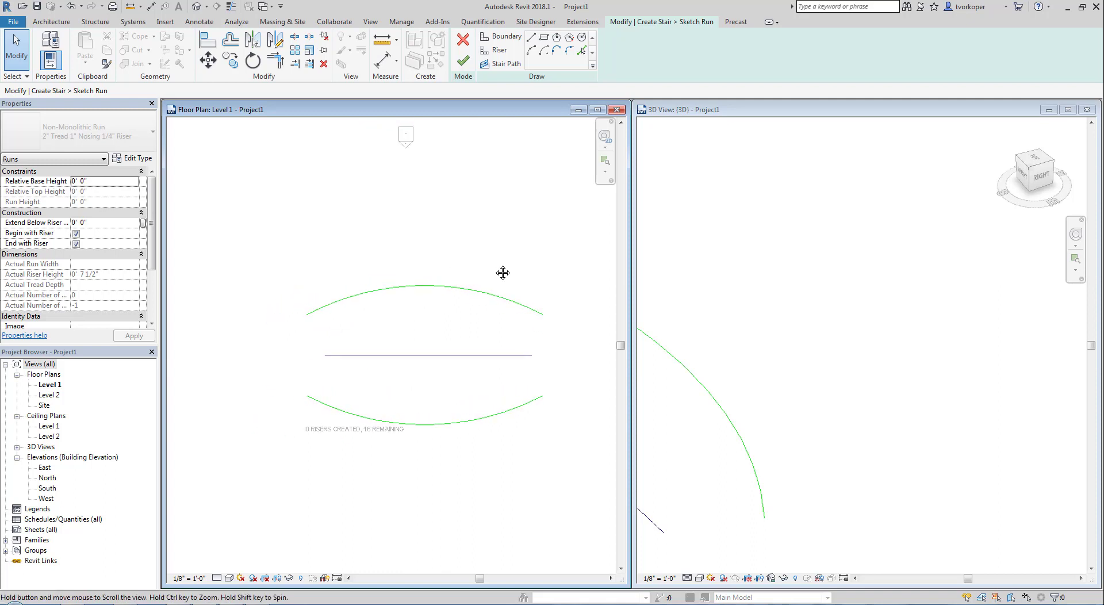
click(531, 37)
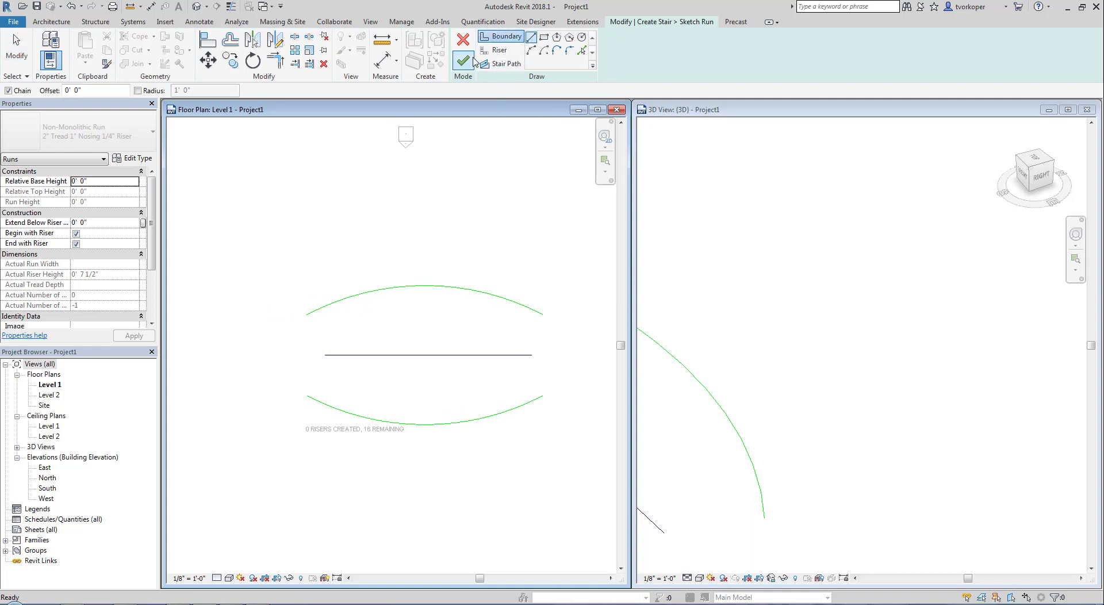
click(496, 50)
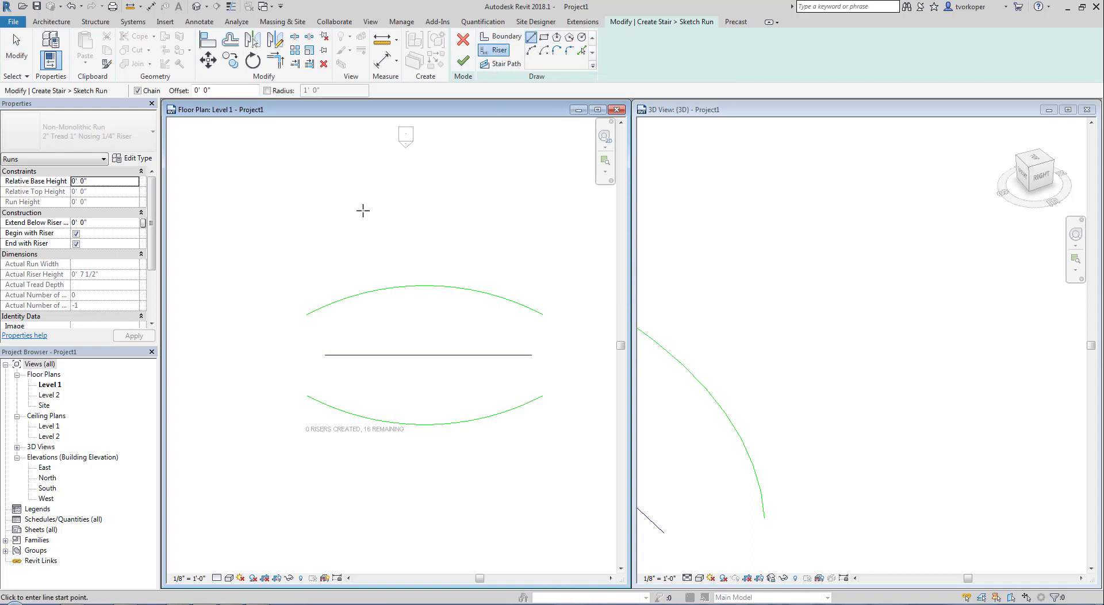
click(324, 317)
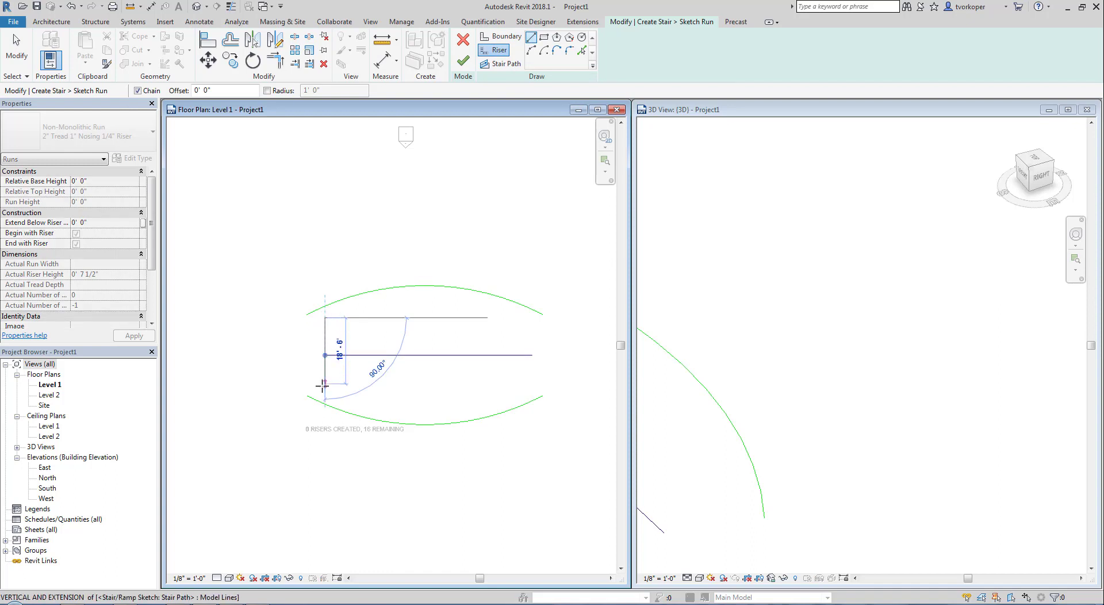
click(323, 396)
key(Escape)
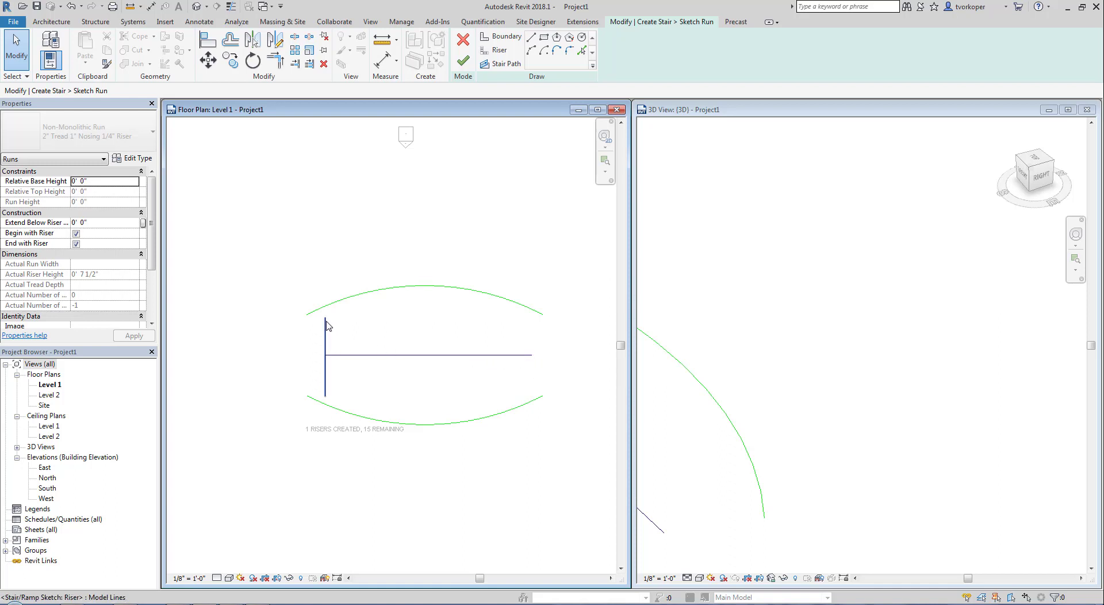
Step: Copy the west riser line seven times eastward along the stair path at 1'-0" spacing, with multiple copies enabled
click(327, 344)
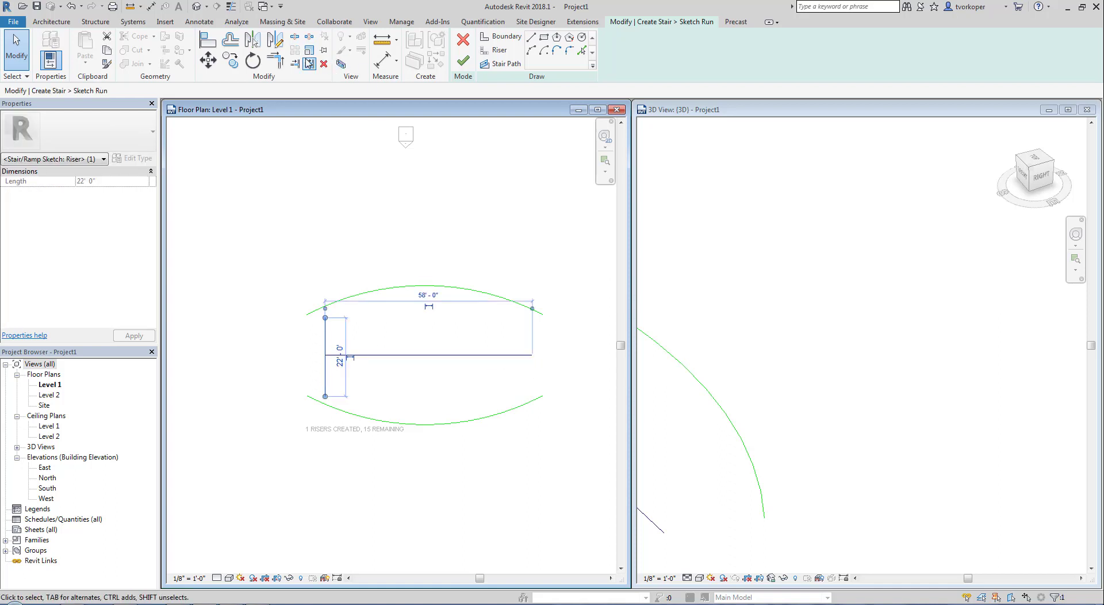
click(231, 60)
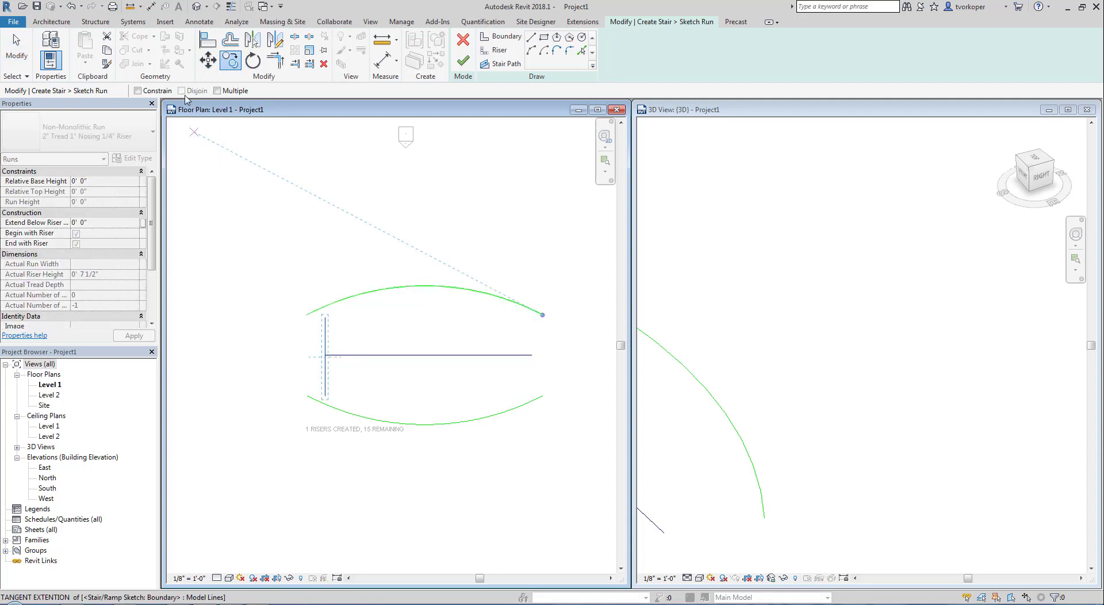
click(223, 93)
click(265, 213)
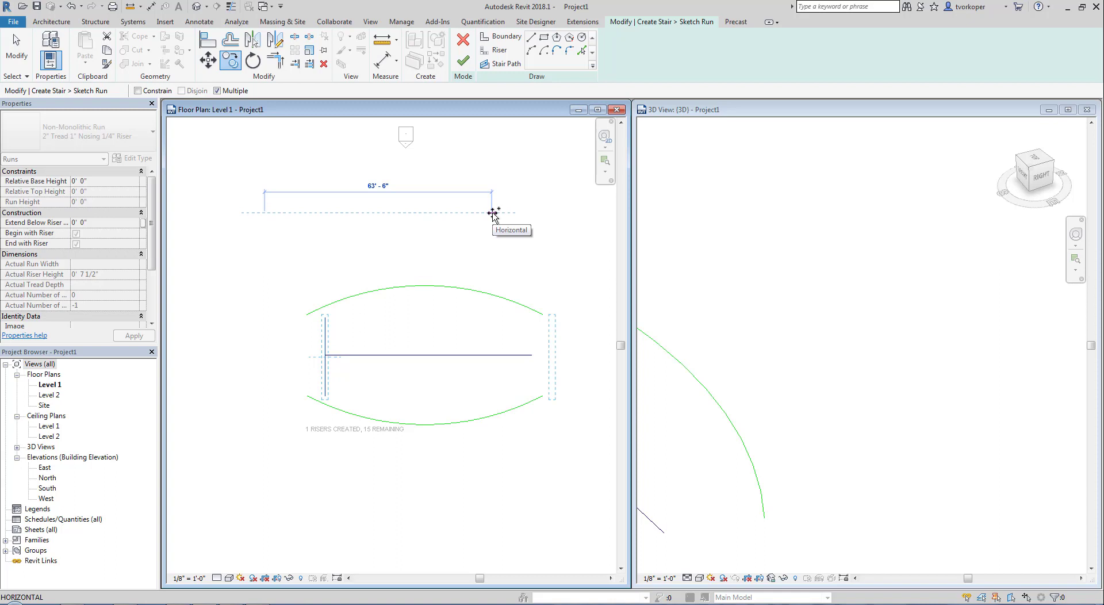
text(1)
key(Return)
text(1)
key(Return)
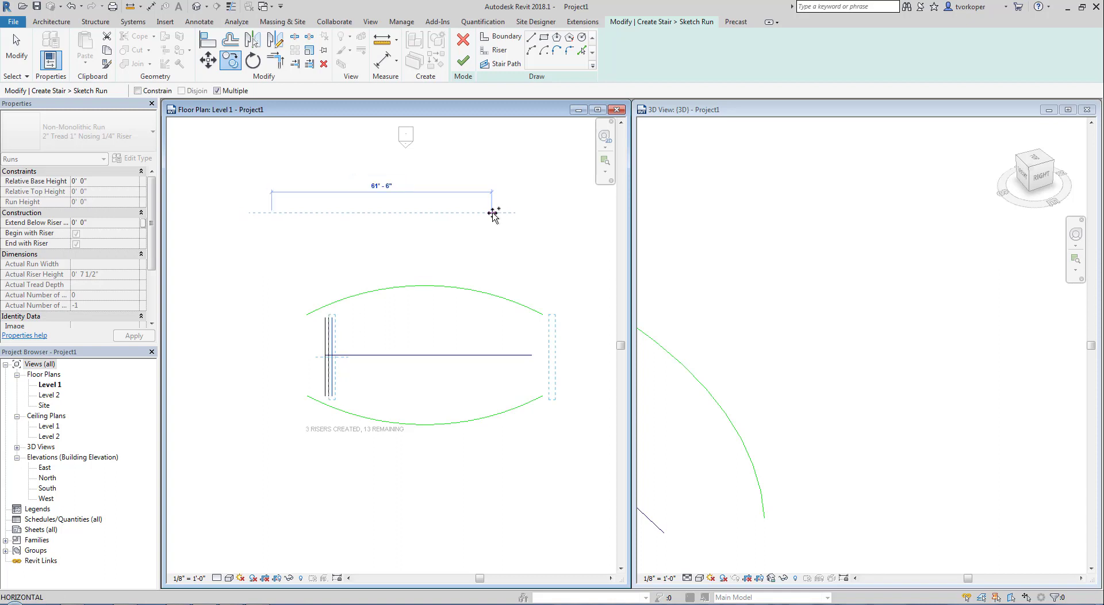
text(1)
key(Return)
text(1)
key(Return)
text(1)
key(Return)
text(1)
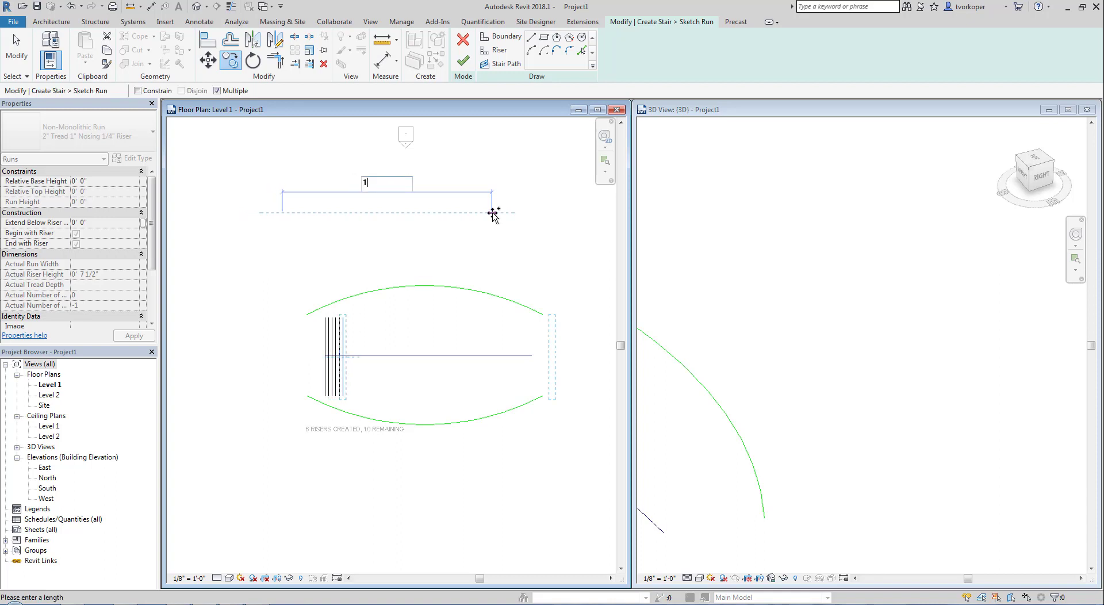
key(Return)
text(1)
key(Return)
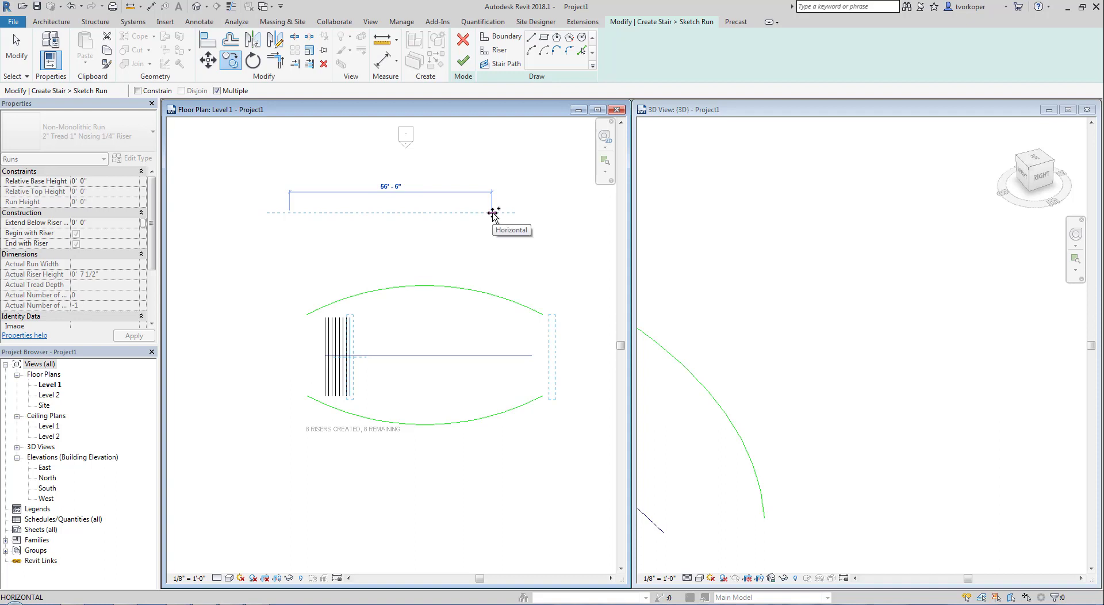
Step: Add eight more riser copies eastward from the last riser at 1'-0" spacing, making 16 risers in total
drag(279, 411, 410, 440)
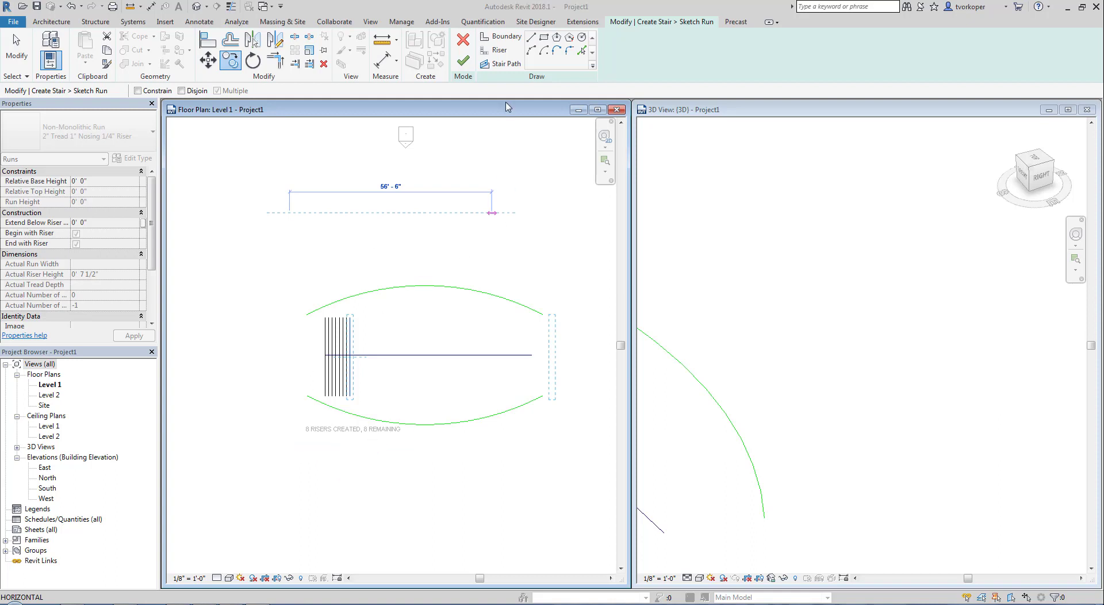
click(228, 64)
click(349, 225)
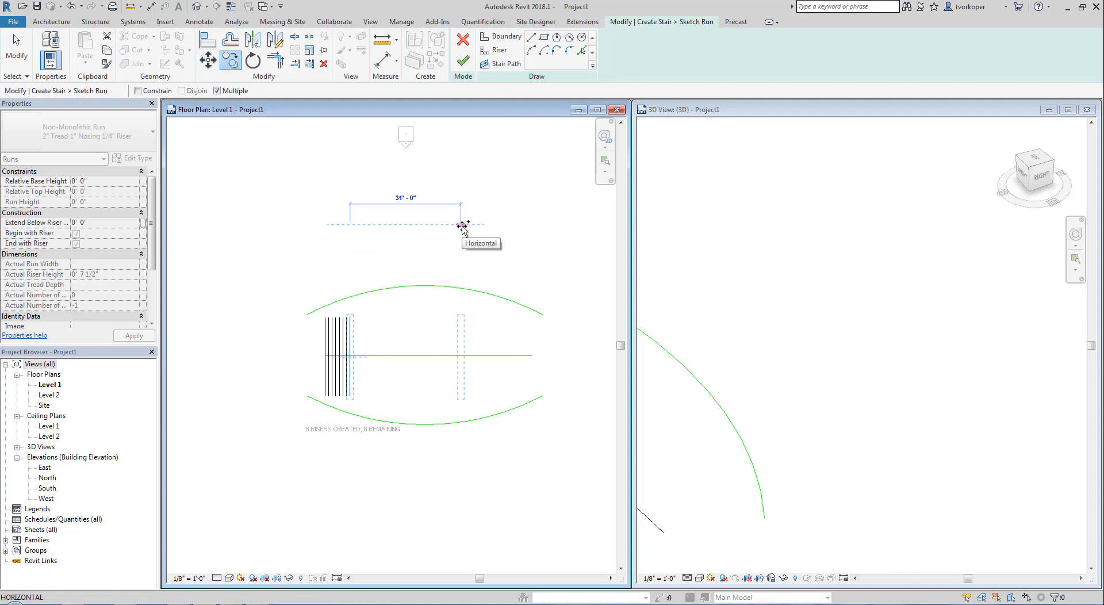
text(1)
key(Return)
text(1)
key(Return)
text(1)
key(Return)
text(1)
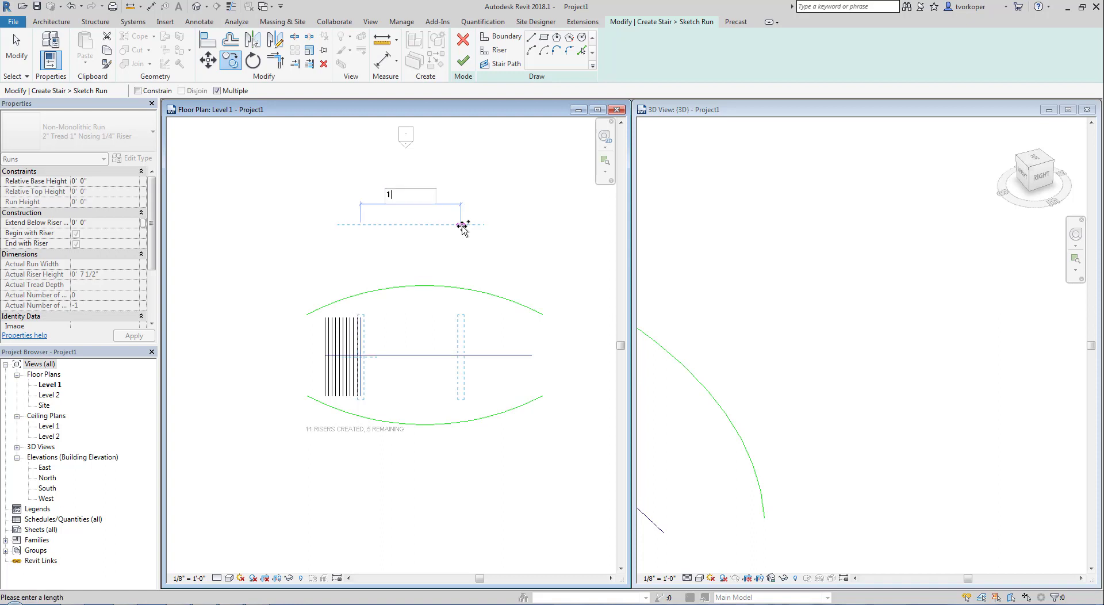
key(Return)
text(1)
key(Return)
text(1)
key(Return)
text(1)
key(Return)
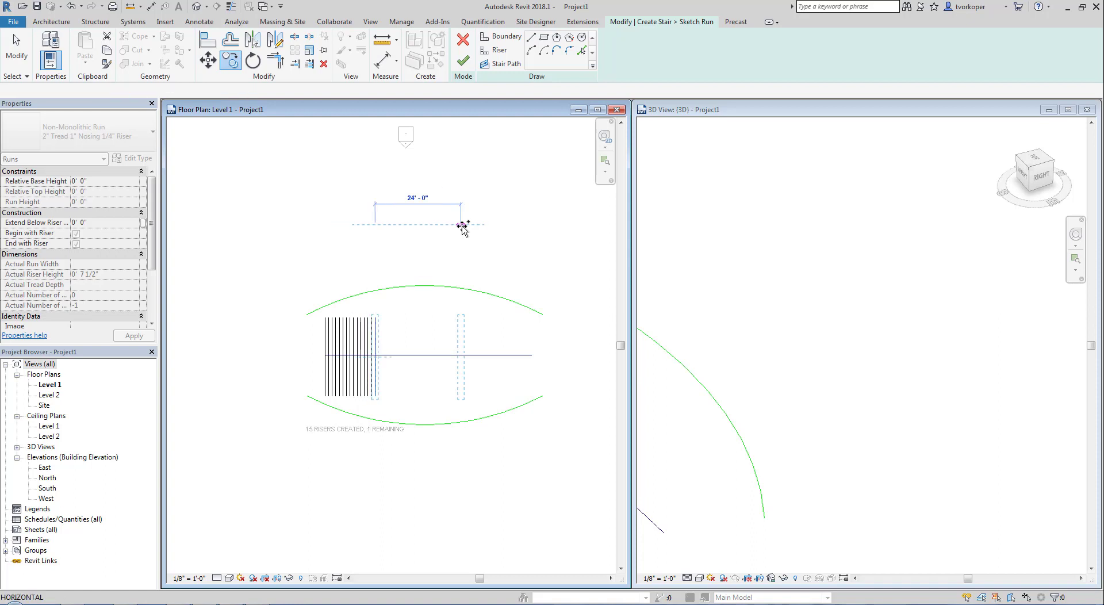
text(1)
key(Return)
key(Escape)
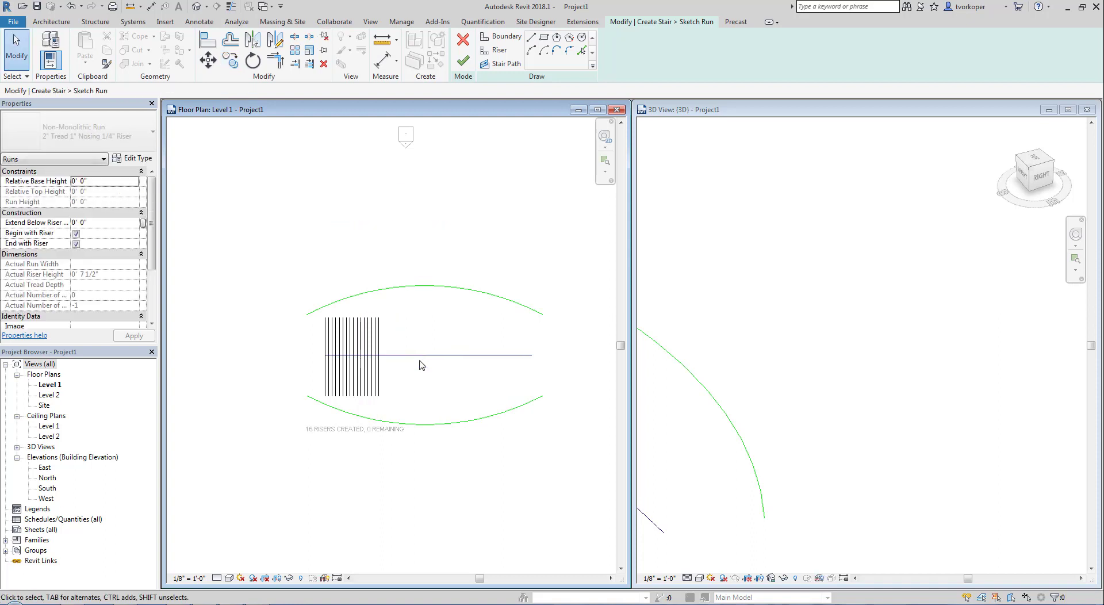
Step: Shorten the stair path so that its east end meets the last riser line
click(418, 356)
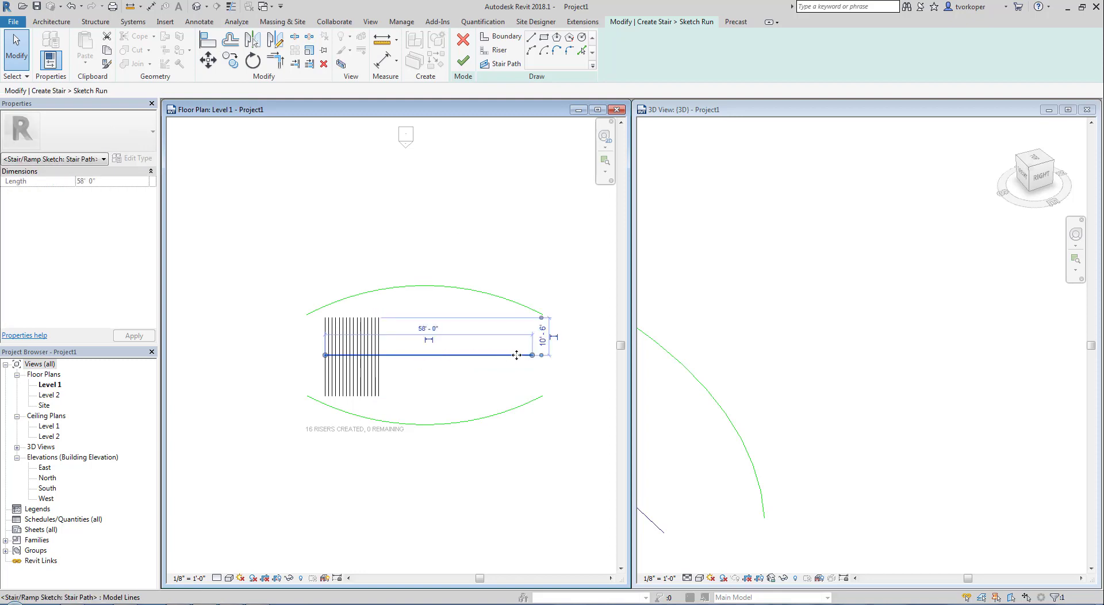
drag(516, 355, 377, 355)
scroll(355, 361, up, 2)
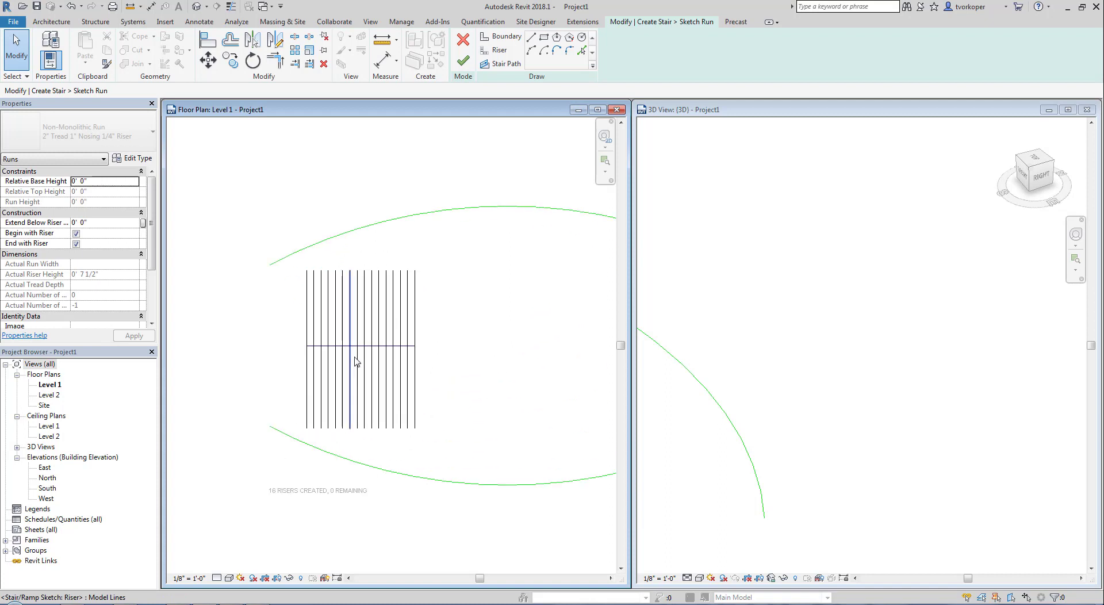
scroll(388, 351, up, 2)
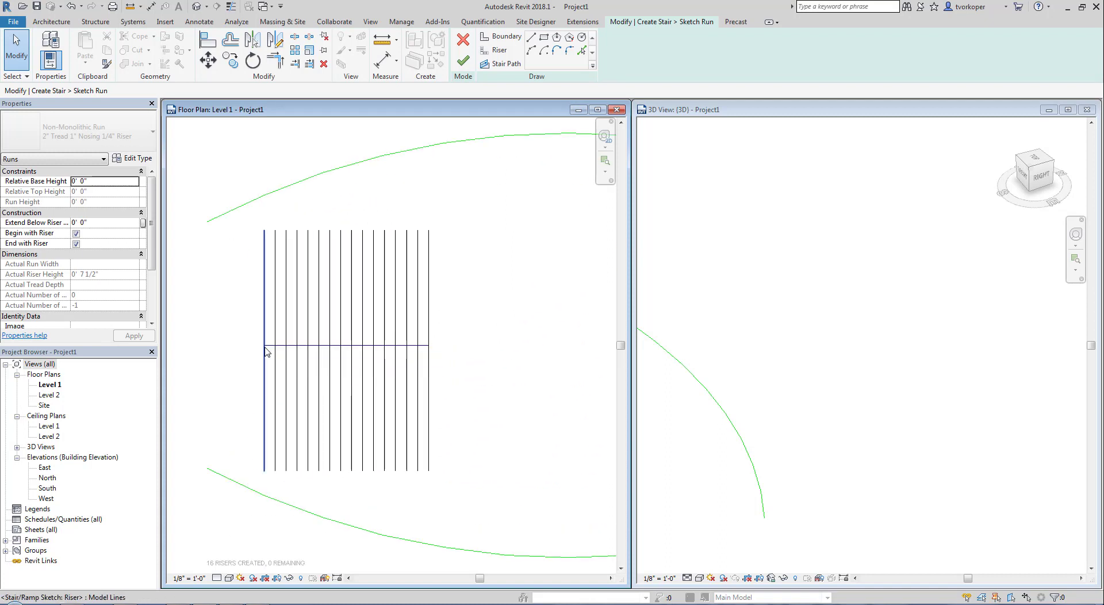
scroll(327, 415, down, 3)
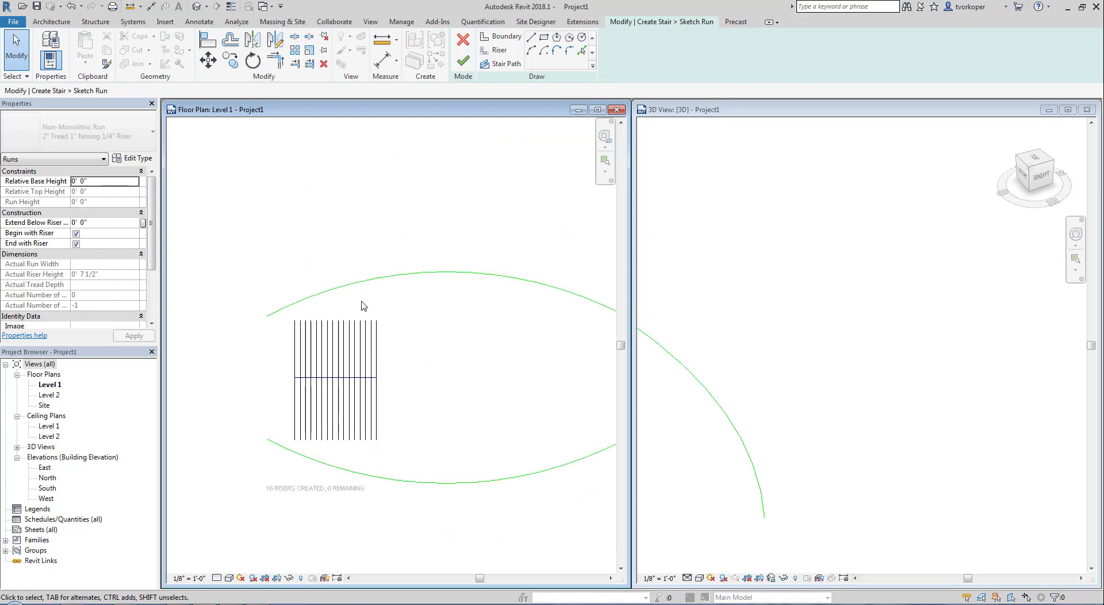
Step: Delete both long boundary arcs above and below the risers
click(375, 283)
key(Delete)
click(408, 483)
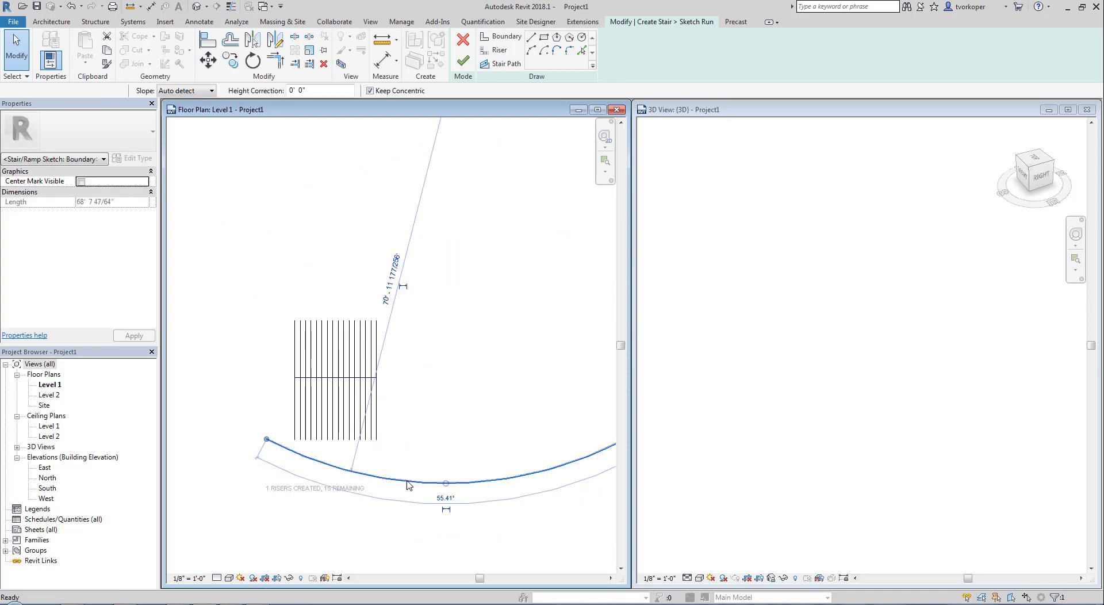
key(Delete)
Step: Draw a start-end-radius boundary arc of about 18'-4" radius above the risers, extending past both end risers and bulging away from them
scroll(316, 414, up, 3)
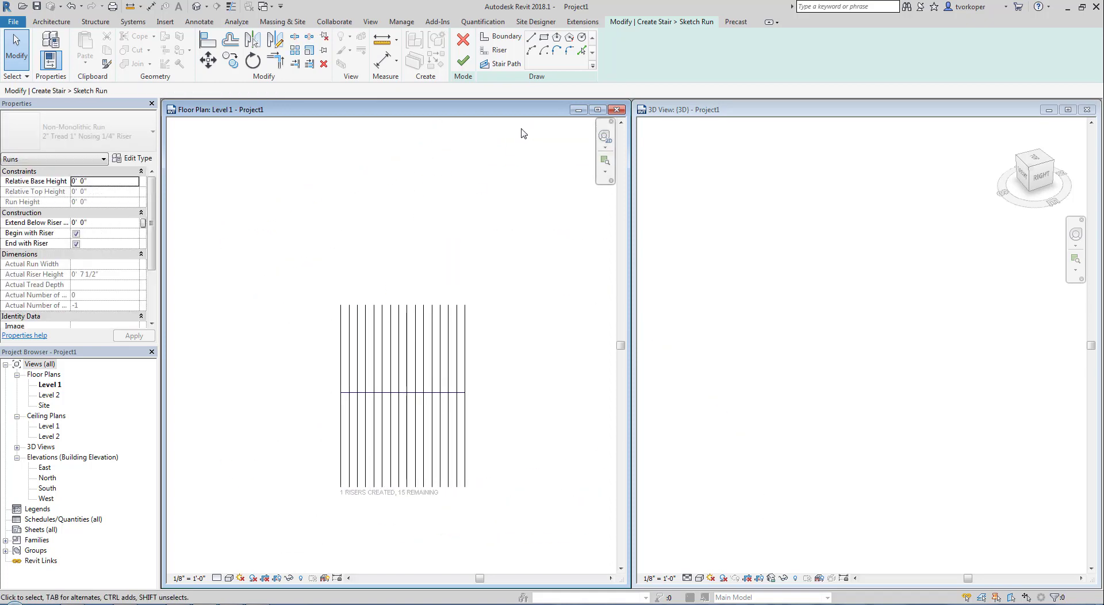
click(510, 39)
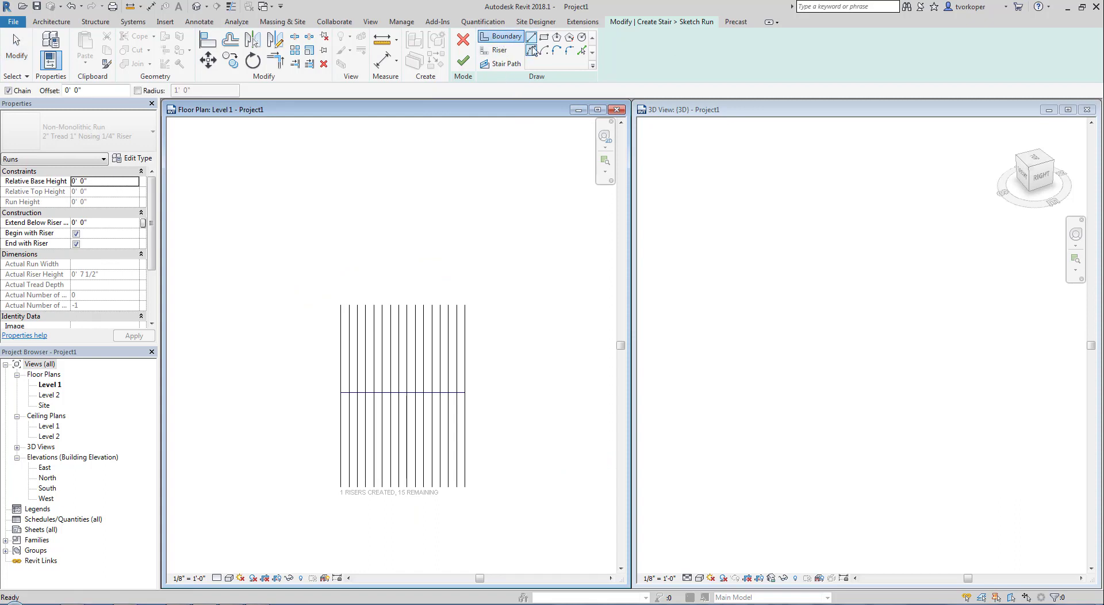
click(533, 51)
click(306, 291)
click(508, 292)
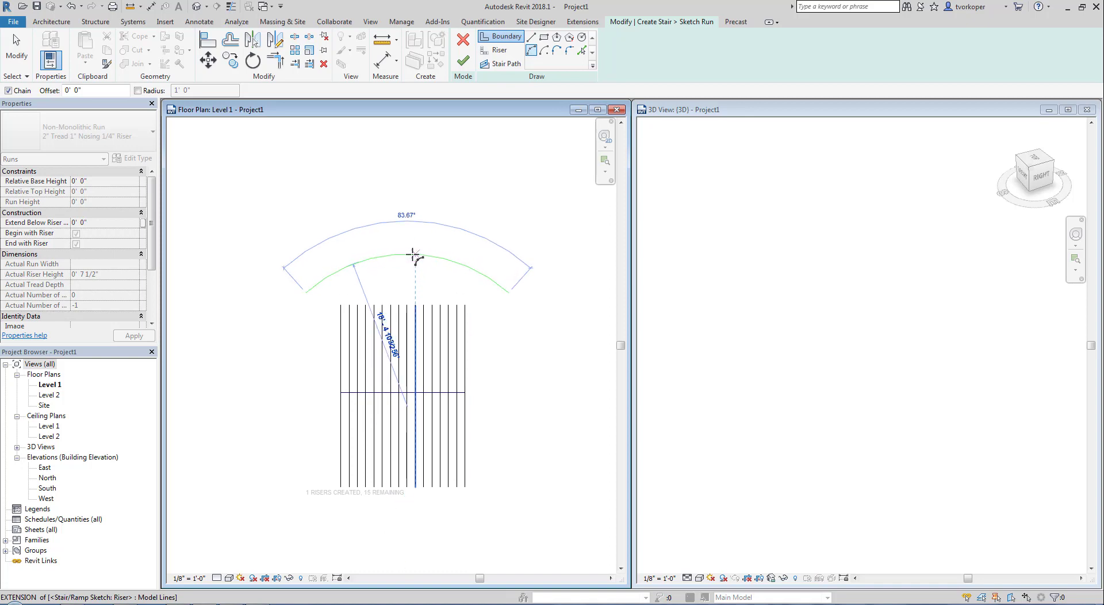
click(412, 254)
key(Escape)
key(Escape)
Step: Mirror a copy of the new boundary arc about the stair path to the opposite side of the risers
click(417, 255)
key(d)
key(m)
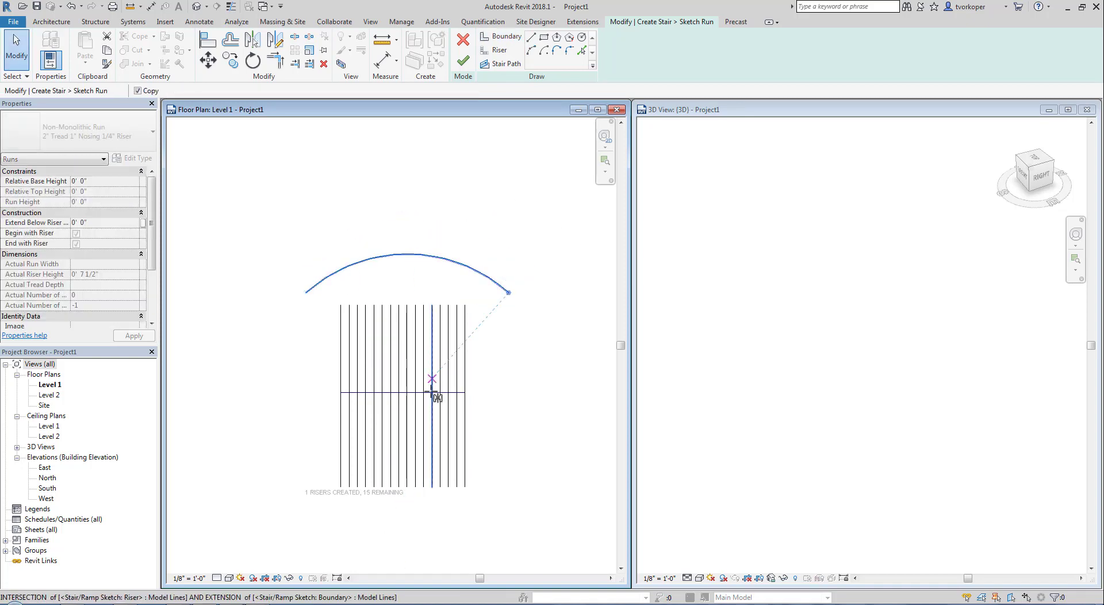
click(486, 392)
key(Escape)
Step: Finish the sketched run and the stair, and examine the curved-sided stair in the 3D view
scroll(356, 352, down, 3)
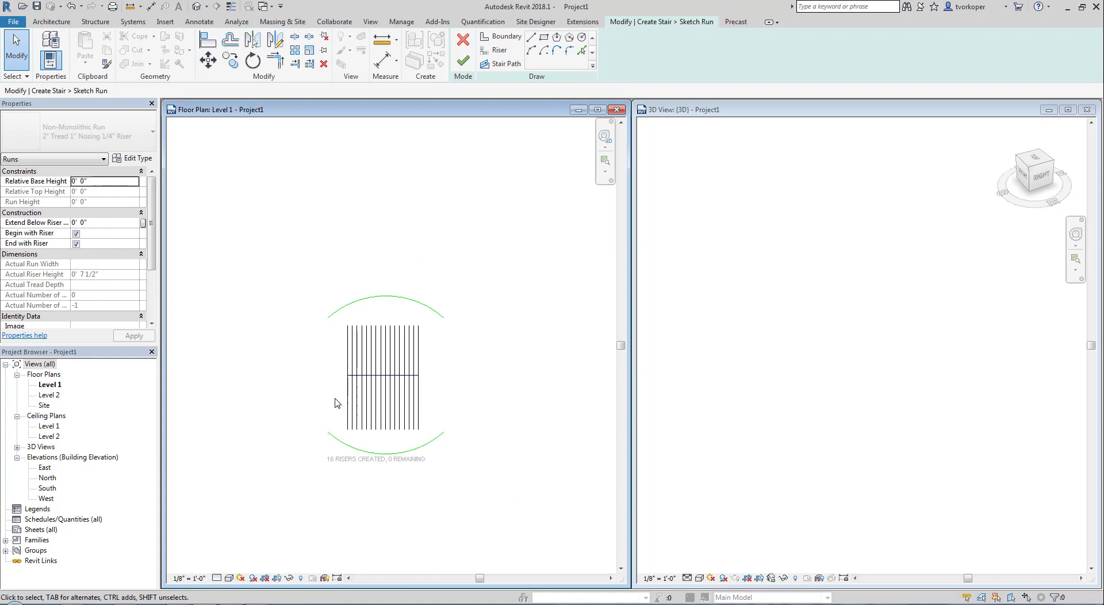
scroll(337, 417, up, 2)
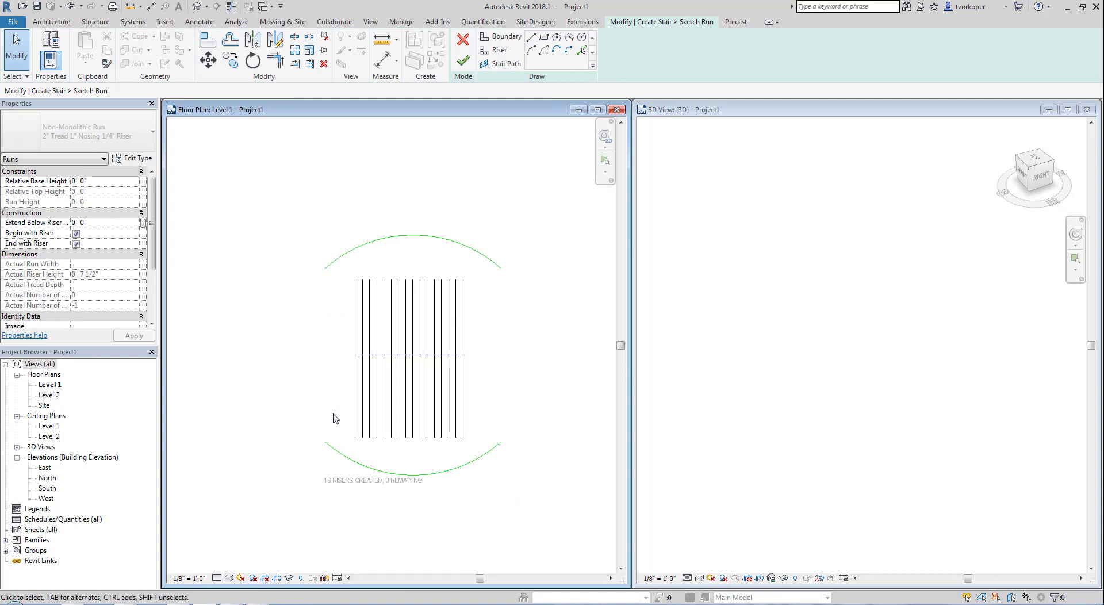
middle_drag(335, 418, 351, 403)
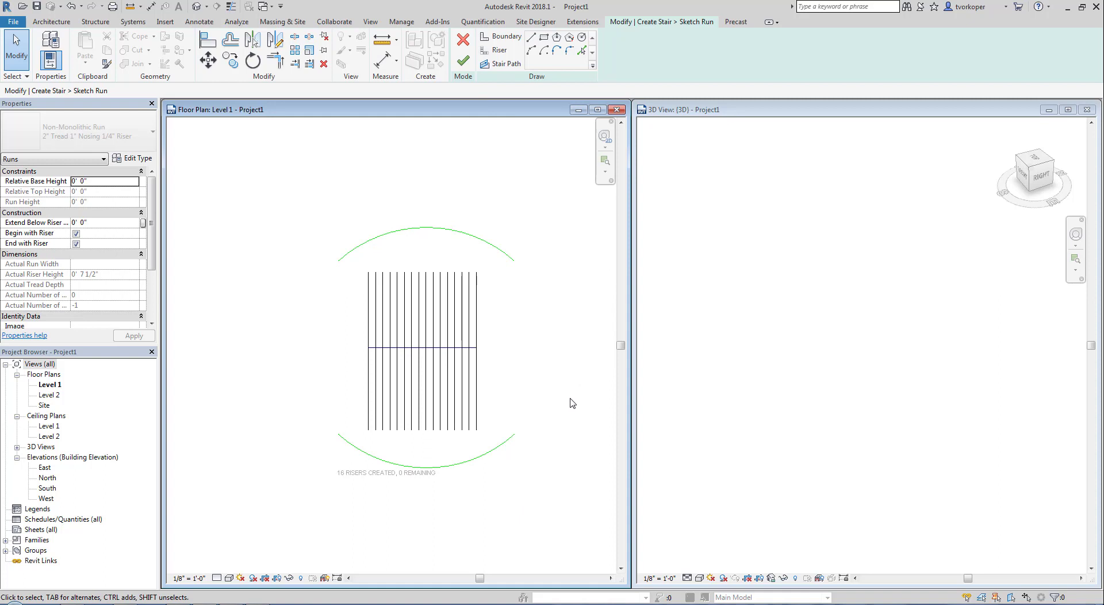
click(463, 60)
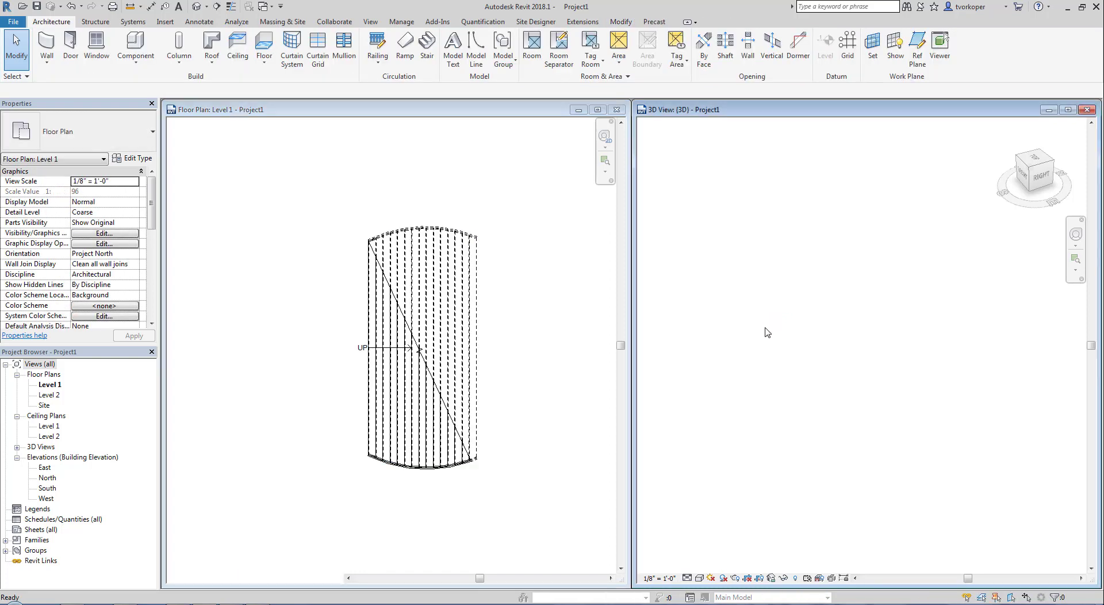
click(765, 333)
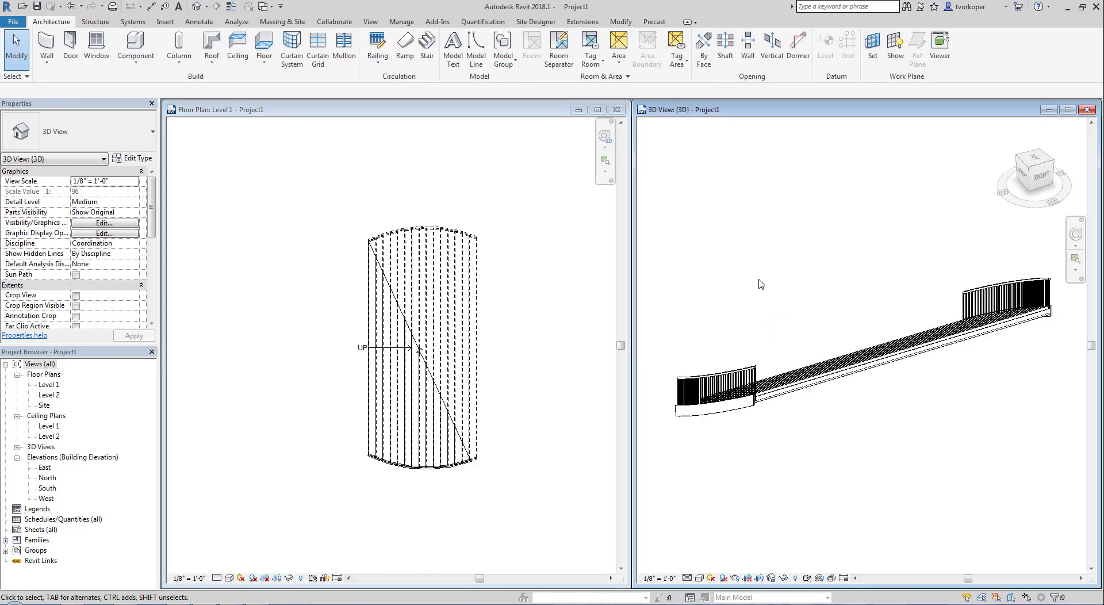
shift+middle_drag(759, 283, 870, 395)
scroll(813, 392, down, 5)
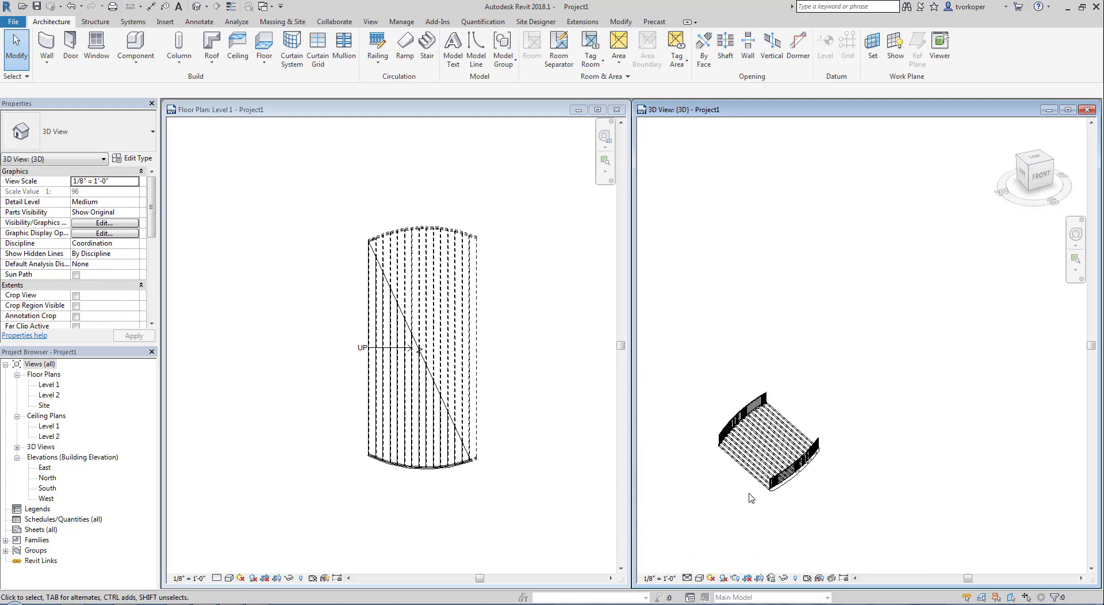
scroll(748, 495, up, 5)
mouse_move(737, 465)
shift+middle_down()
mouse_move(764, 419)
mouse_move(743, 478)
mouse_move(726, 458)
shift+middle_up()
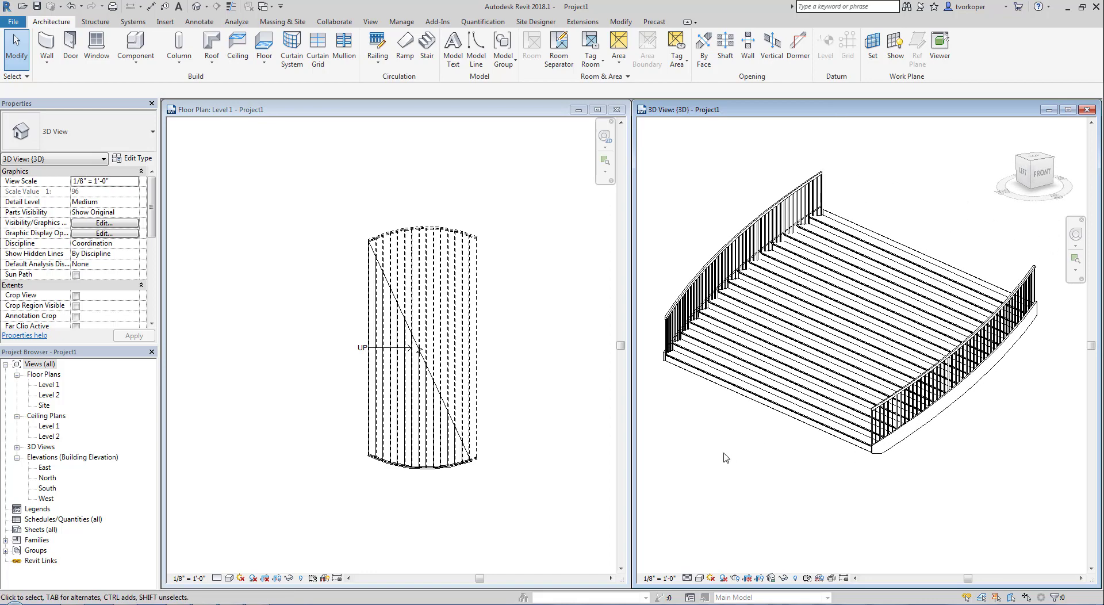
Step: Delete all of the stair's components in stair editing, and undo the deletion before finishing the edit
click(443, 324)
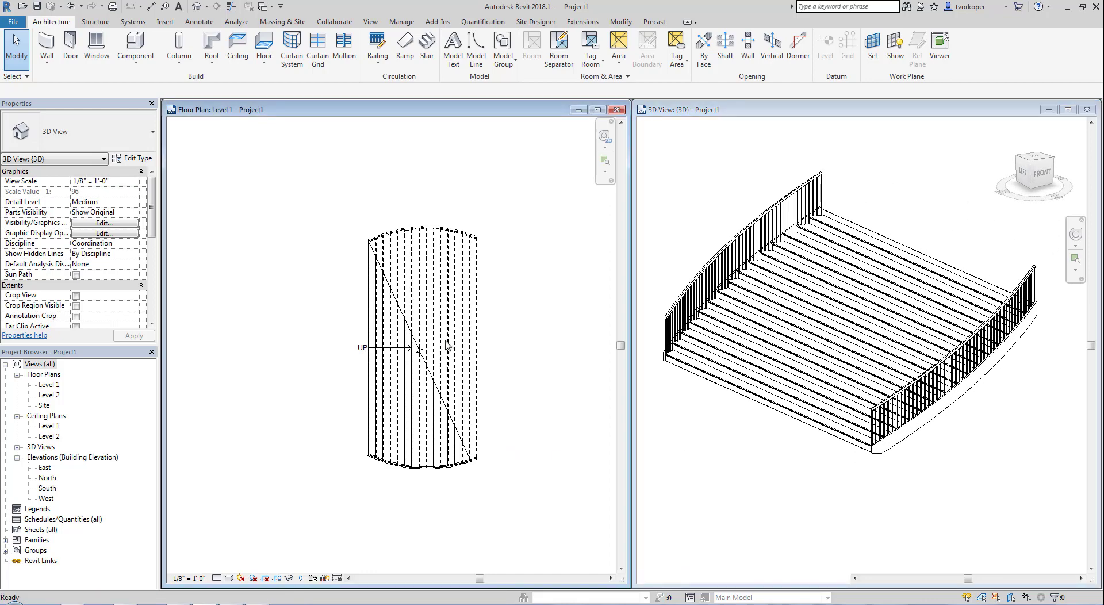
click(449, 344)
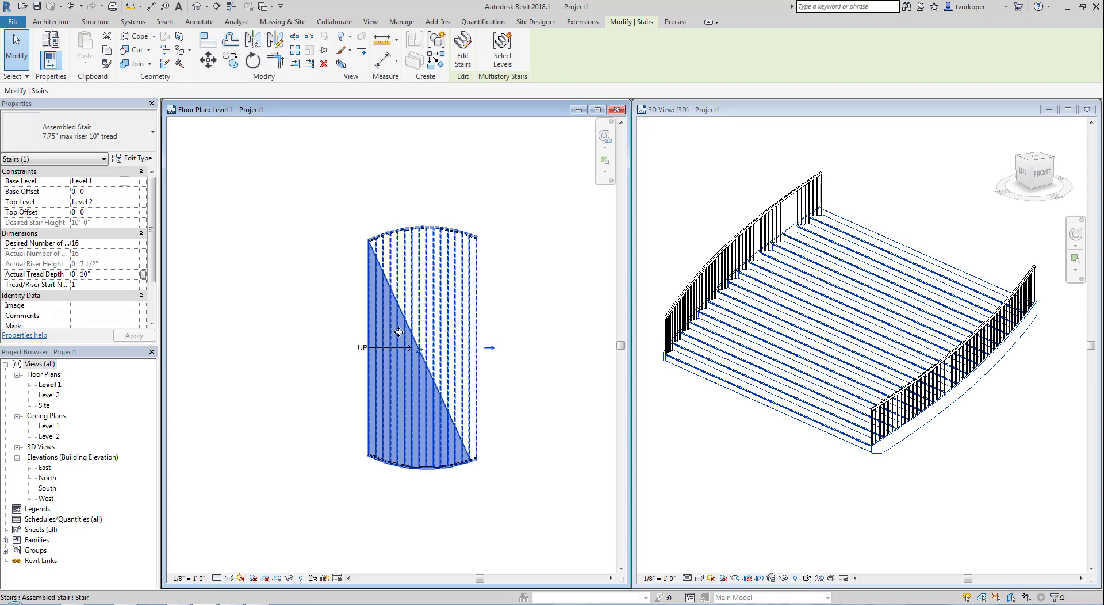
click(463, 45)
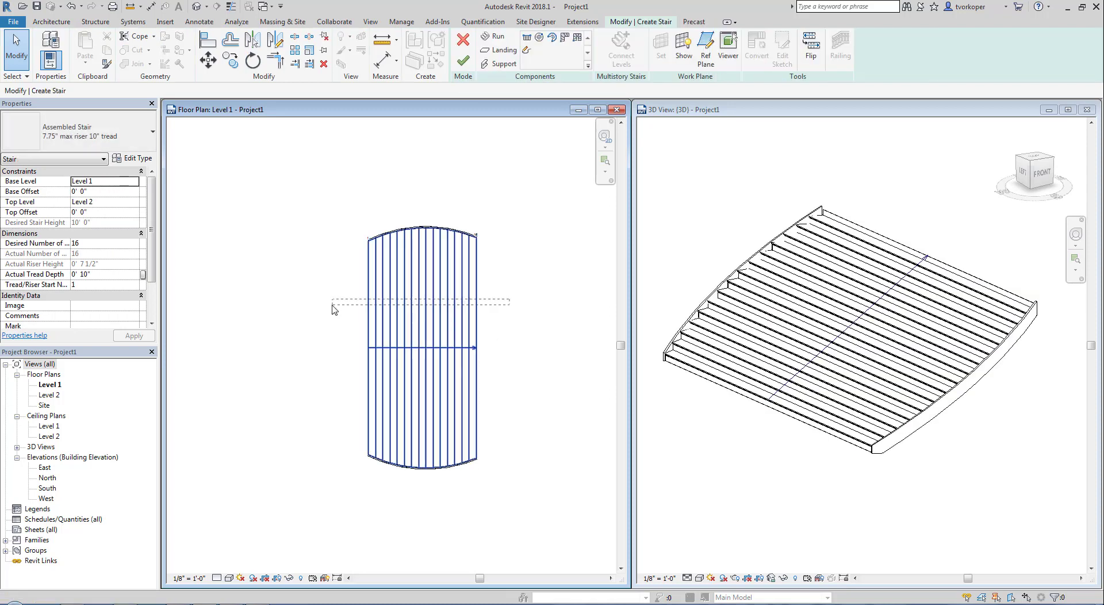
click(333, 309)
key(Delete)
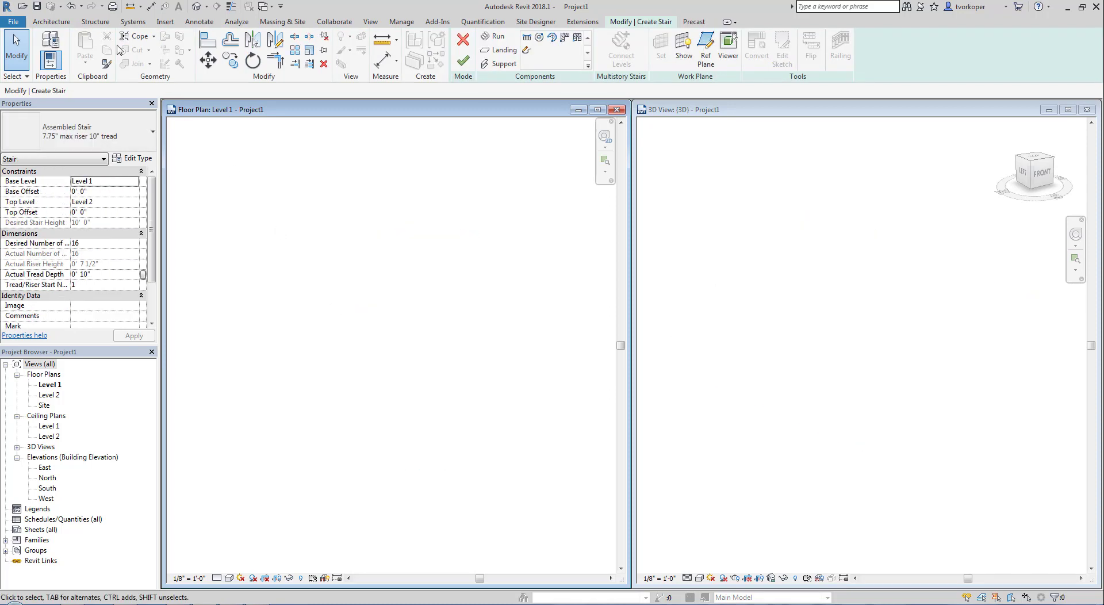
click(71, 6)
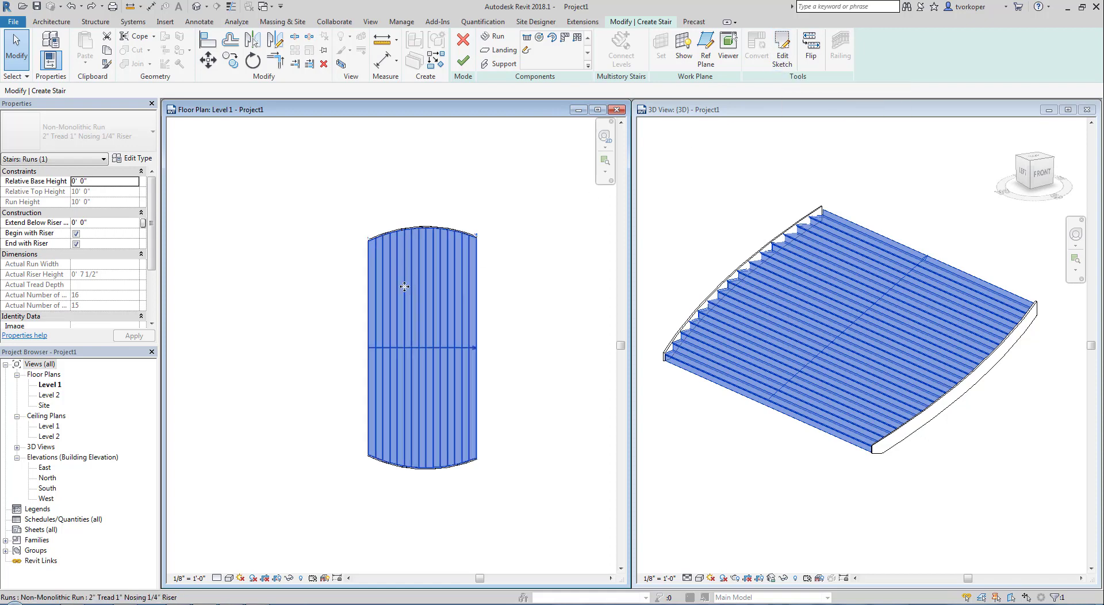
click(463, 60)
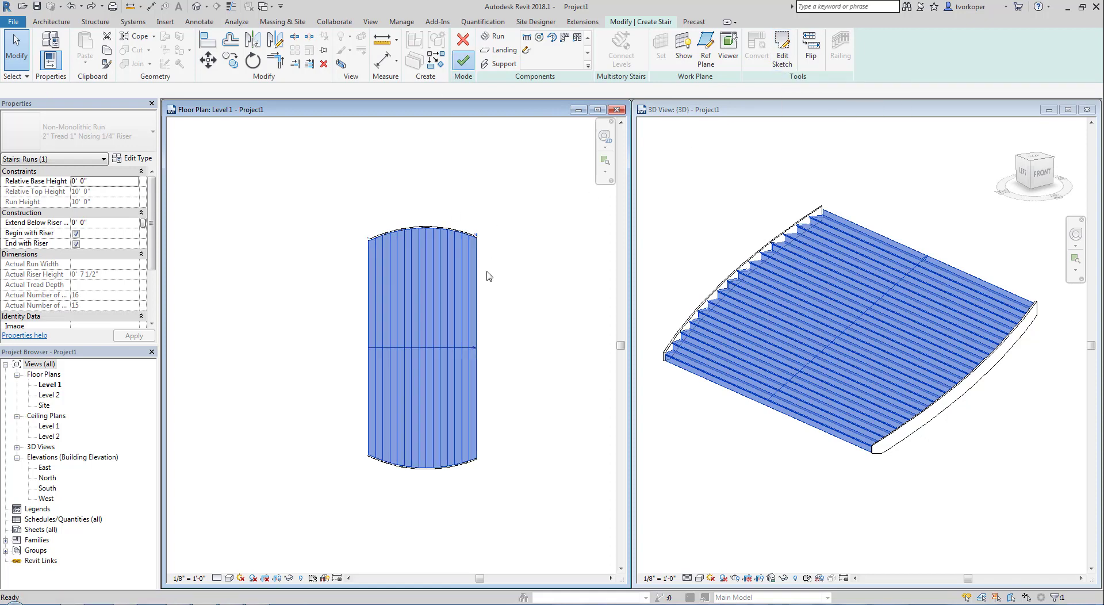
Step: Open the stair run's sketch and delete all of its straight risers
click(440, 285)
click(463, 52)
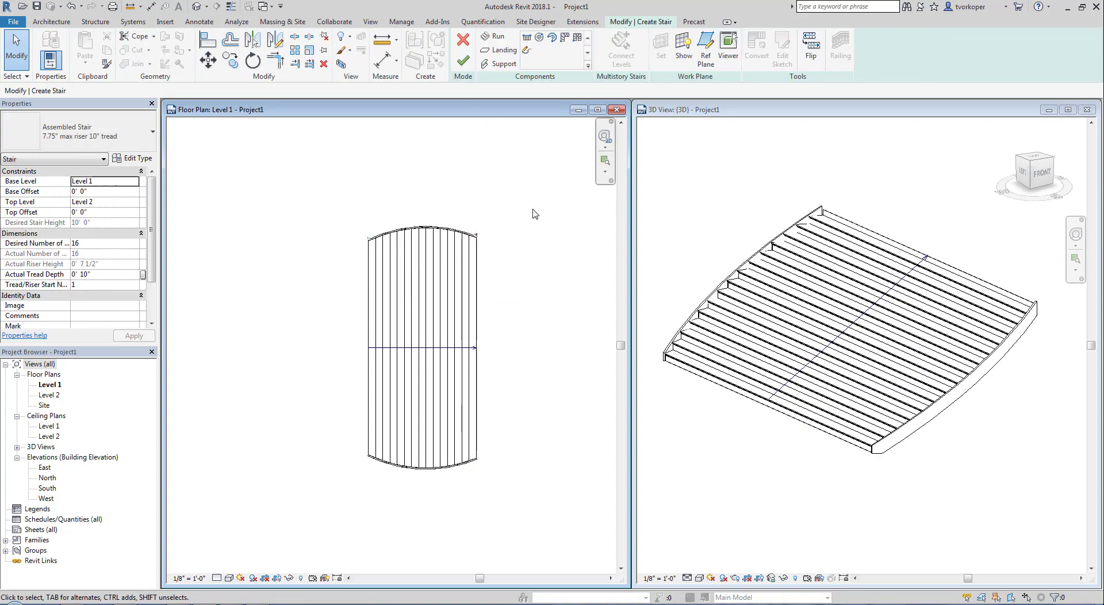
click(470, 284)
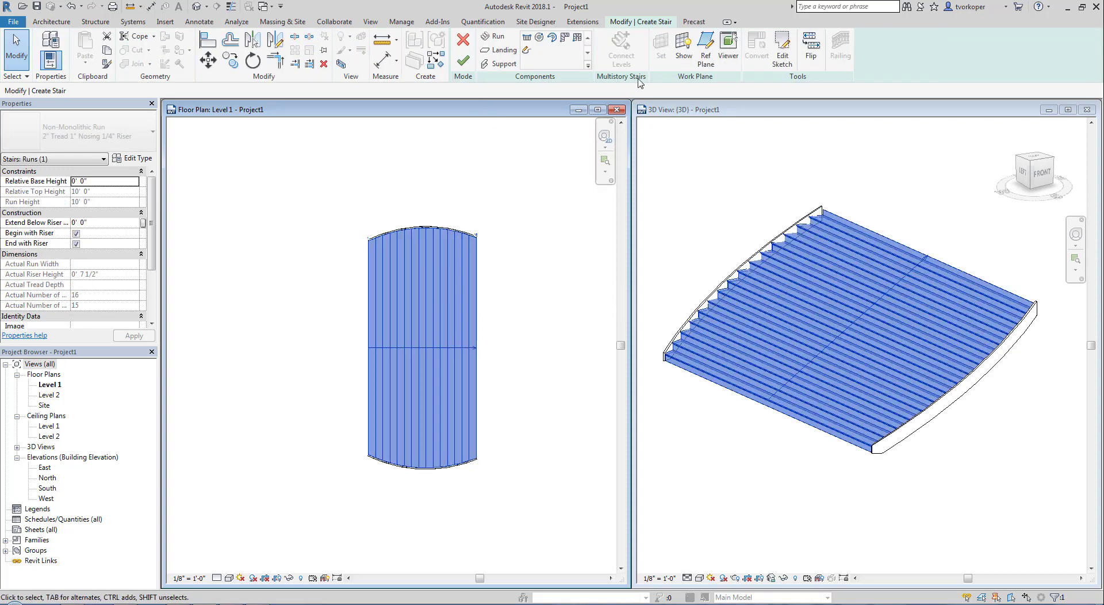
click(782, 55)
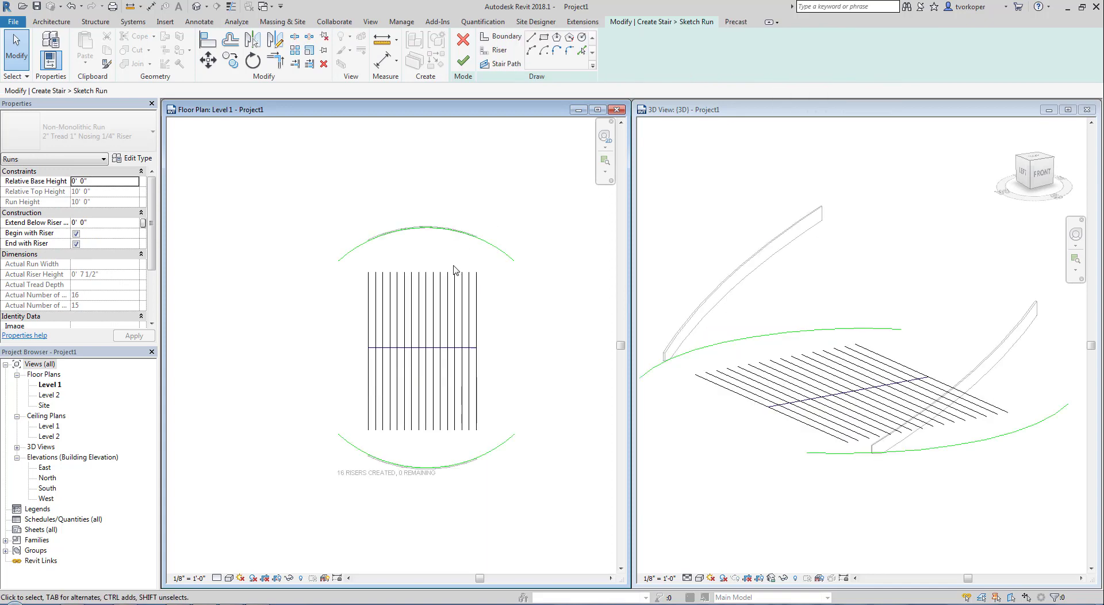
drag(490, 269, 353, 292)
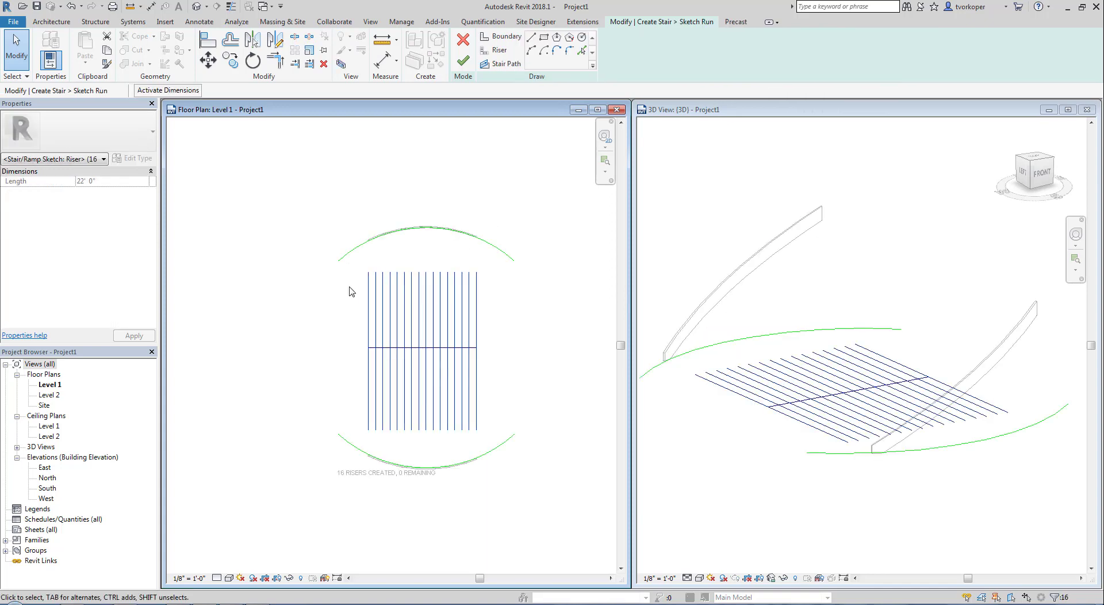
key(Delete)
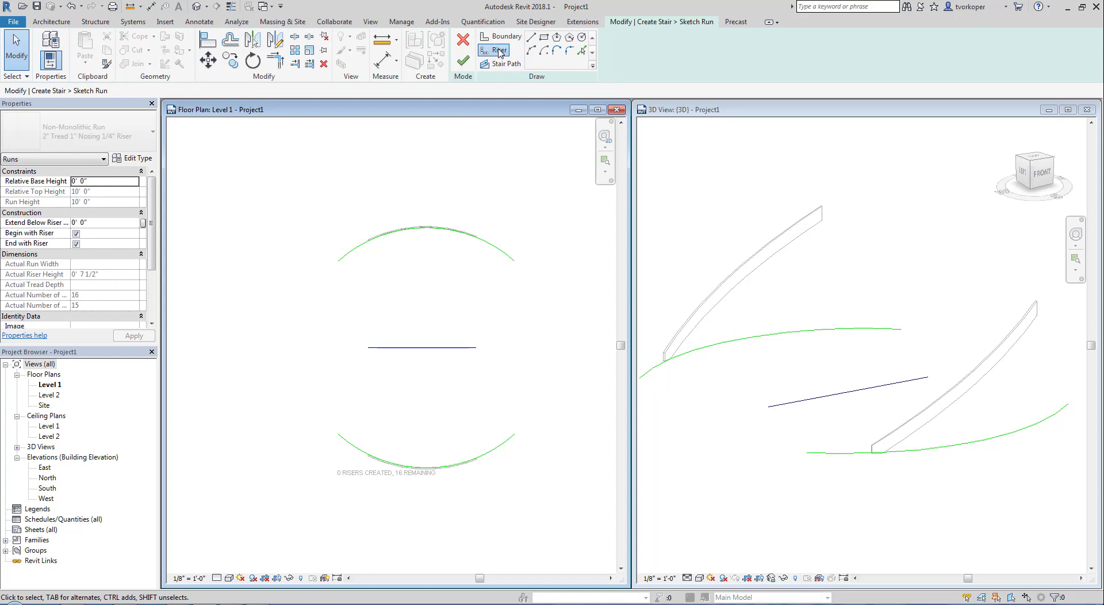
Step: Draw a start-end-radius arc riser of about 38'-7" radius between the boundaries, and extend the stair path's start to its midpoint
click(495, 50)
click(531, 50)
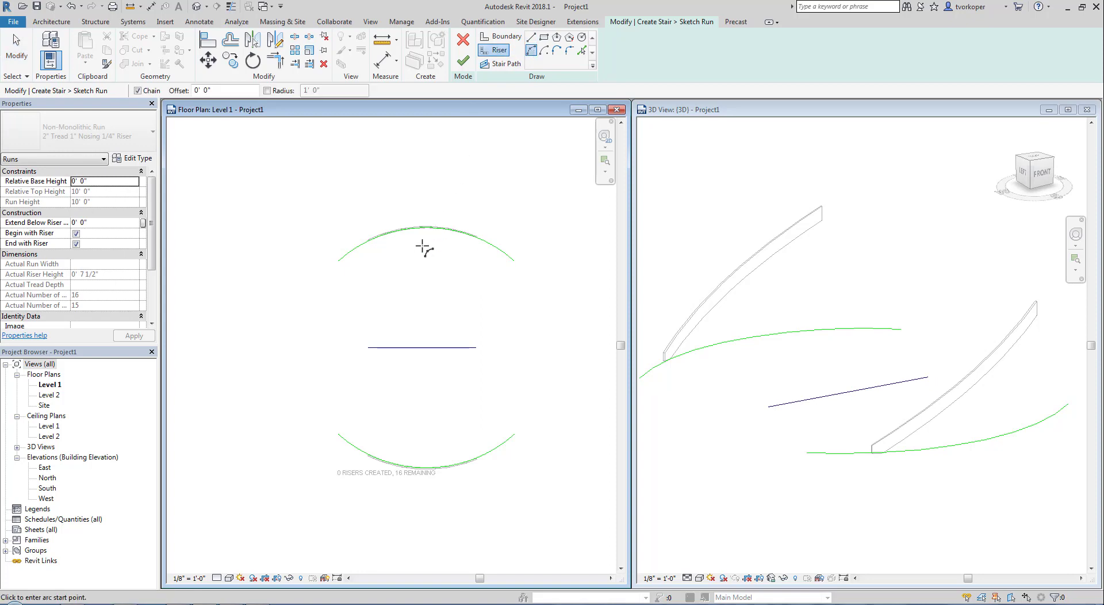
click(362, 263)
click(361, 432)
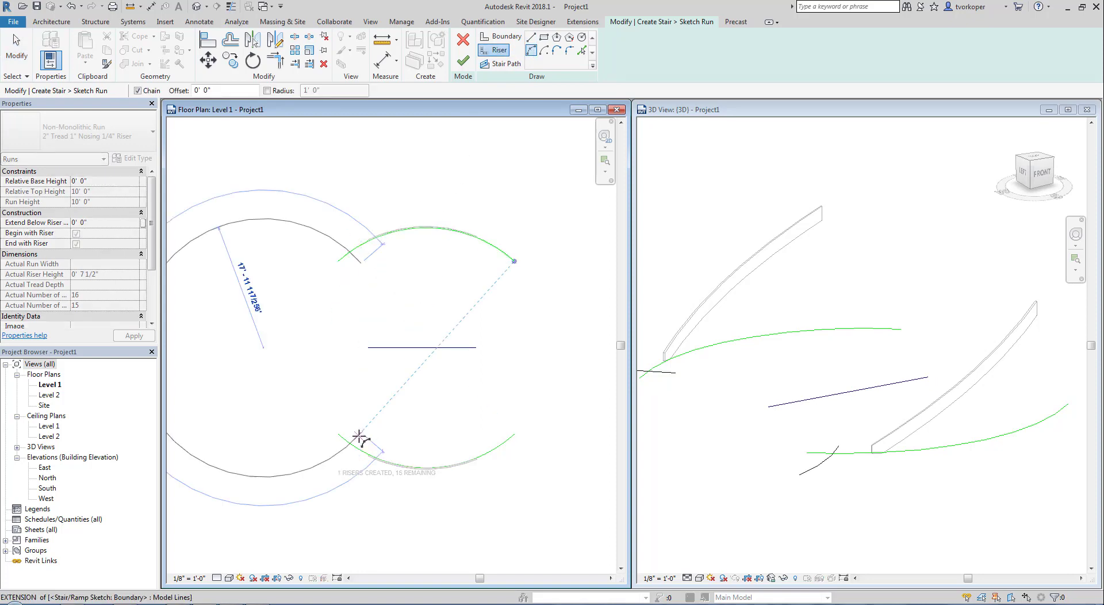
click(349, 350)
key(Escape)
key(Escape)
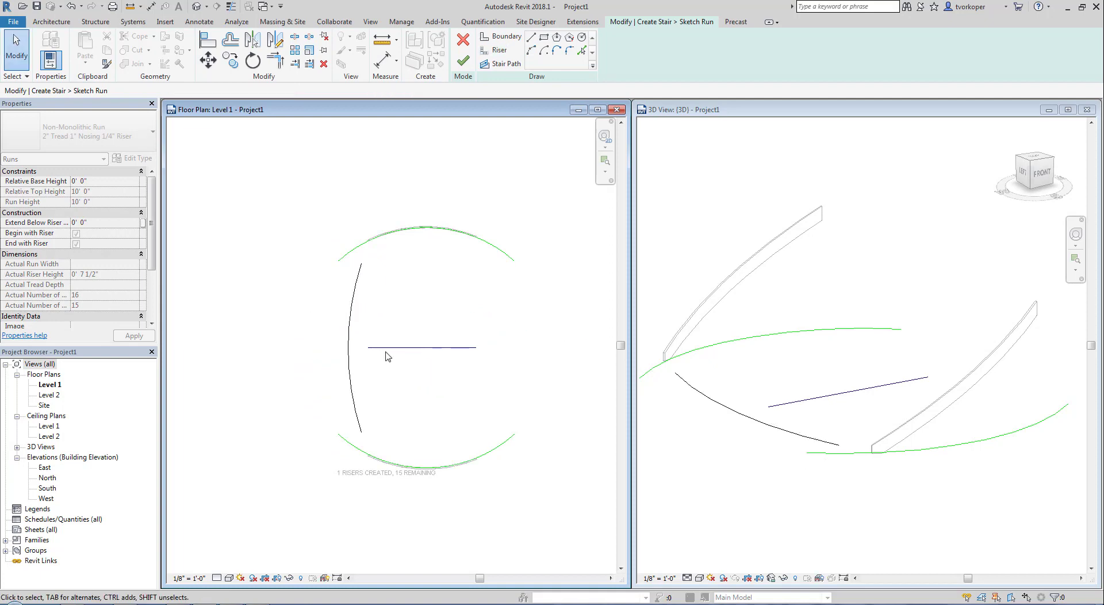
click(387, 348)
drag(368, 347, 348, 347)
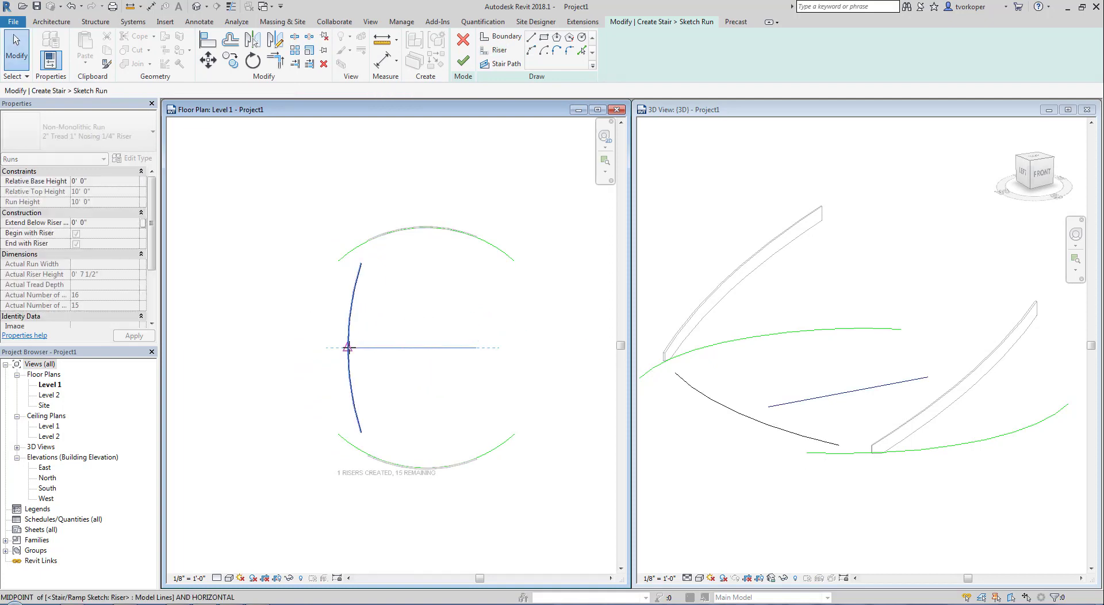
Step: Copy the arc riser repeatedly along the stair path at 1' spacing to make 16 curved risers in total
click(349, 317)
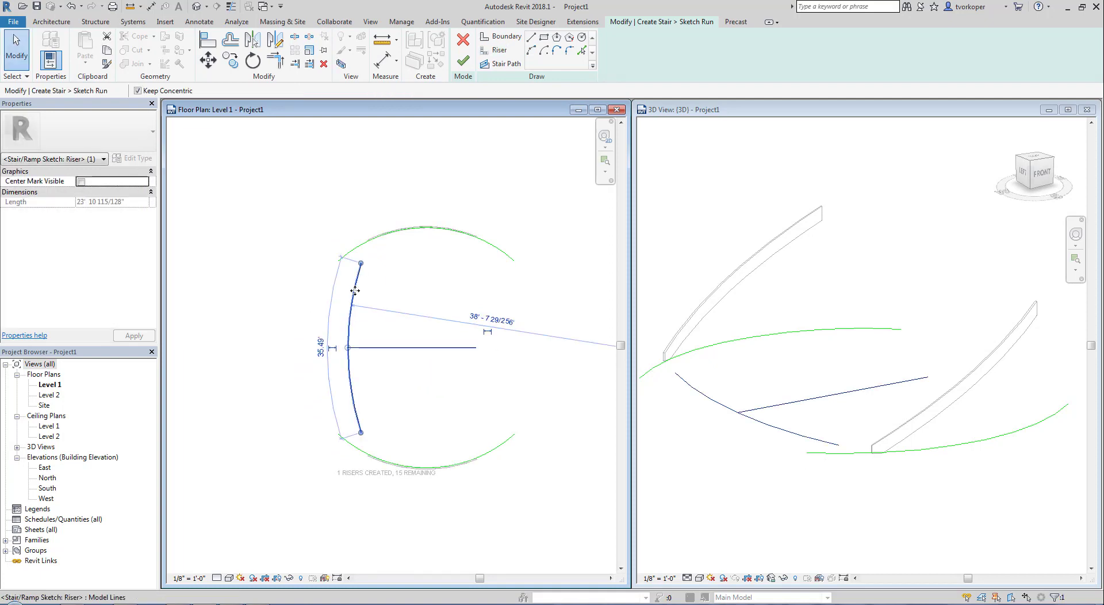
click(230, 60)
click(298, 156)
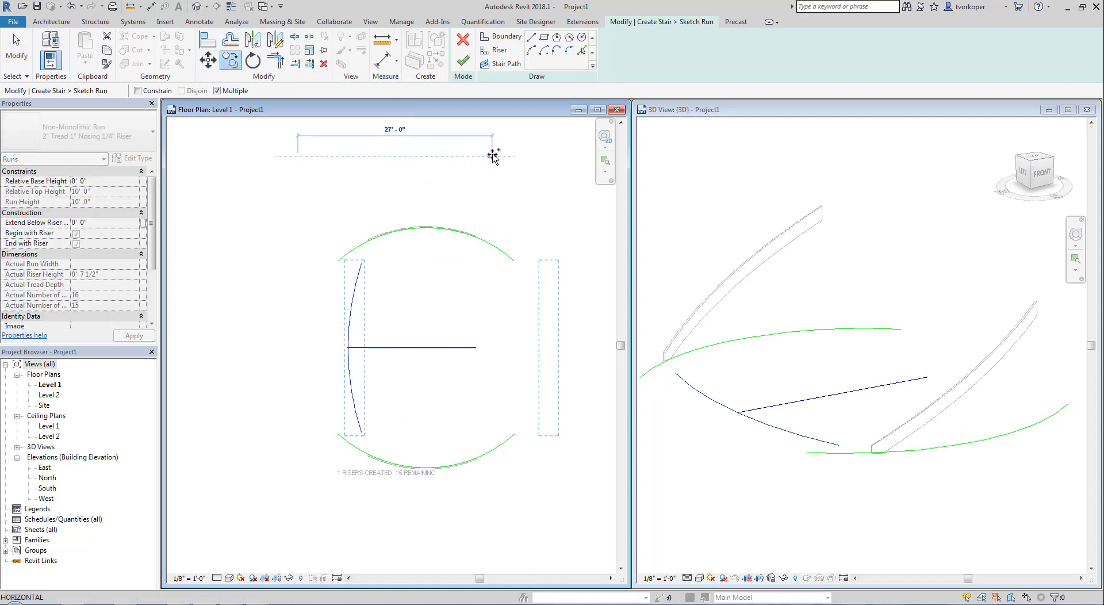
text(1)
key(Return)
text(1)
key(Return)
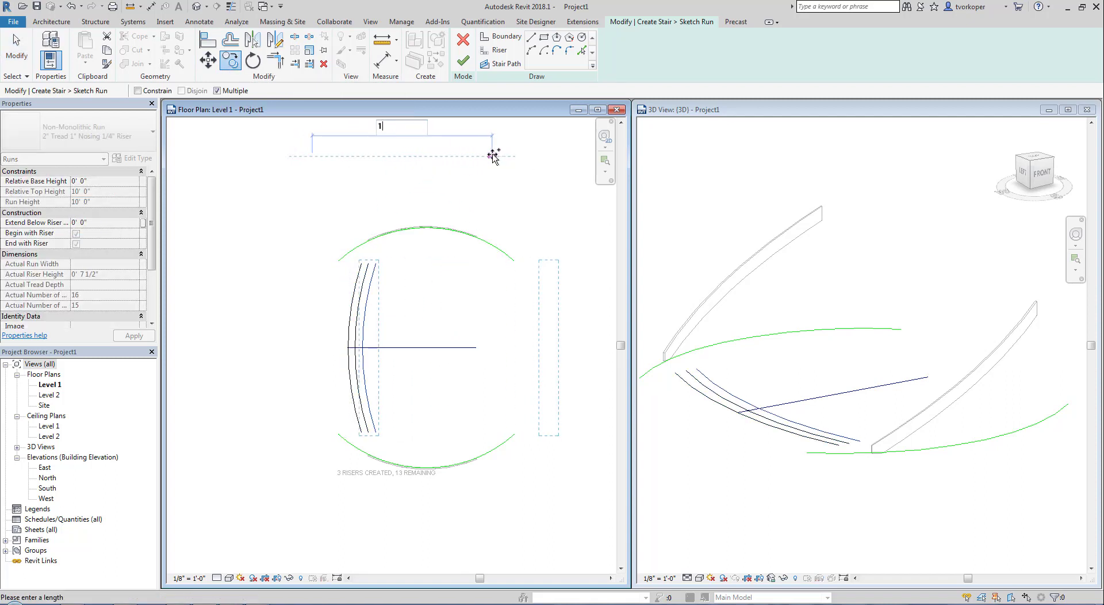
text(1)
key(Return)
text(1 1)
key(Return)
text(1)
key(Return)
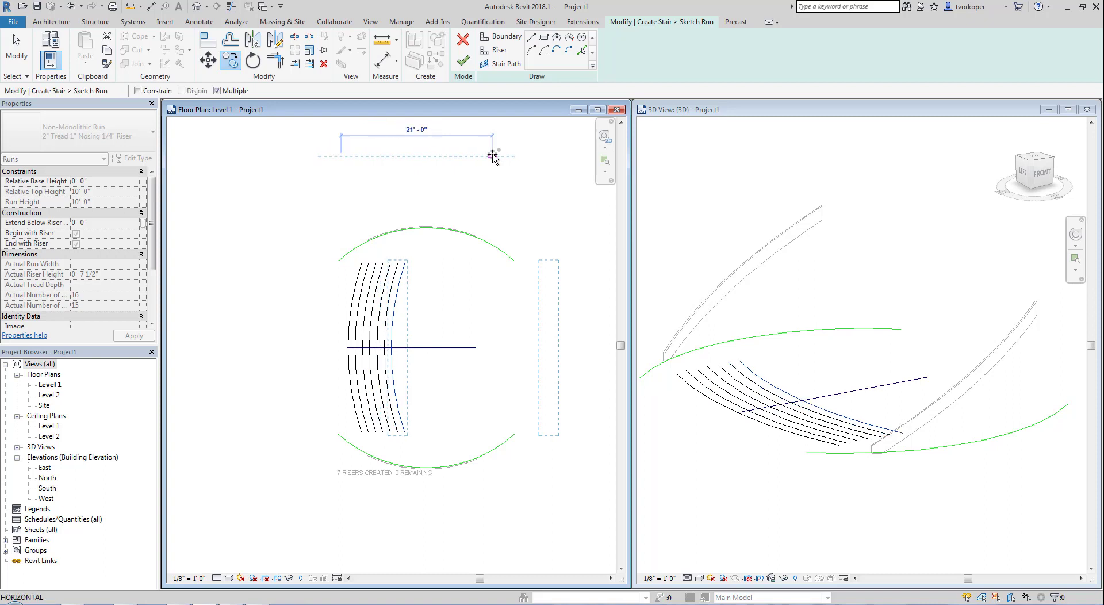
key(Return)
text(1)
key(Return)
text(1)
key(Return)
text(1)
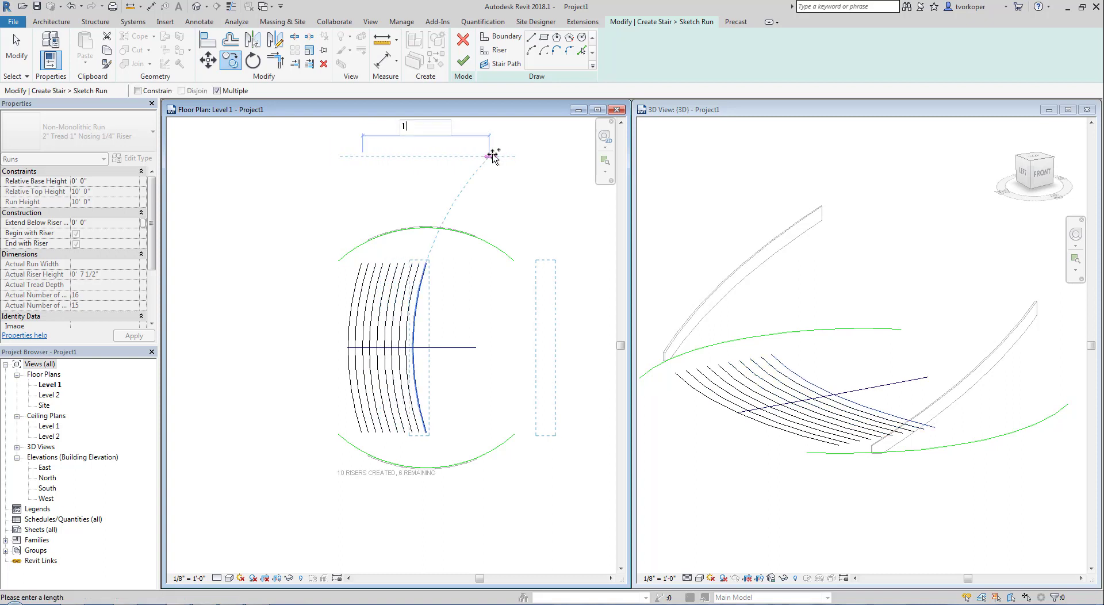
key(Return)
text(1)
key(Return)
text(1)
key(Return)
text(1)
key(Return)
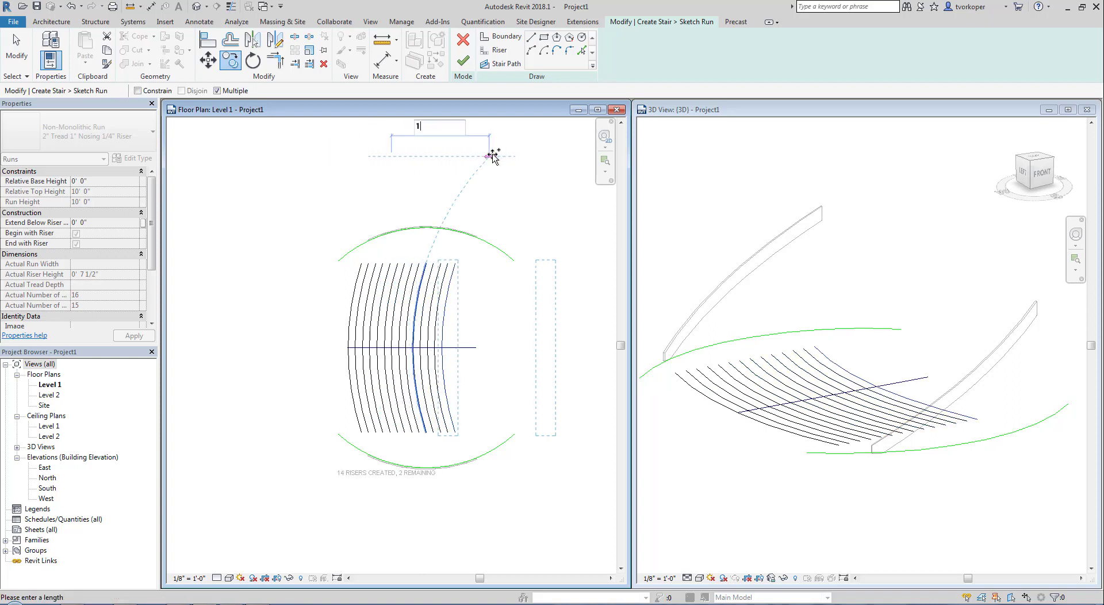
text(1)
key(Return)
text(1)
key(Return)
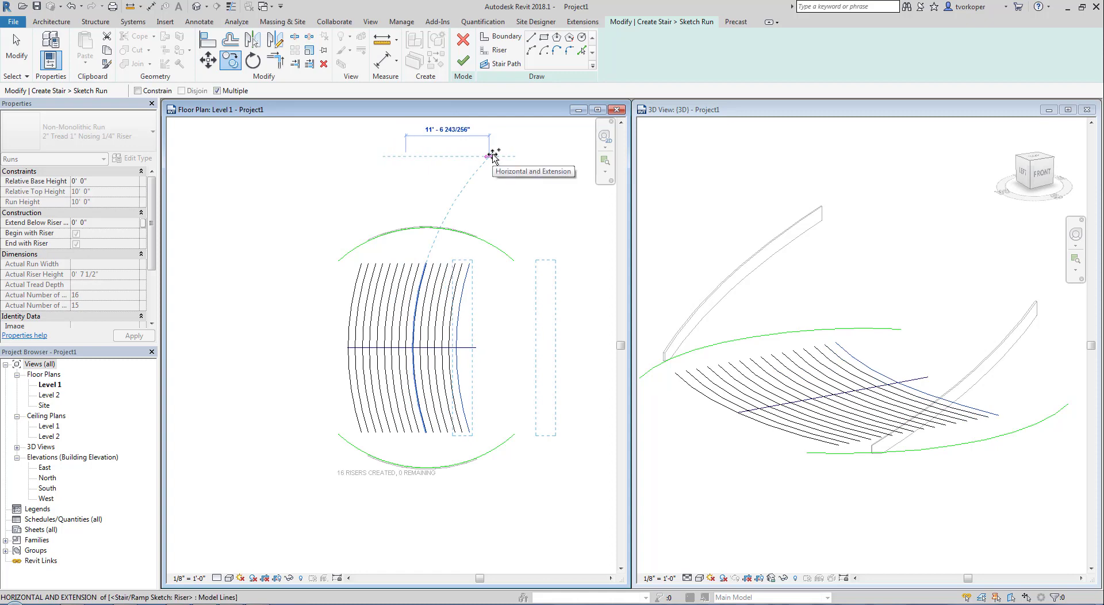
key(Escape)
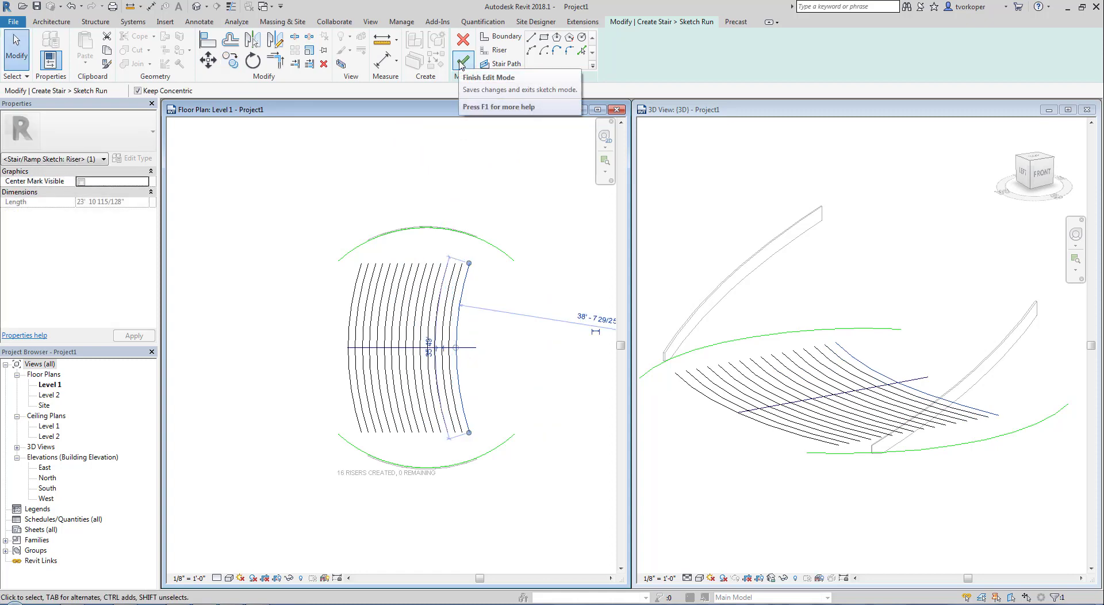
Step: Shorten the stair path's end to the midpoint of the last arc riser, and finish the run sketch
click(485, 375)
click(475, 348)
drag(476, 348, 455, 347)
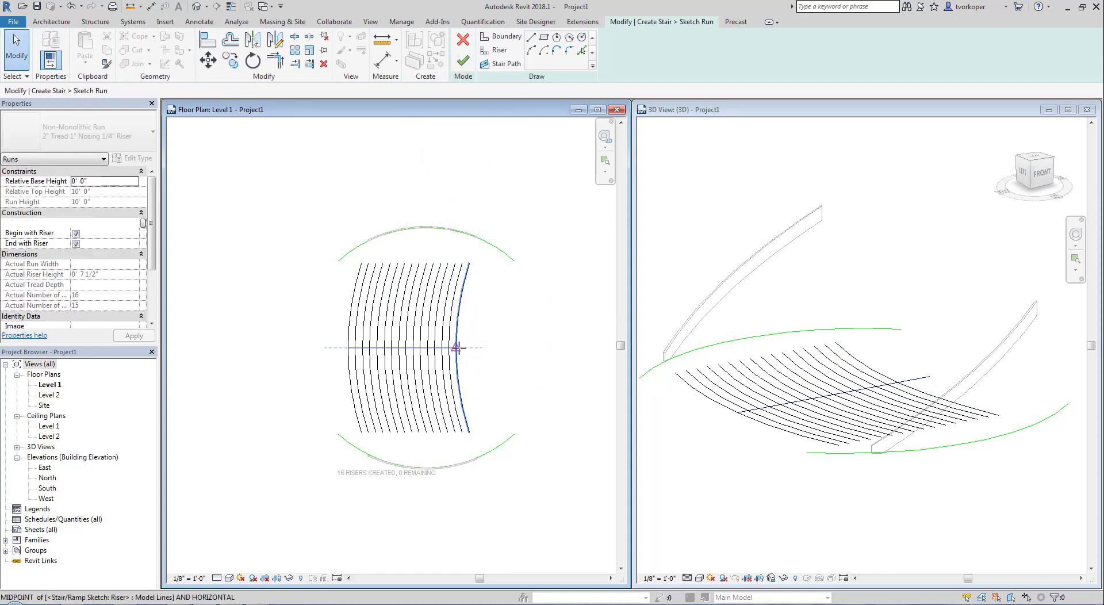
click(464, 61)
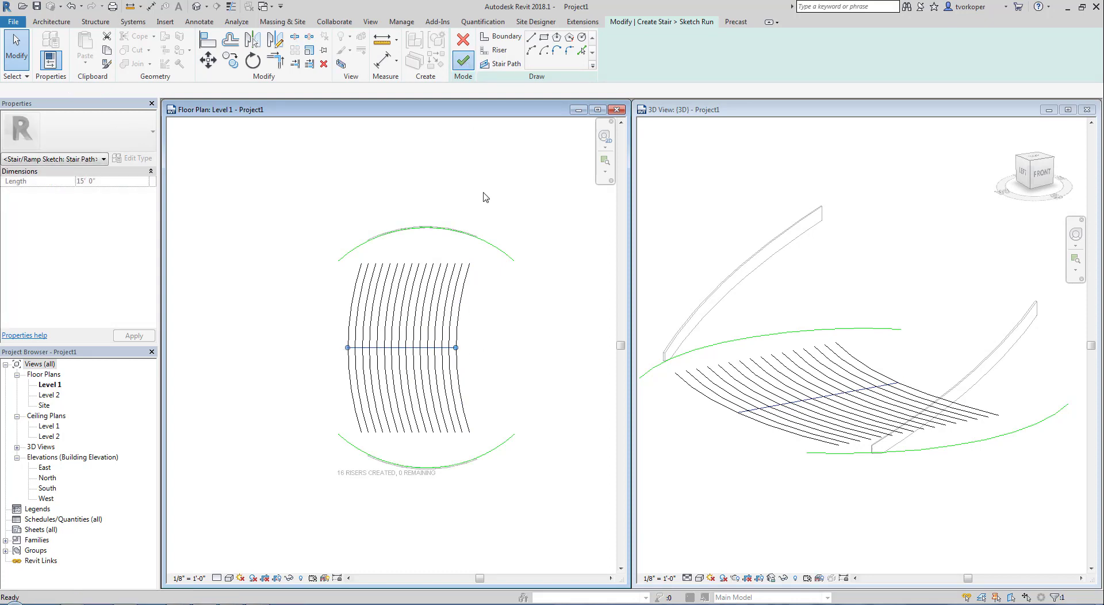
Step: Finish the stair and examine its curved treads and railings in the 3D view
click(714, 192)
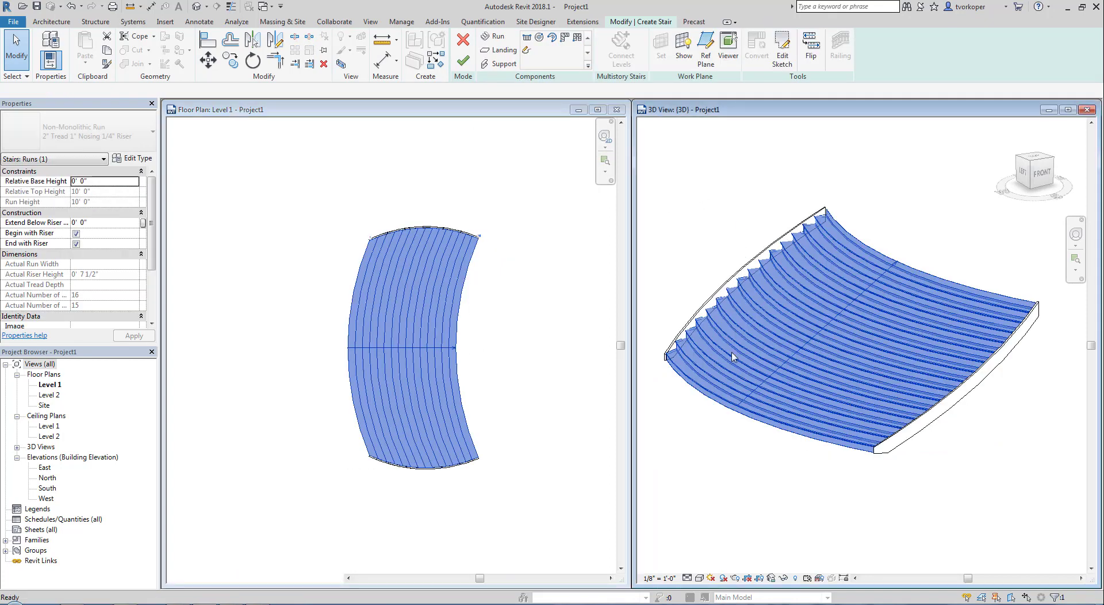
click(755, 431)
shift+middle_drag(744, 471, 739, 461)
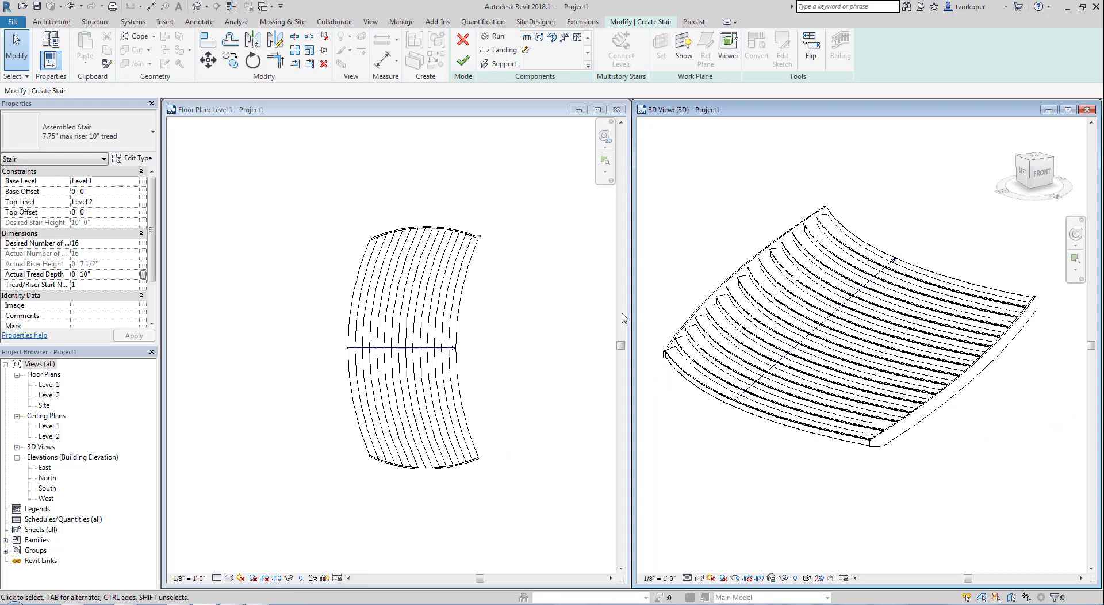
click(469, 68)
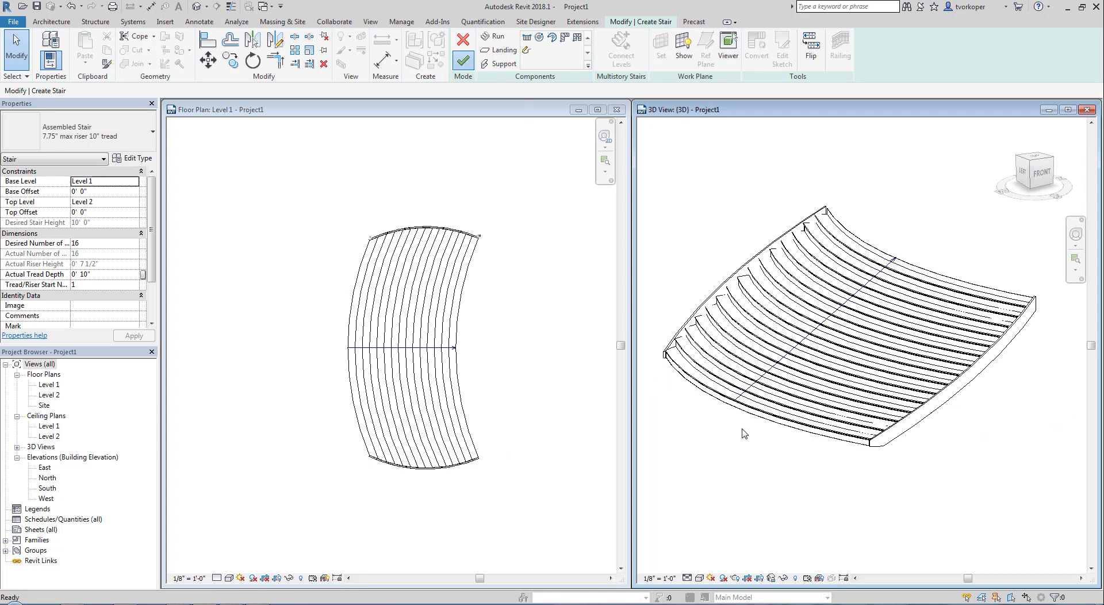
shift+middle_drag(745, 447, 716, 458)
click(568, 383)
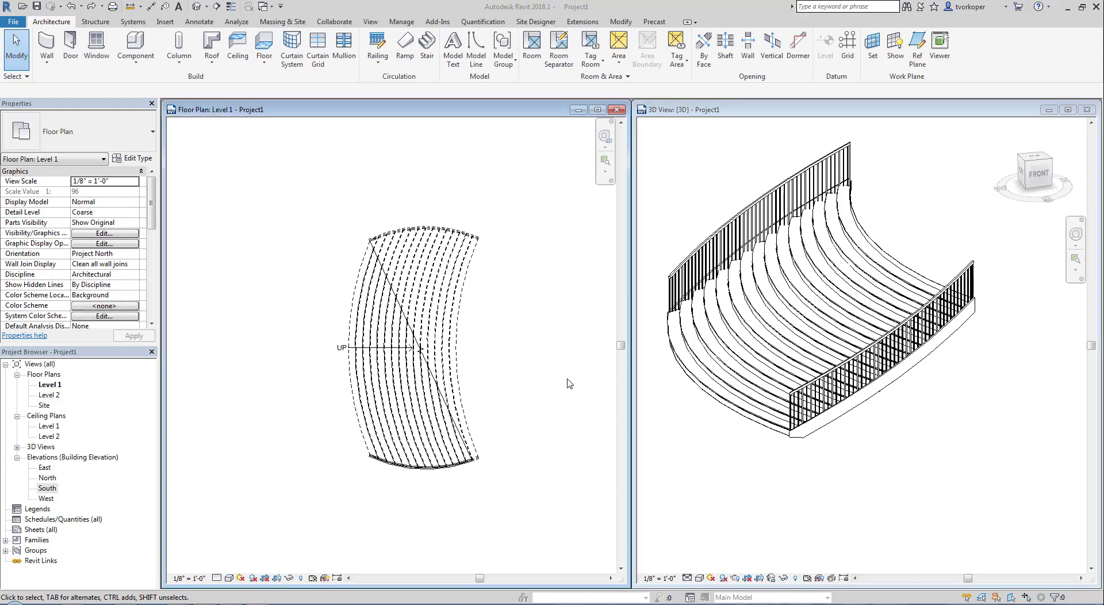
Step: Delete the whole curved stair from the Level 1 floor plan
click(446, 302)
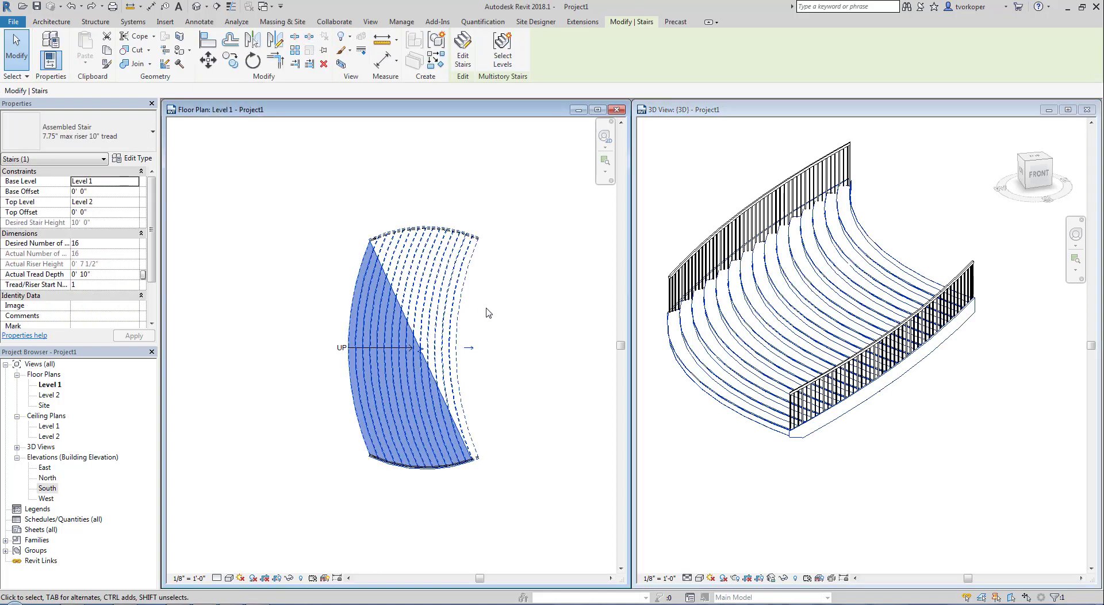
key(Delete)
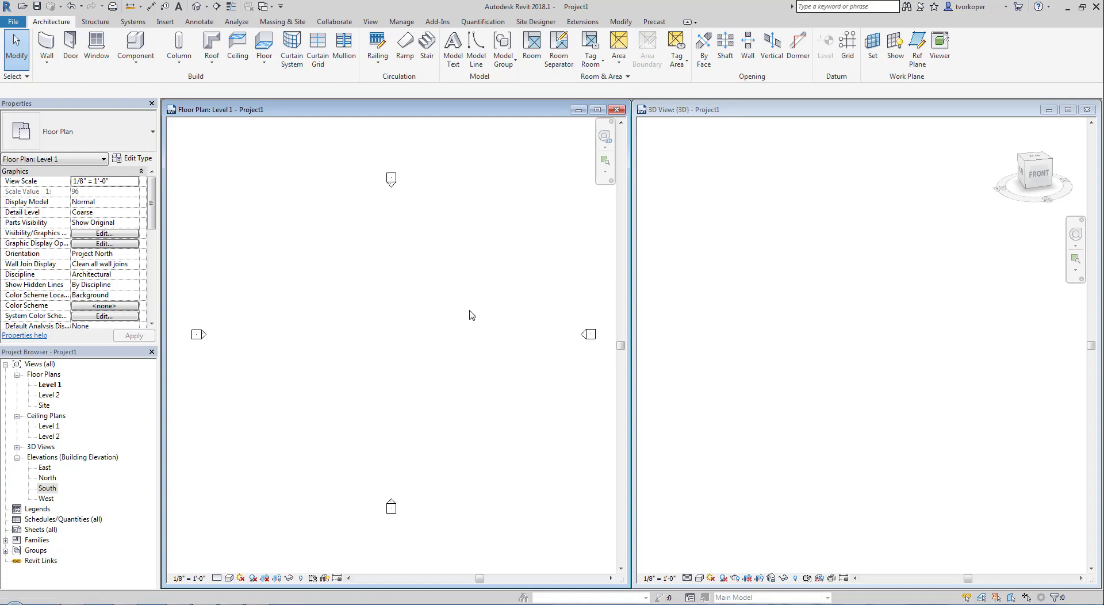
click(817, 312)
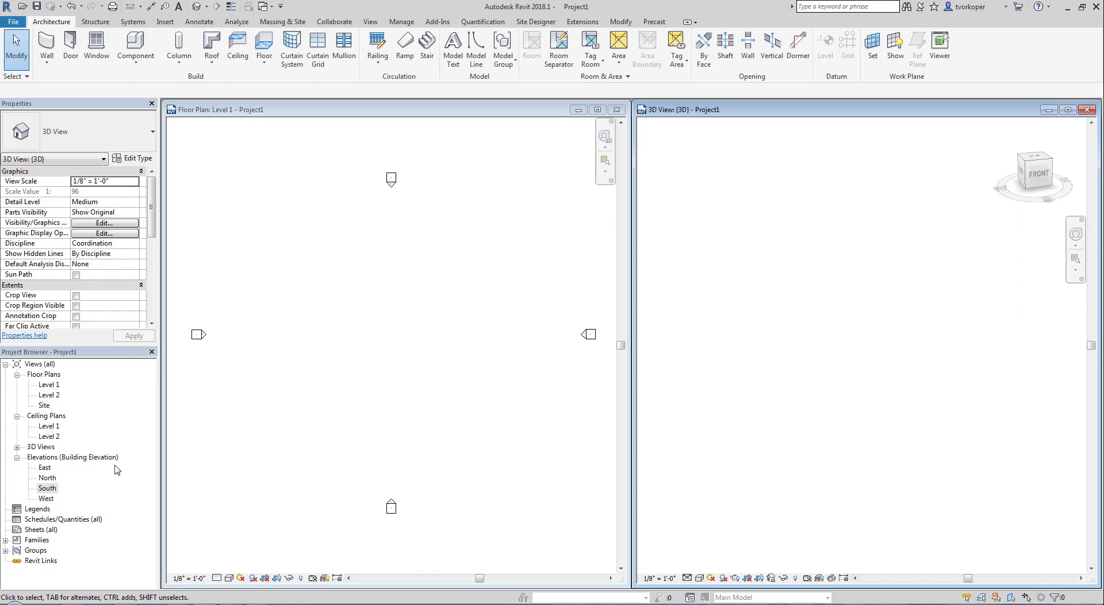
Step: Open the South elevation and reposition its window so the levels can be worked on
click(48, 488)
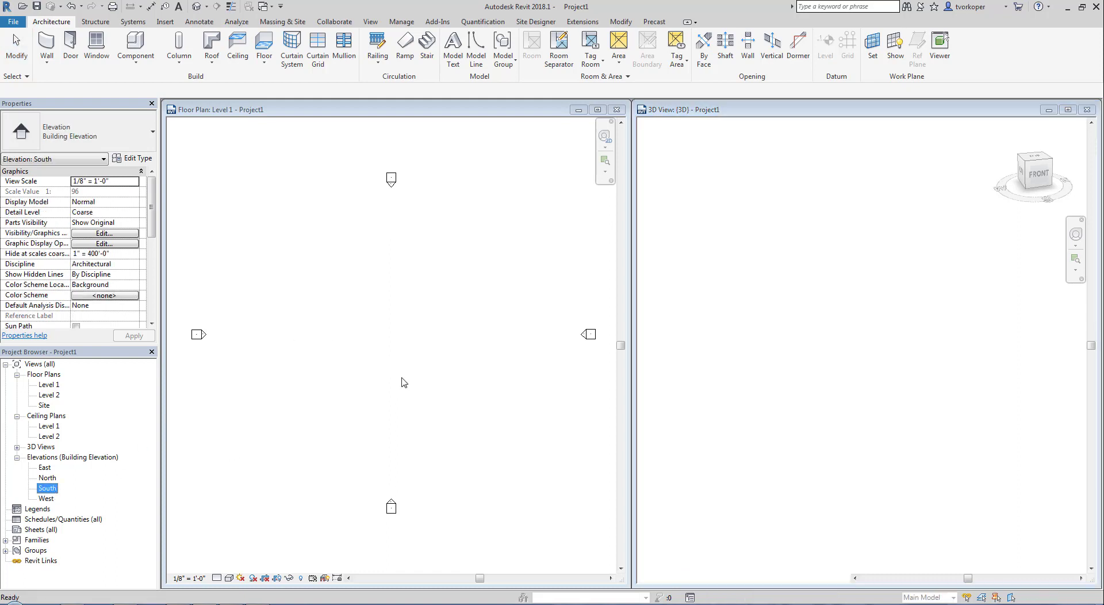
drag(585, 217, 520, 269)
click(520, 268)
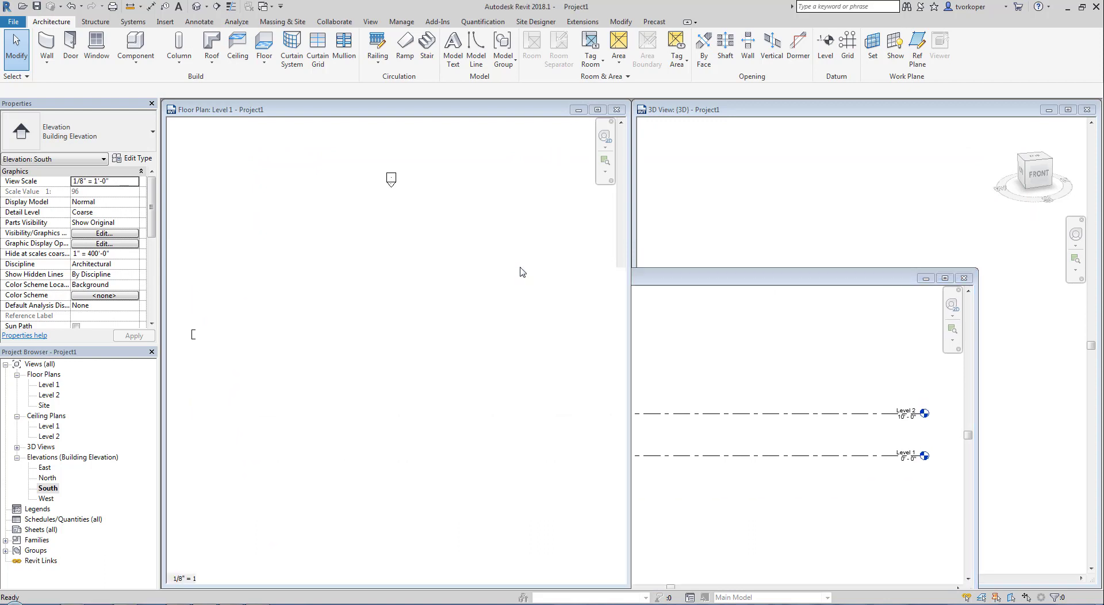
click(658, 278)
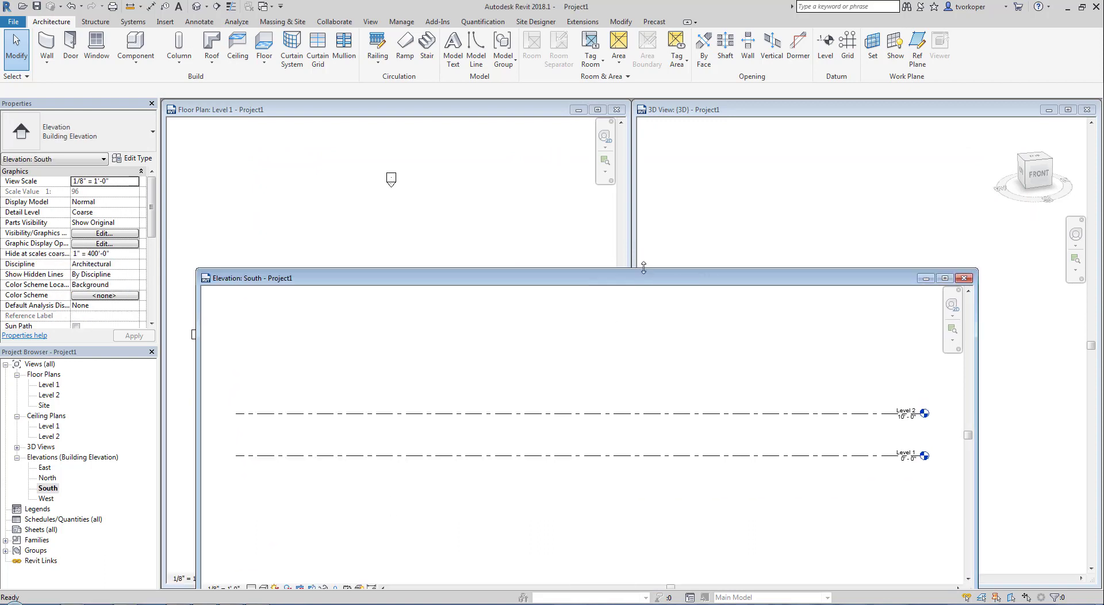
drag(645, 274, 645, 165)
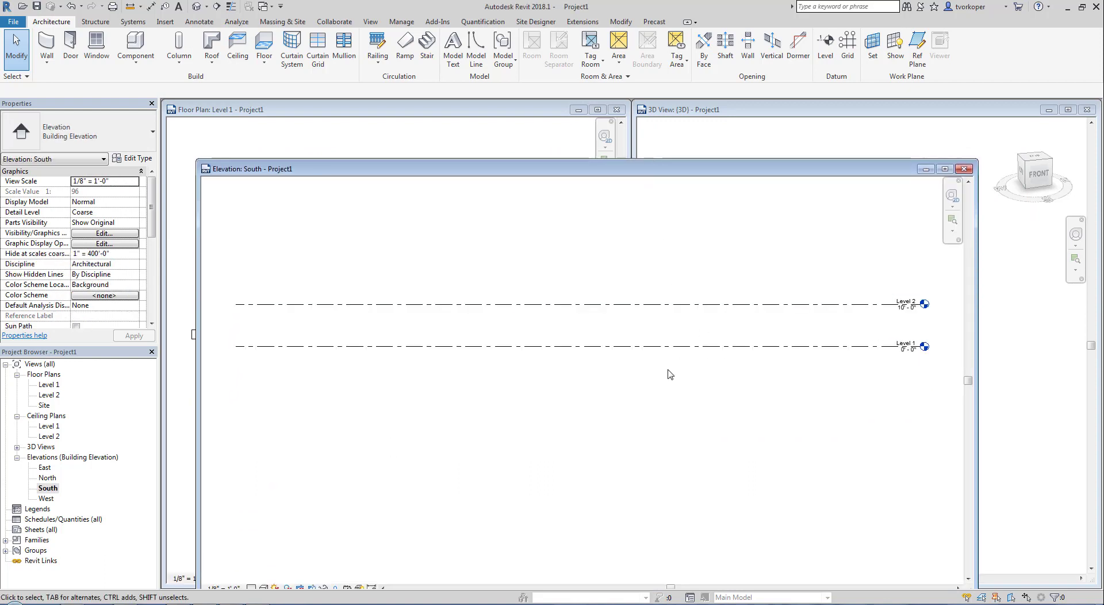
middle_drag(666, 375, 645, 506)
Step: Copy Level 2 upward four times at 10' spacing to add Levels 3 to 6
click(692, 439)
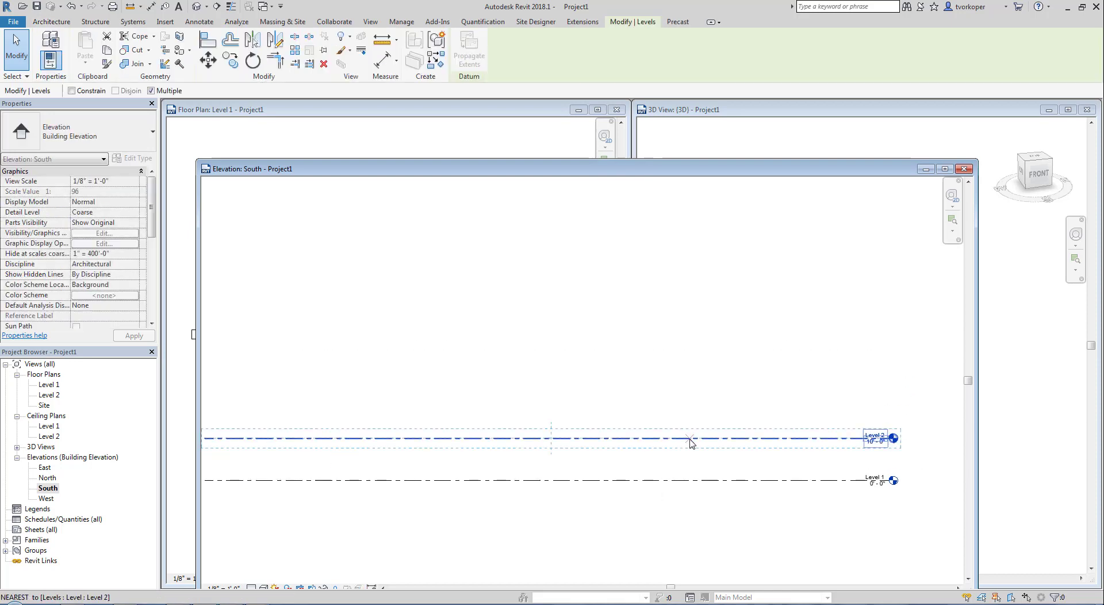
key(c)
key(o)
click(691, 439)
text(10)
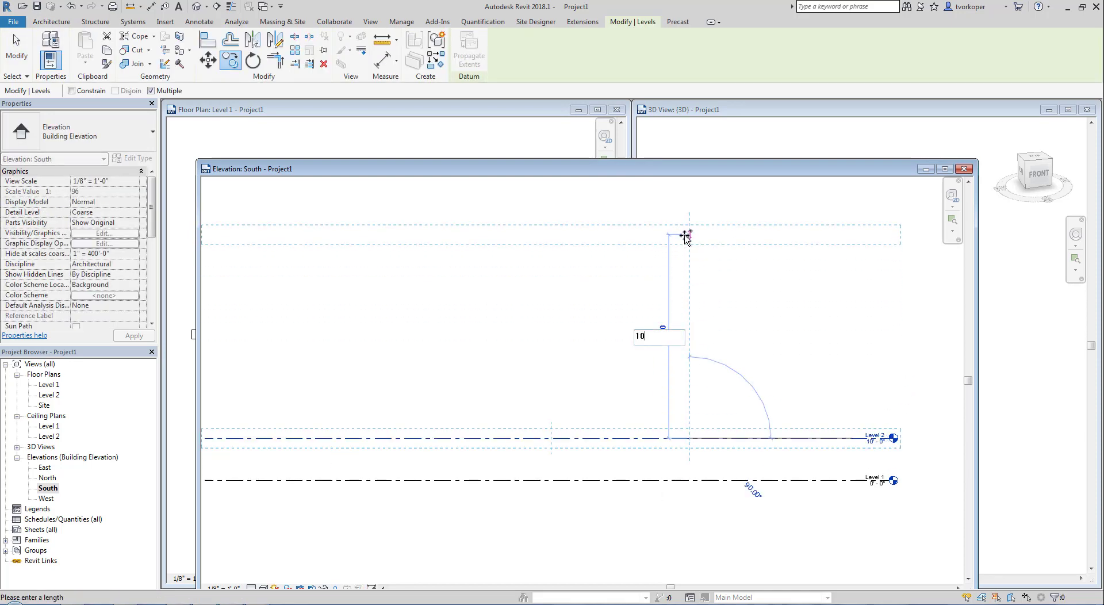
key(Return)
text(10)
key(Return)
text(10)
key(Return)
text(10)
key(Return)
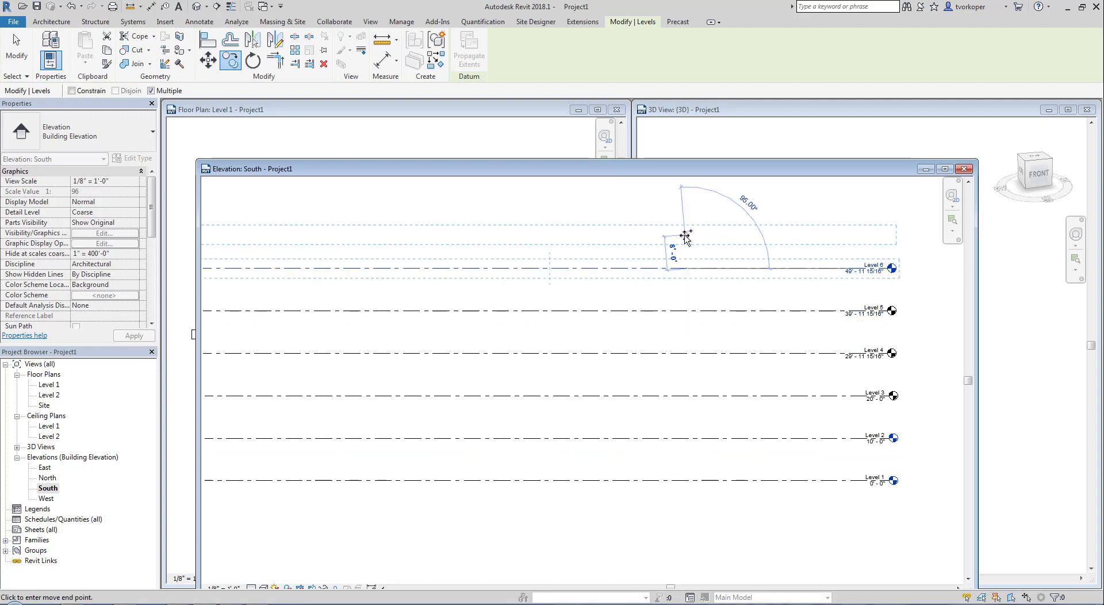
key(Escape)
key(Escape)
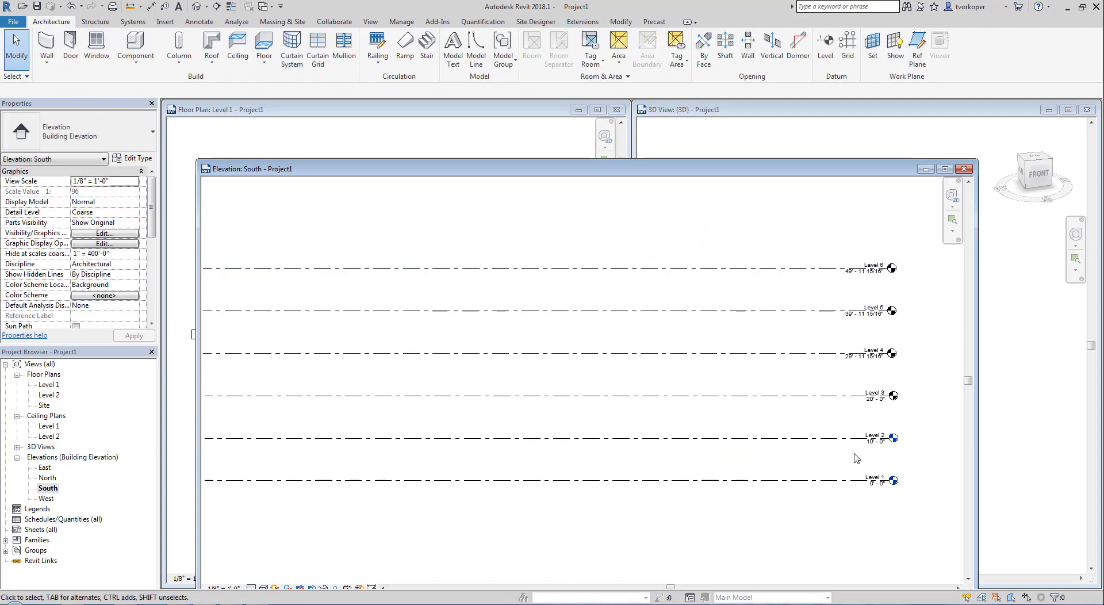
Step: Return to the Level 1 floor plan view
click(750, 151)
click(522, 136)
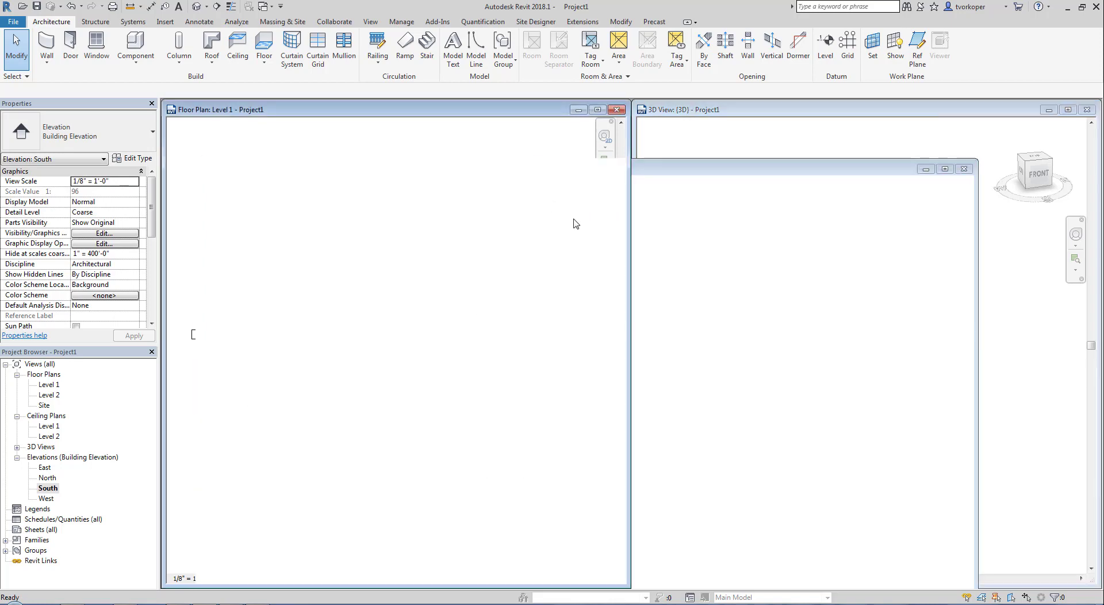
Step: Tile the open plan, elevation and 3D views and make the Level 1 floor plan active
key(w)
key(t)
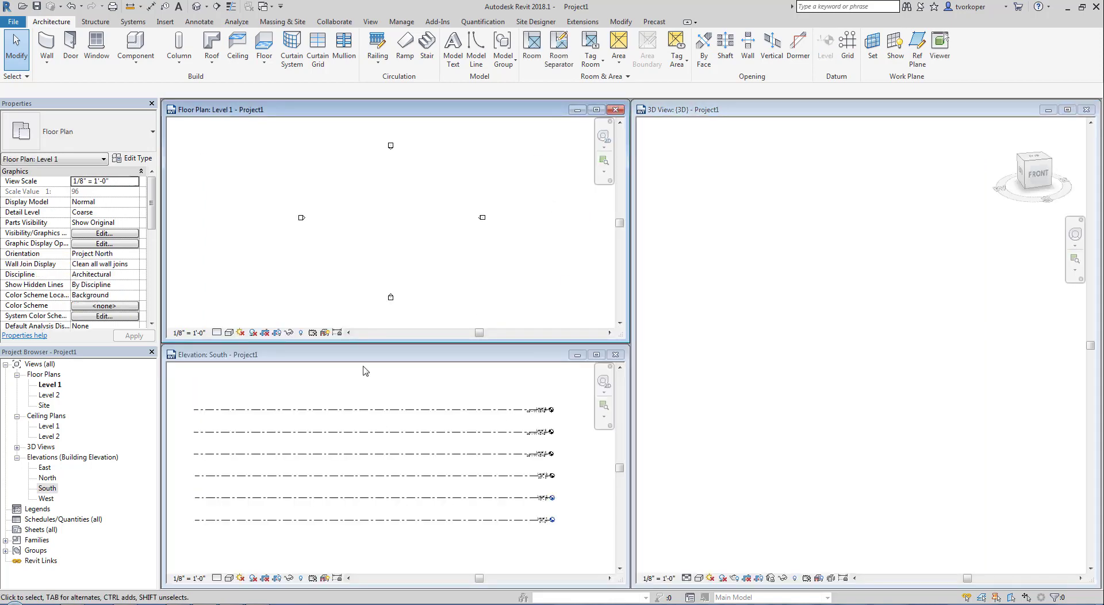
click(780, 263)
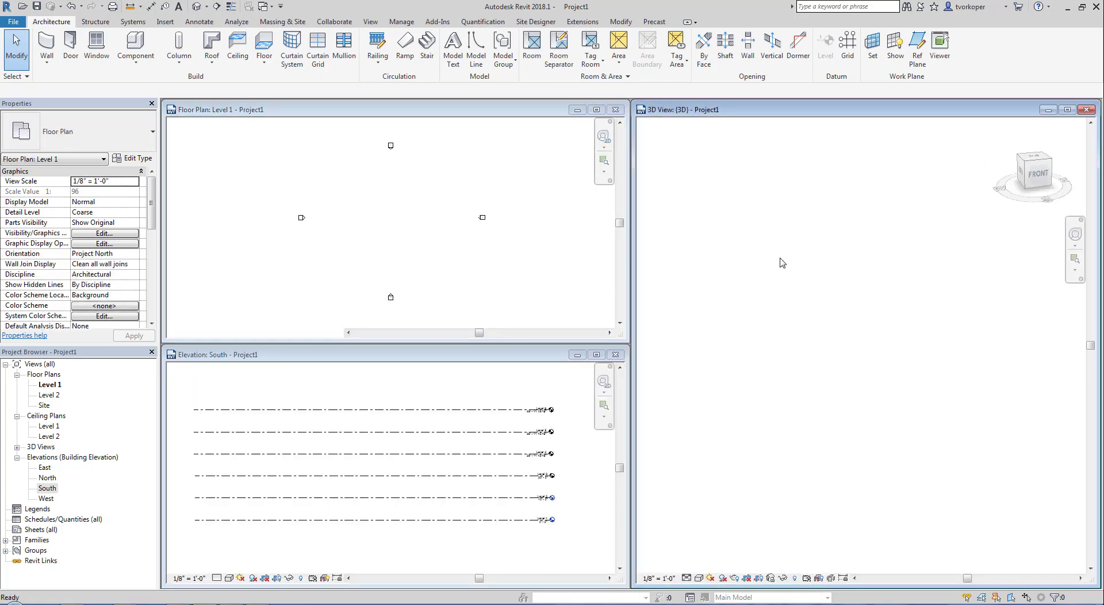
click(403, 213)
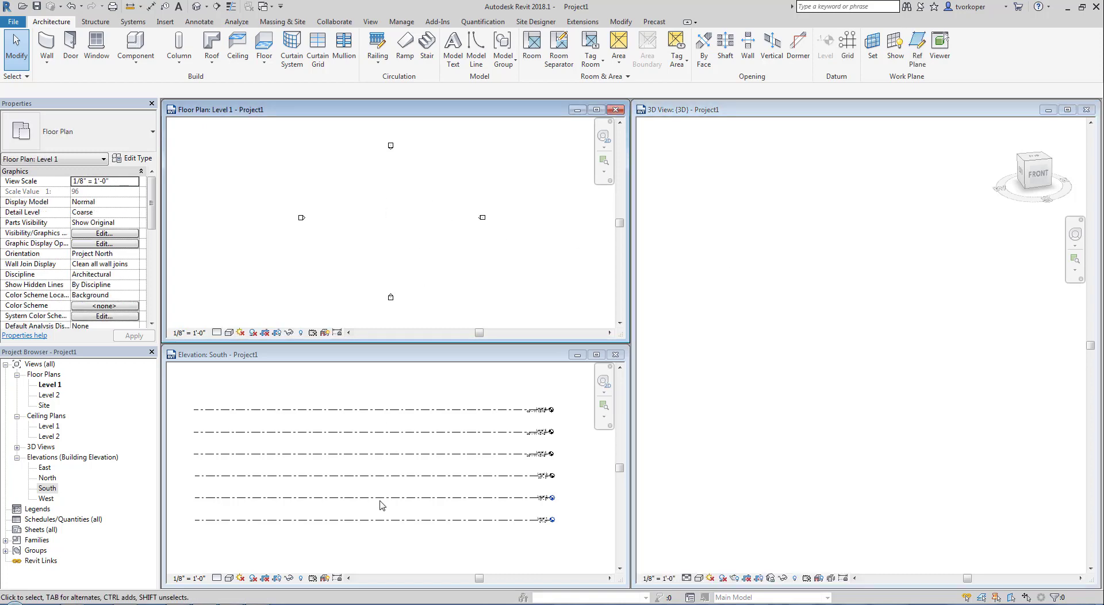
Step: Start a stair from Level 1 to Level 2 and draw a horizontal first run 5'-10" long with 8 risers
click(427, 58)
click(627, 353)
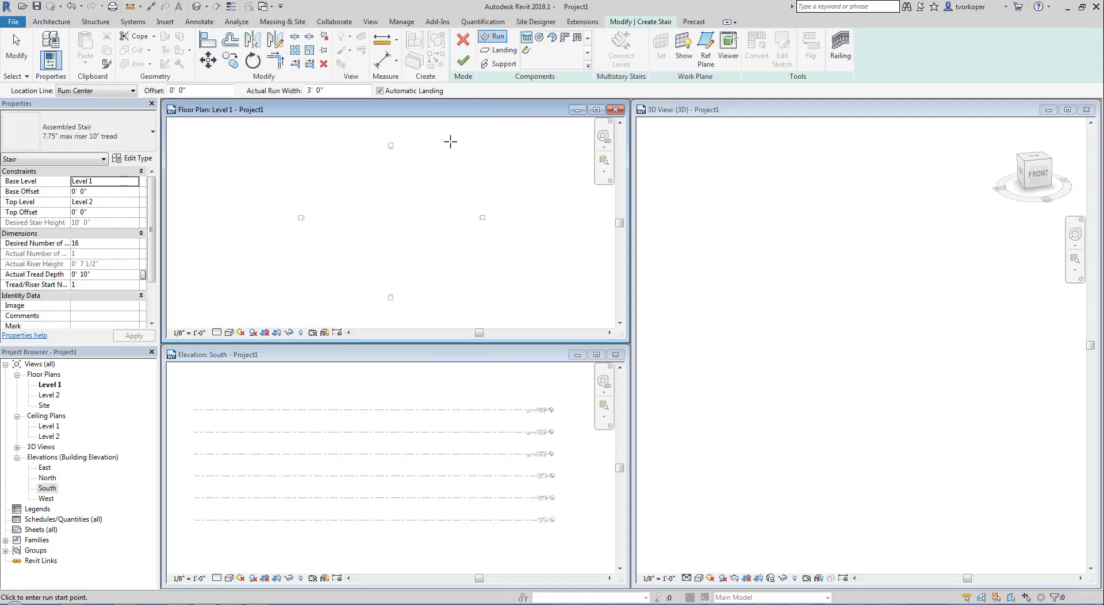
scroll(409, 201, up, 2)
scroll(362, 242, down, 2)
scroll(364, 242, up, 3)
mouse_move(61, 171)
mouse_down()
mouse_move(102, 193)
mouse_move(87, 204)
mouse_move(99, 211)
mouse_up()
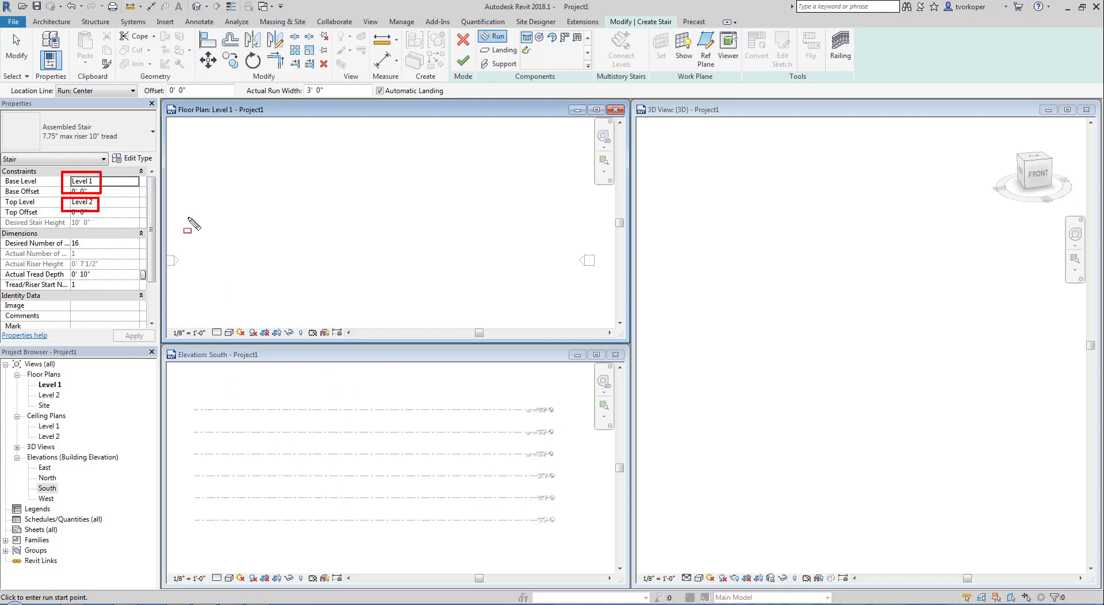
key(Escape)
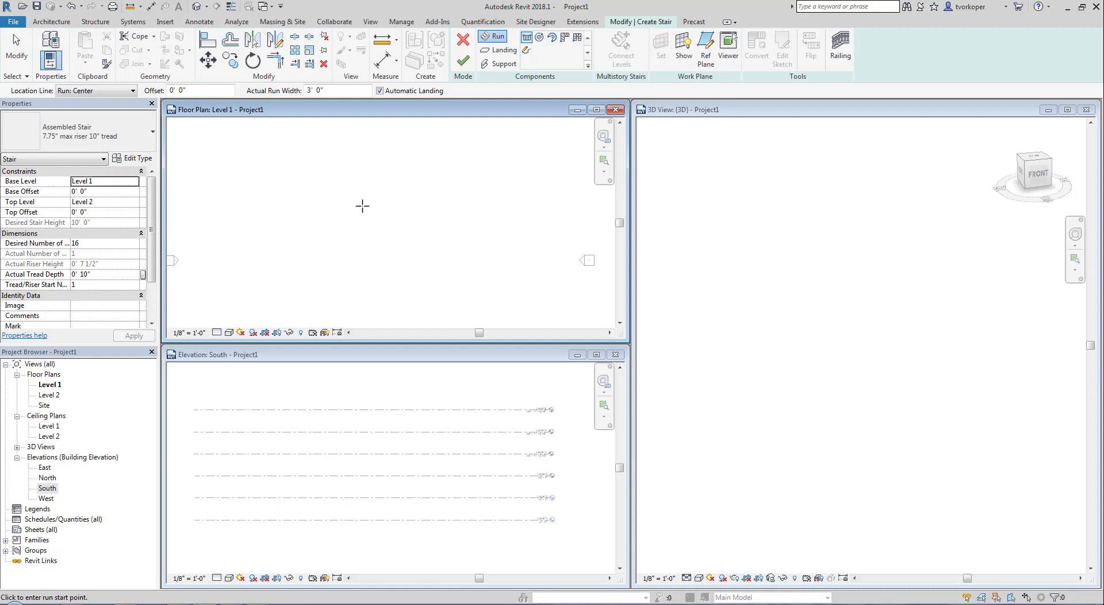
click(350, 204)
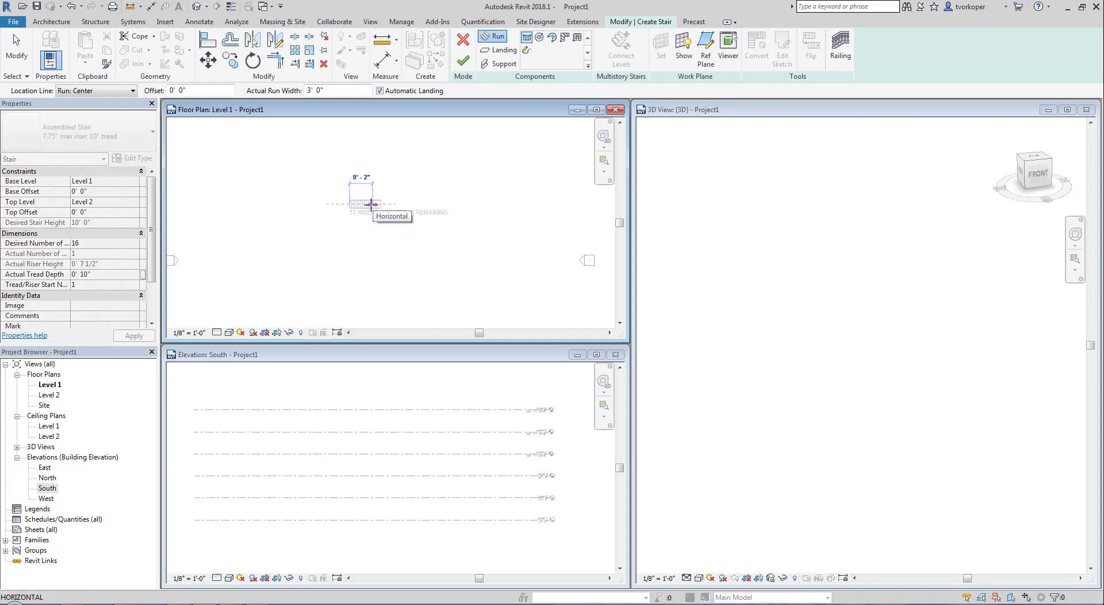
scroll(364, 204, up, 5)
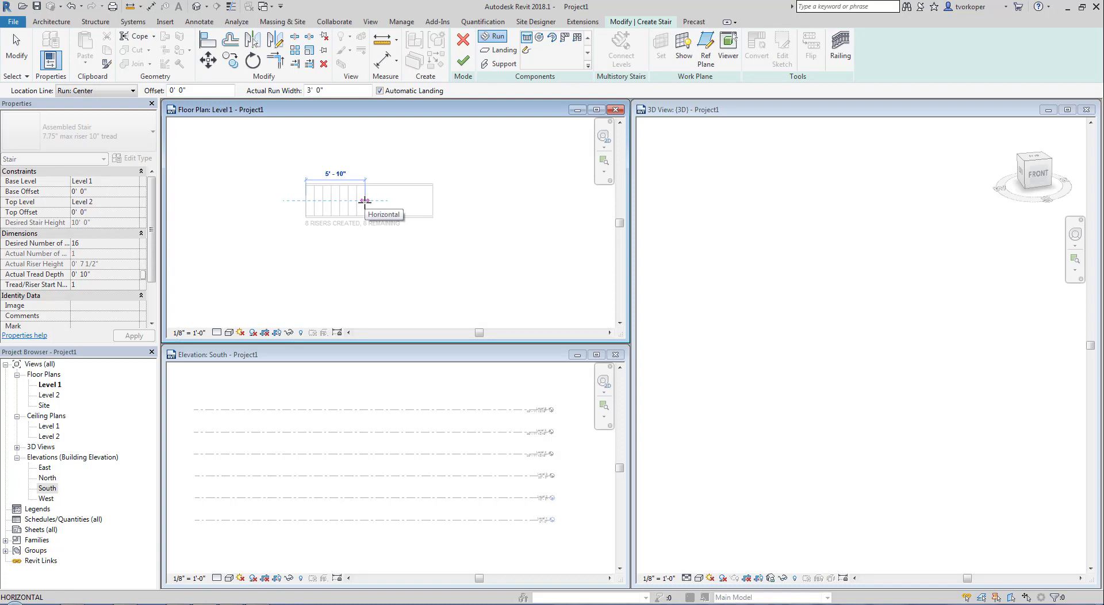
click(364, 201)
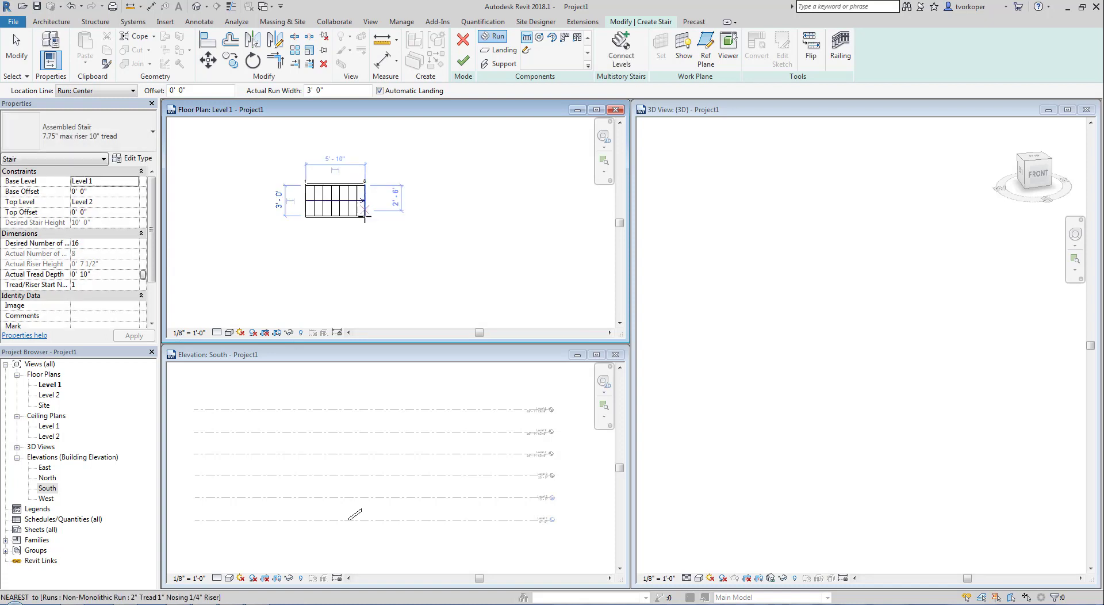
Step: Draw the parallel return run with the remaining 8 risers below the first run, joined by an automatic landing
click(363, 247)
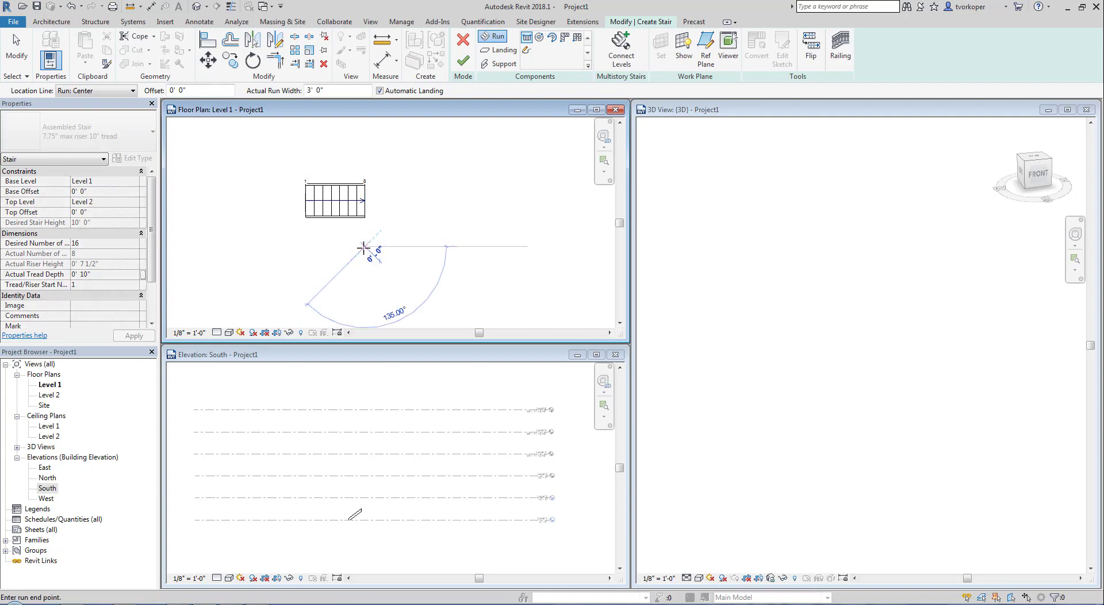
click(290, 247)
key(Escape)
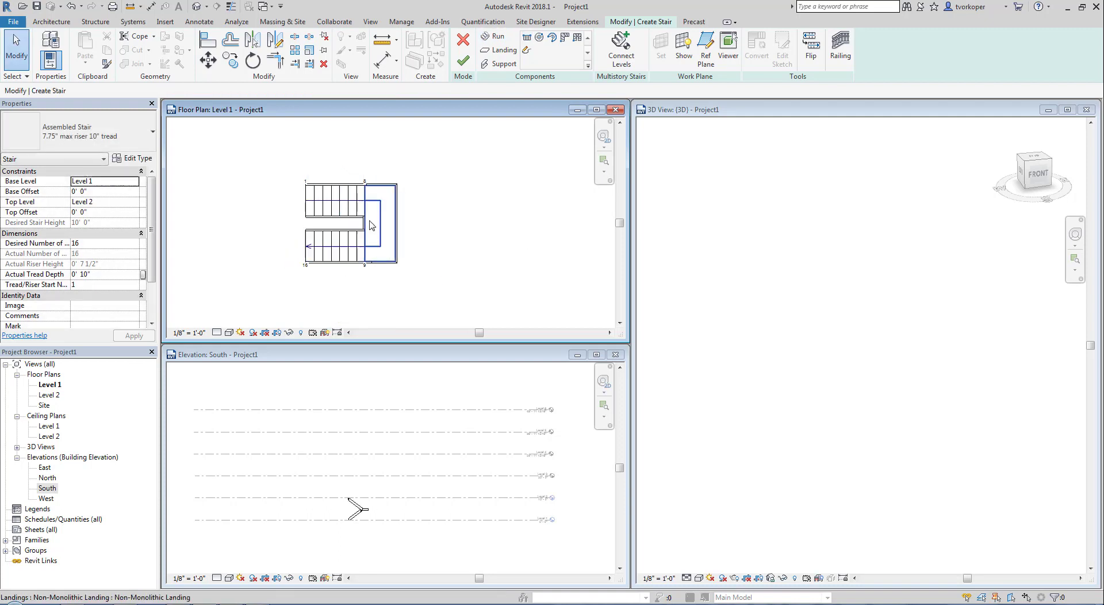
Step: Move the return run closer to the first run to narrow the gap between the two flights
scroll(332, 246, up, 2)
click(334, 235)
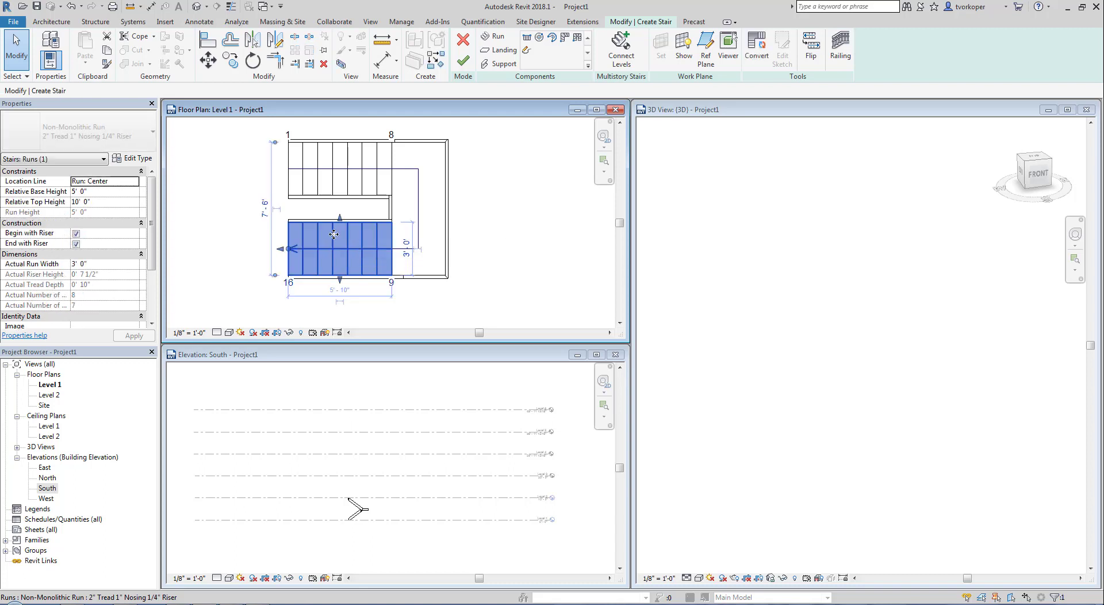
drag(331, 228, 332, 221)
click(515, 218)
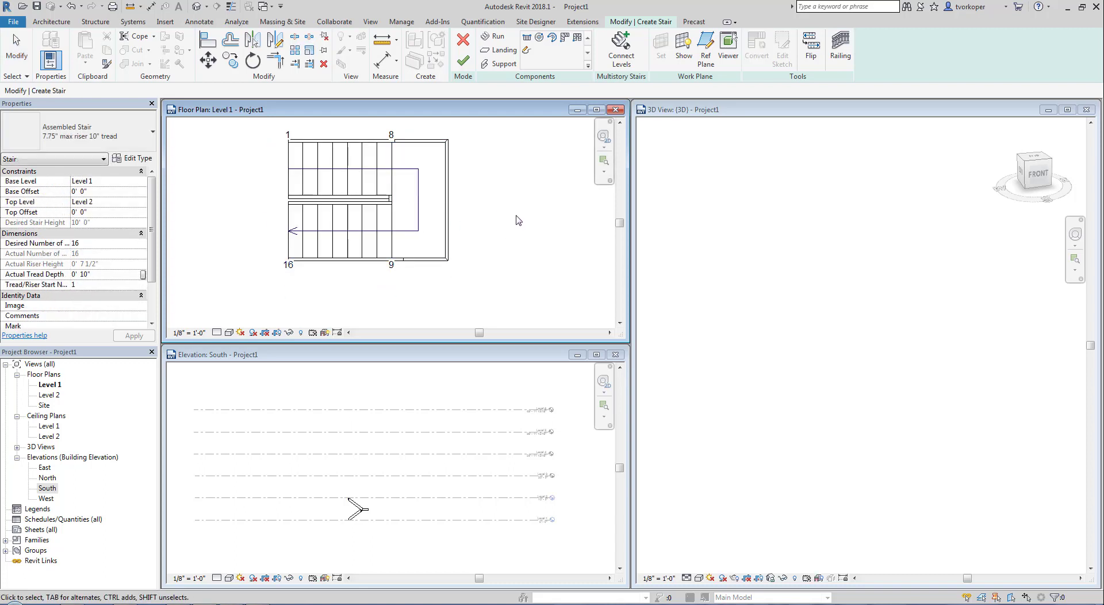
scroll(516, 219, down, 3)
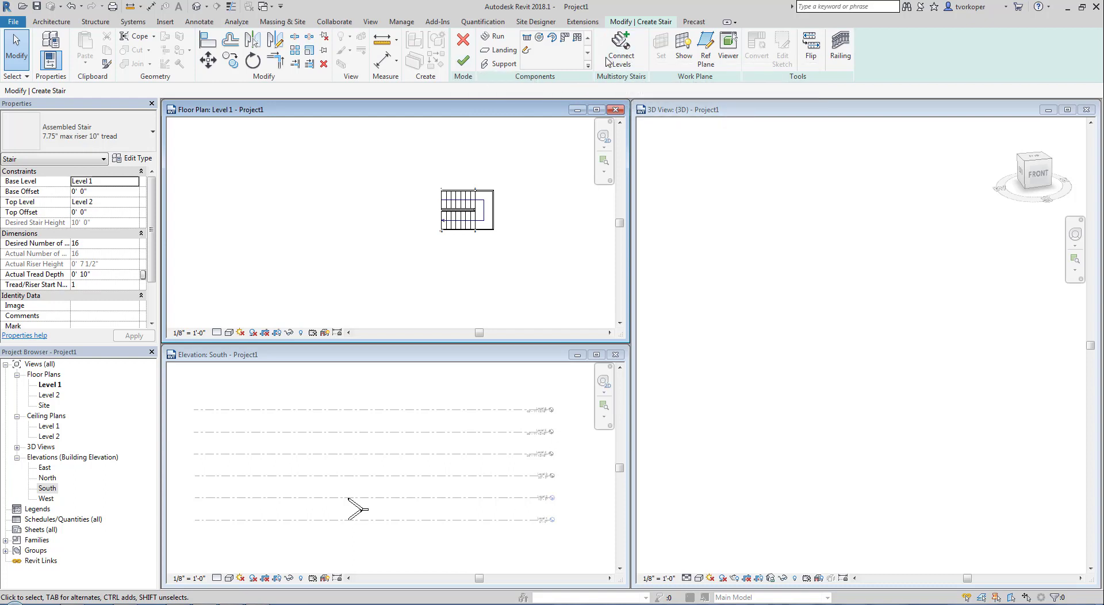
Step: Start Connect Levels for the stair and open the South elevation for picking the levels
key(ctrl+shift+d)
drag(588, 24, 651, 86)
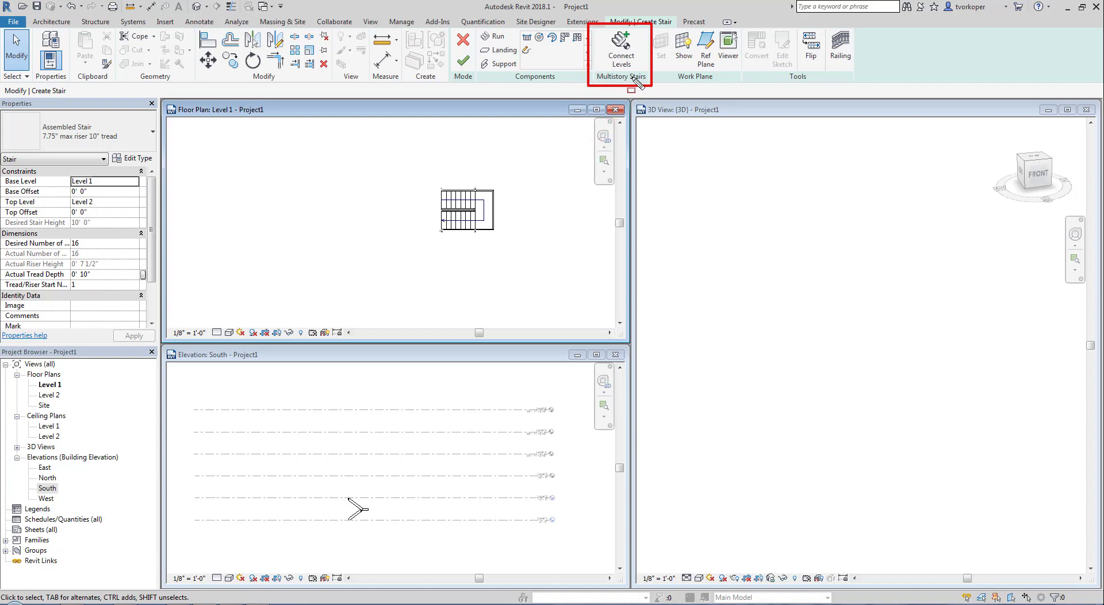
click(612, 60)
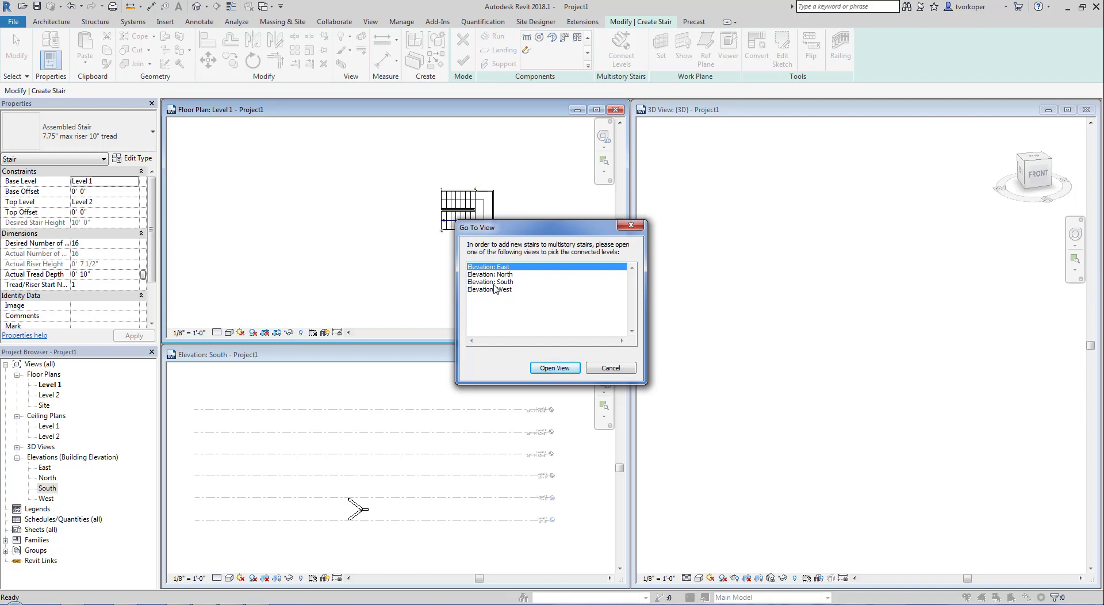
click(493, 282)
click(539, 369)
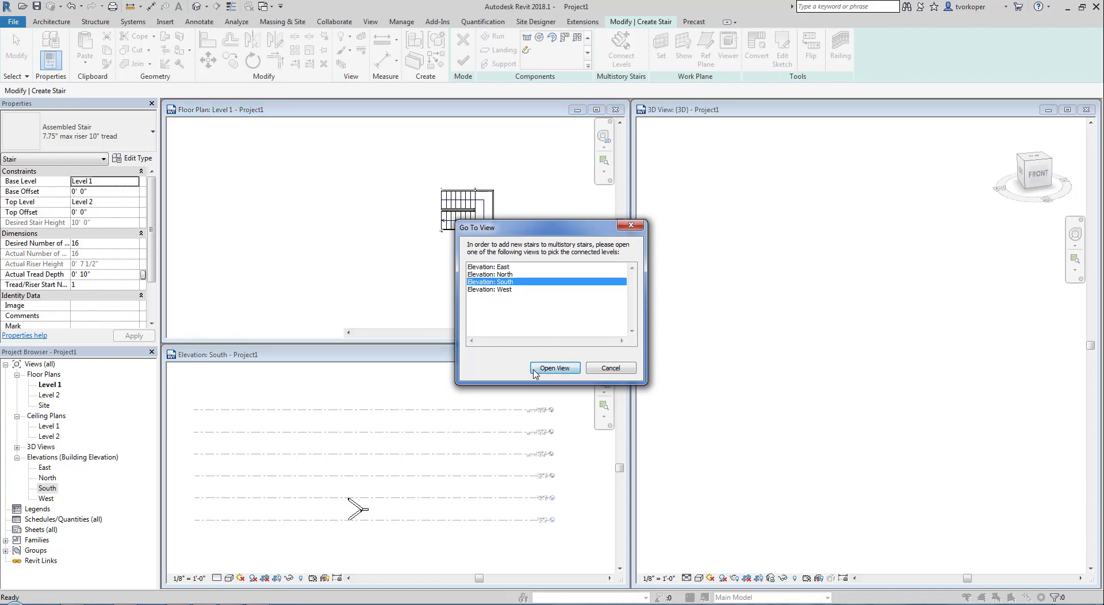
Step: Connect the stair to Levels 3 to 6, finish the multistory stair and activate the 3D view
drag(485, 380, 424, 484)
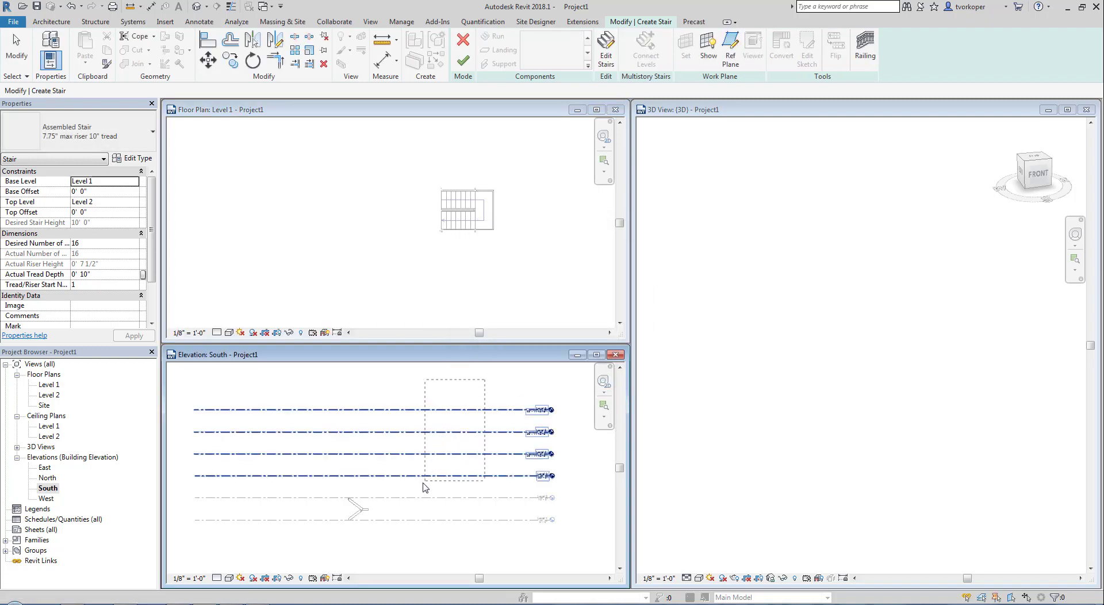
drag(395, 524, 386, 532)
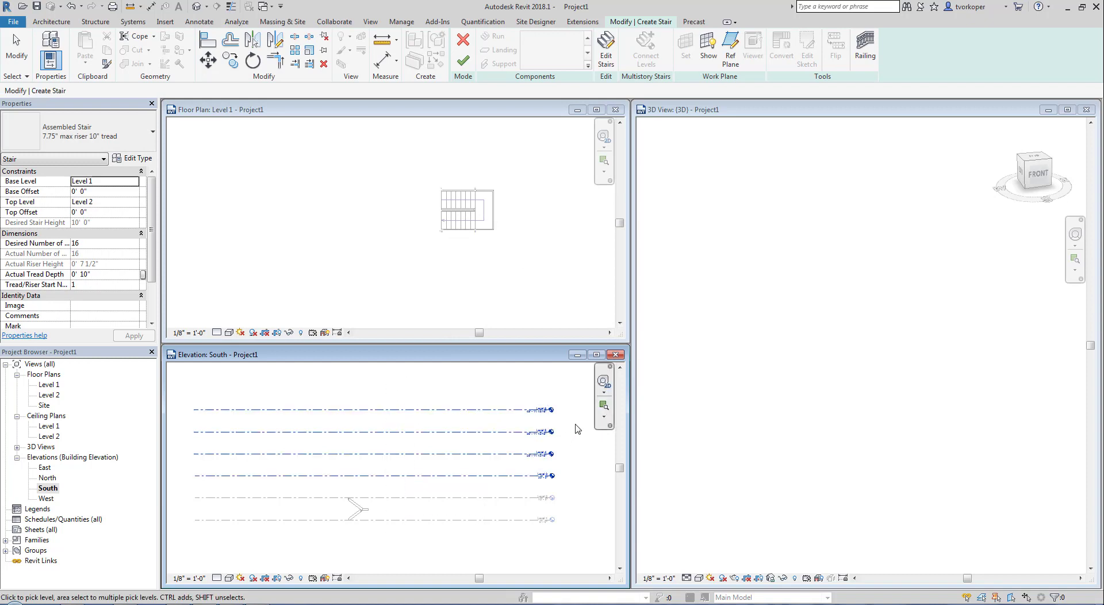
click(465, 63)
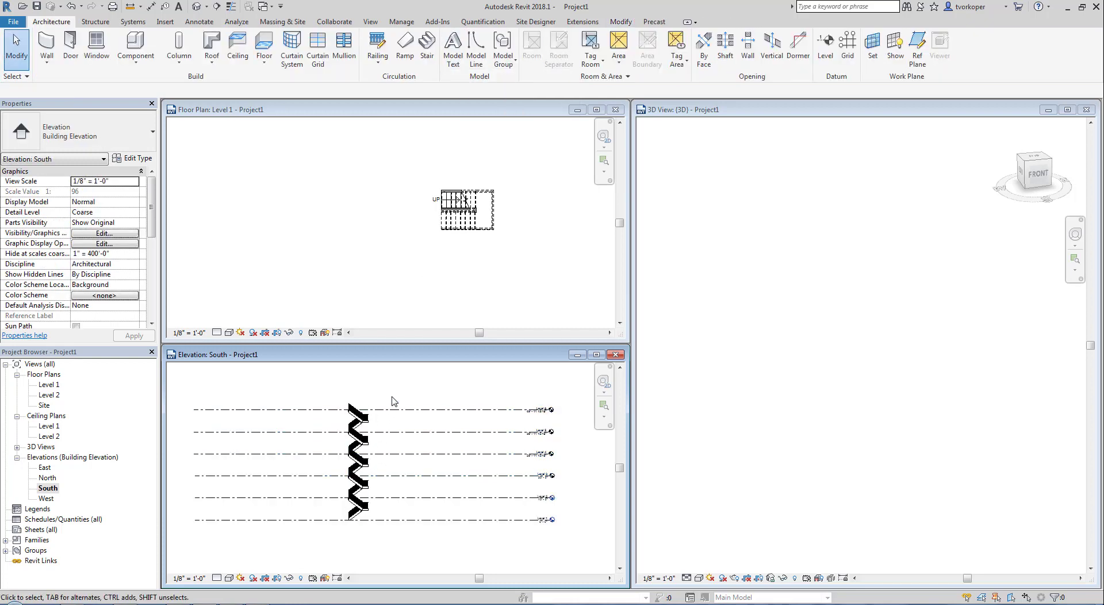
click(775, 391)
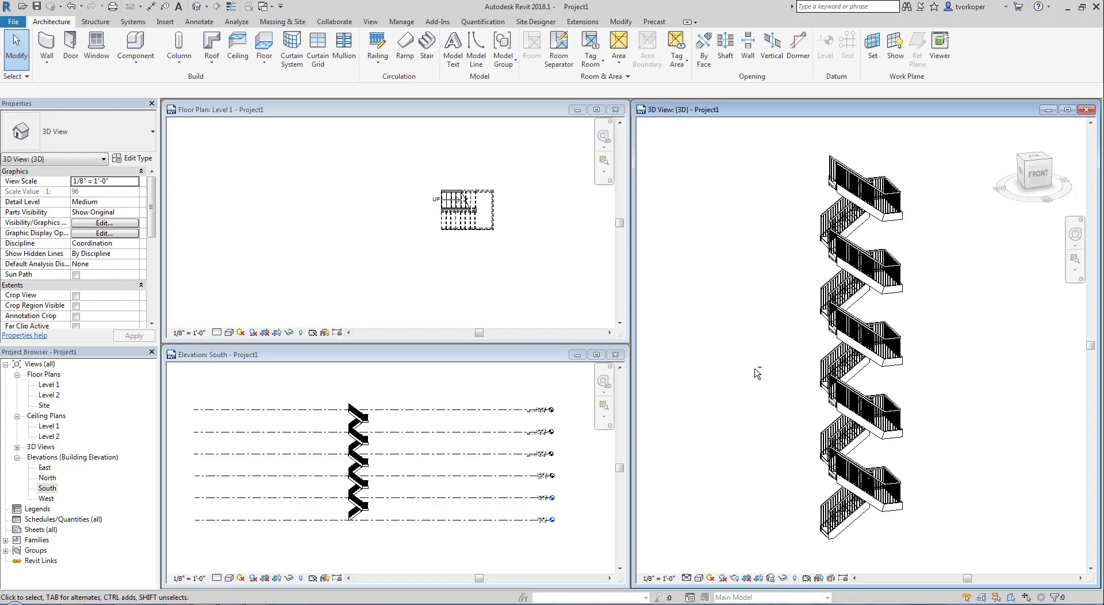